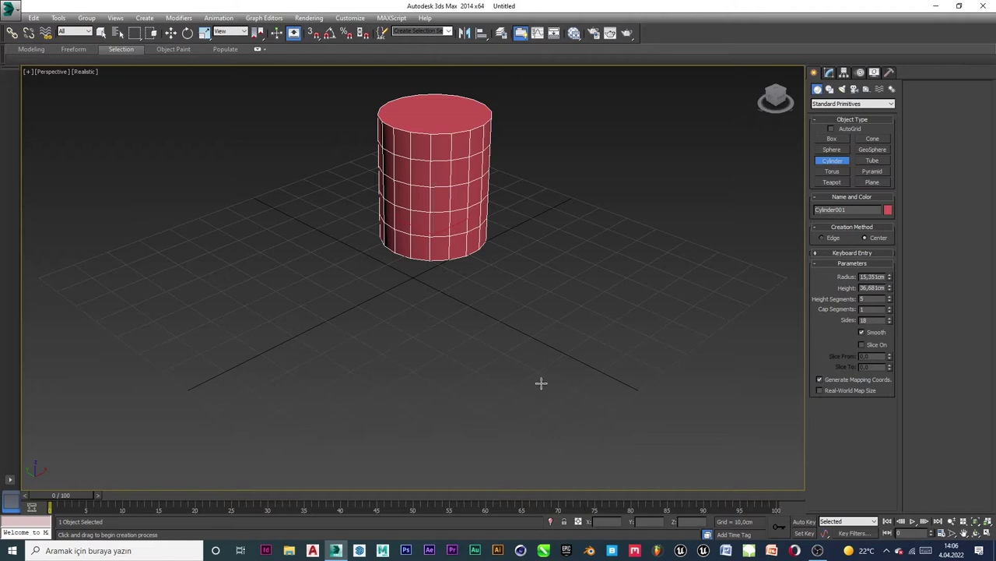
# Move the cylinder to the grid centre by resetting its X and Y position to 0.
pyautogui.press('w')
pyautogui.rightClick(624, 520)
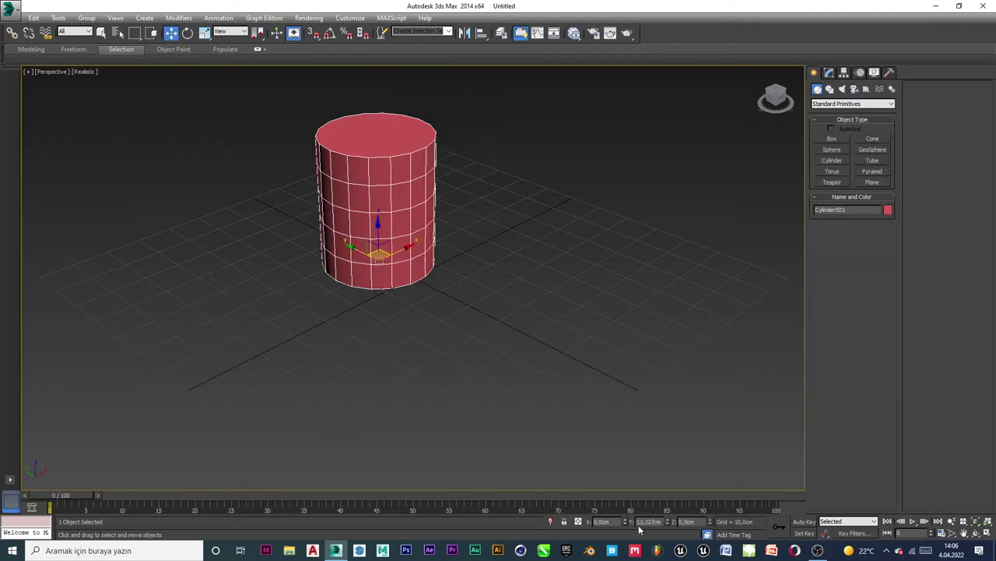
pyautogui.rightClick(668, 521)
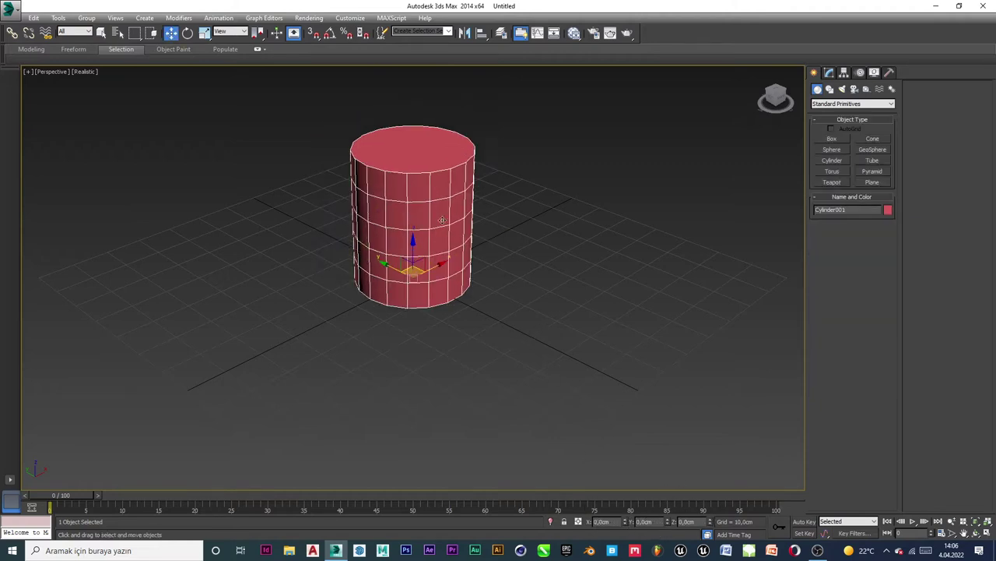
# Set the cylinder's radius to 5 cm and its height to 10 cm.
pyautogui.moveTo(441, 217); pyautogui.dragTo(499, 296, button='middle')
pyautogui.click(829, 72)
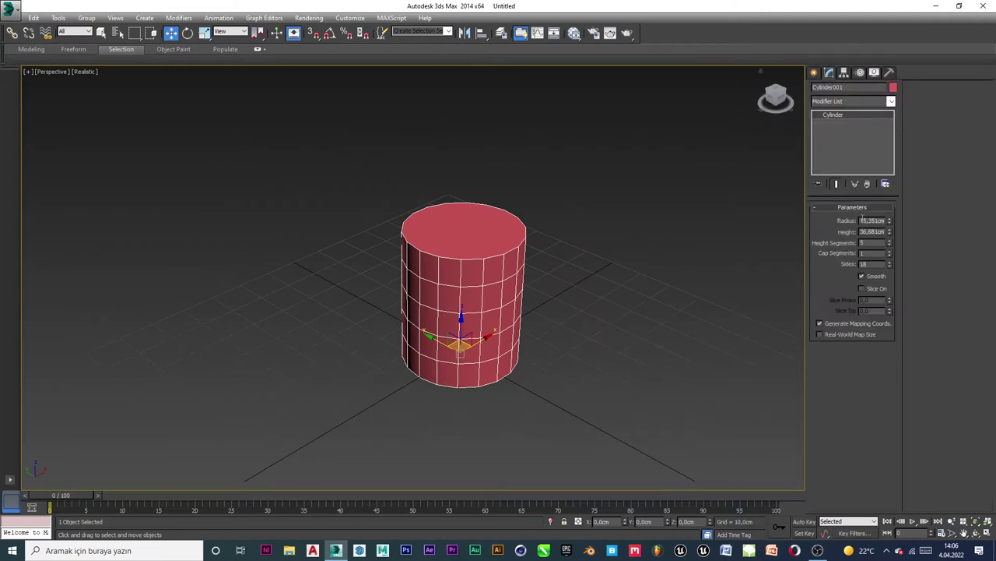
pyautogui.doubleClick(864, 221)
pyautogui.write('5')
pyautogui.press('Return')
pyautogui.press('Tab')
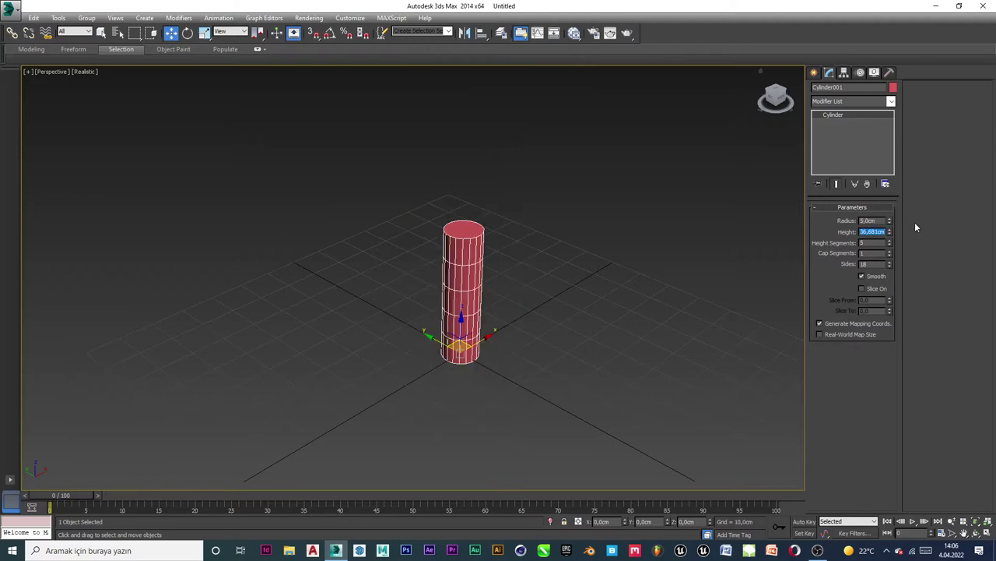
pyautogui.write('10')
pyautogui.press('Return')
pyautogui.click(685, 288)
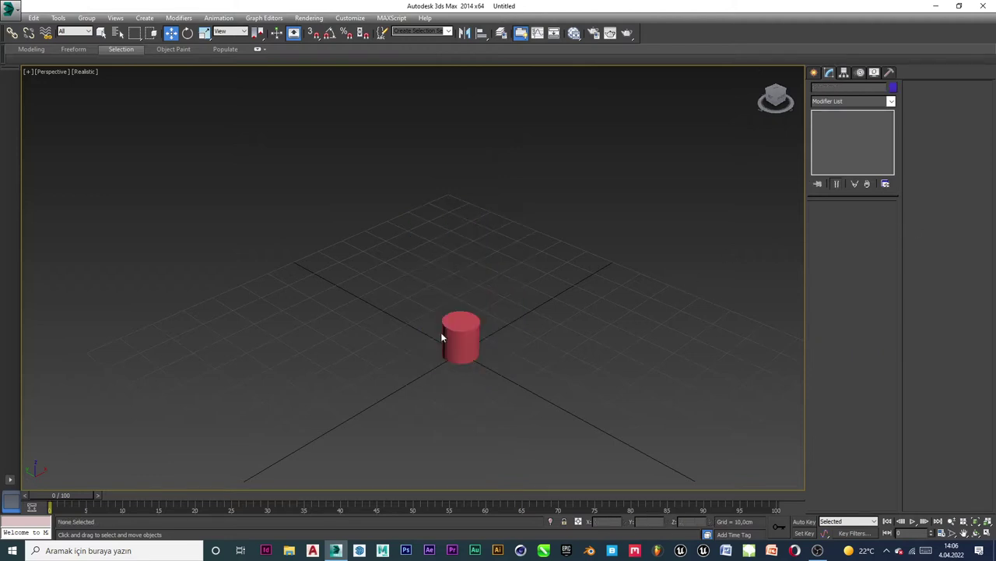
# Convert the cylinder to an Editable Poly.
pyautogui.scroll(4, 441, 336)
pyautogui.click(496, 345)
pyautogui.scroll(2, 498, 315)
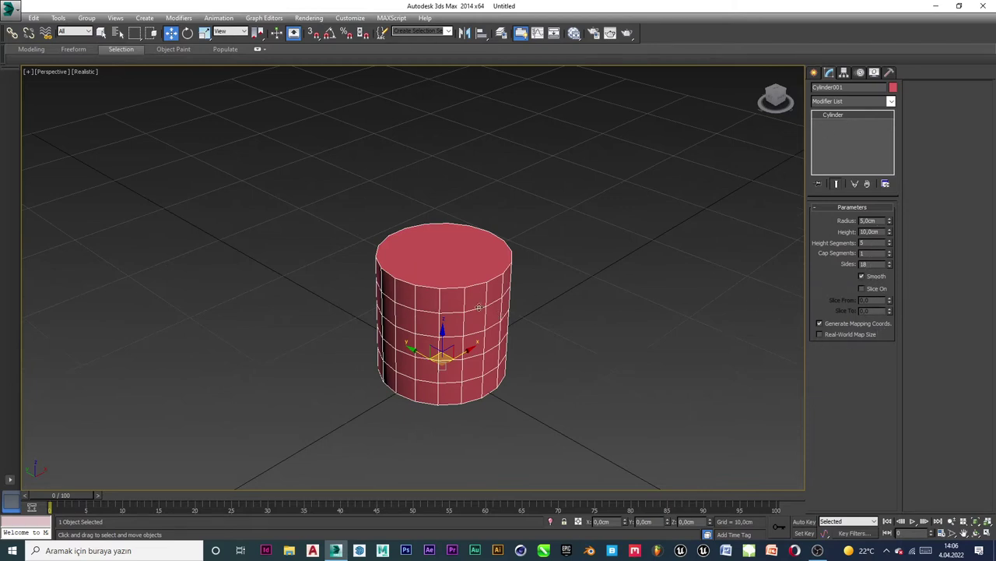
pyautogui.rightClick(452, 294)
pyautogui.moveTo(535, 390)
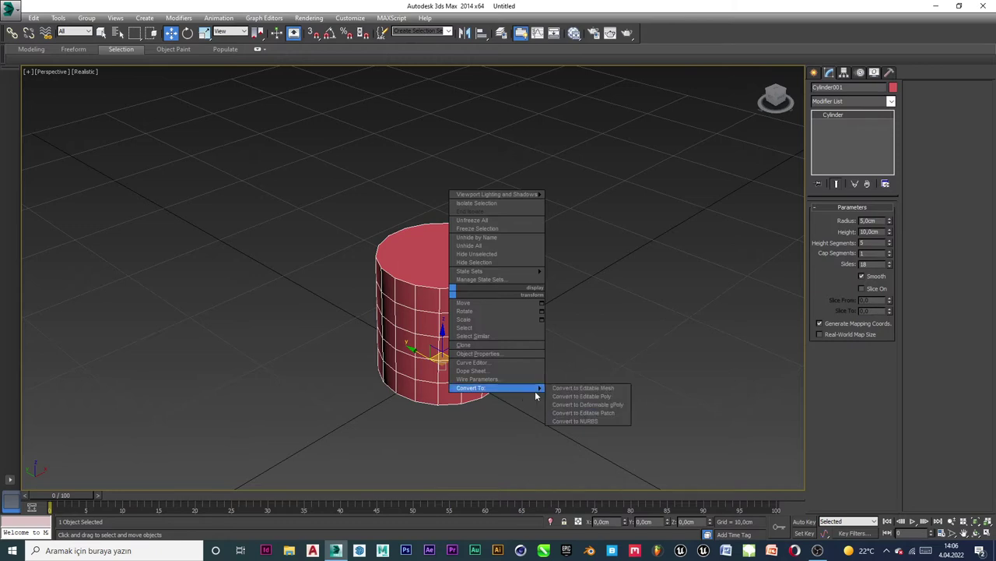
pyautogui.click(595, 397)
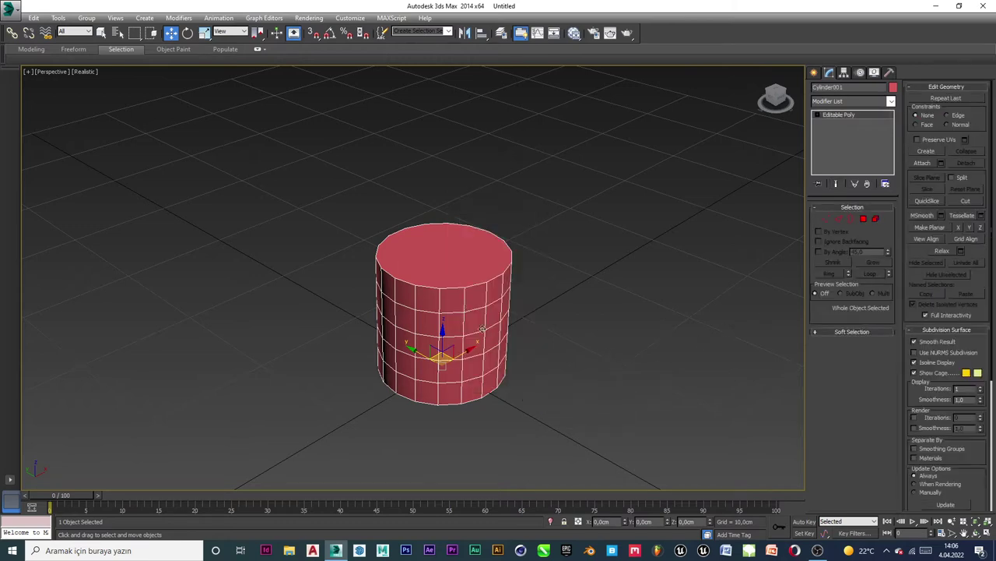
pyautogui.click(620, 320)
pyautogui.click(475, 271)
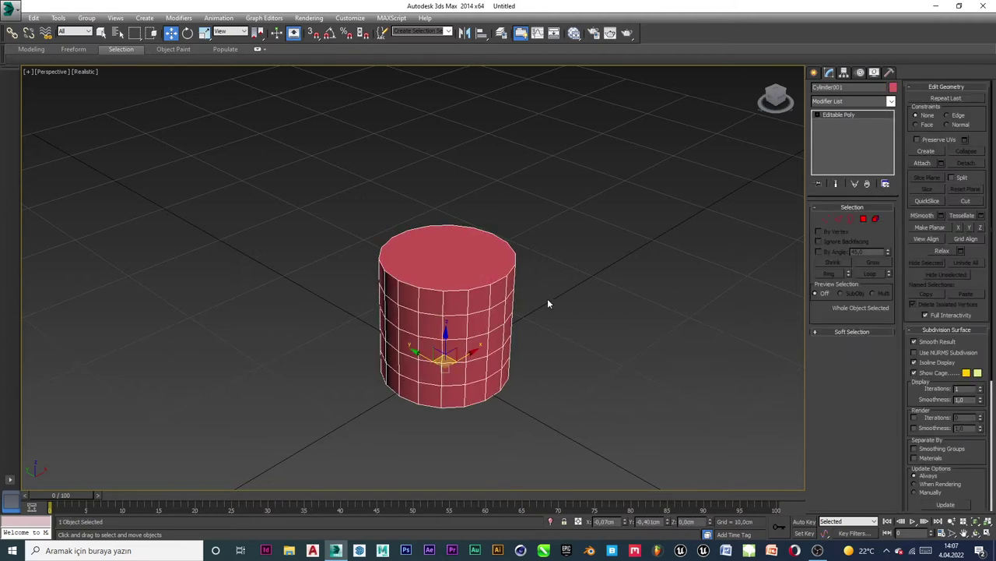
# Switch to polygon level and select the top face, followed by all of the cylinder's polygons.
pyautogui.press('4')
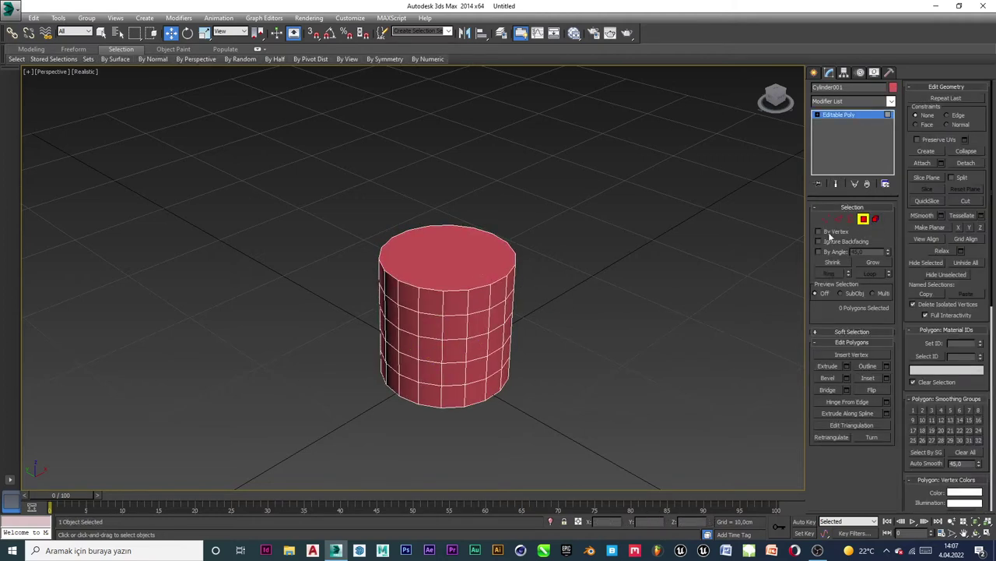
pyautogui.click(487, 253)
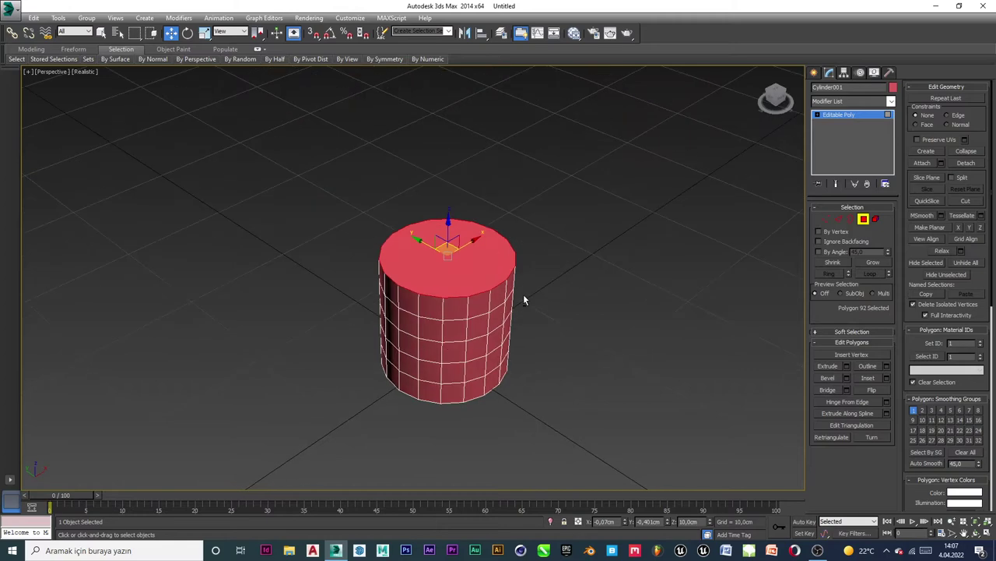
pyautogui.click(597, 176)
pyautogui.hotkey('ctrl', 'a')
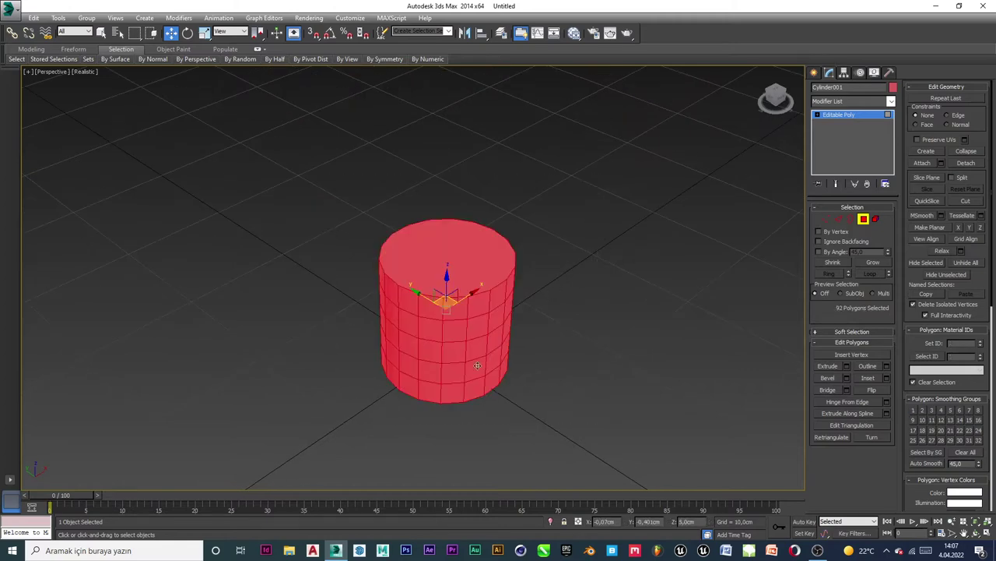
# Change the cylinder's object color to the pale cream swatch in the 3ds Max palette.
pyautogui.click(893, 87)
pyautogui.click(402, 257)
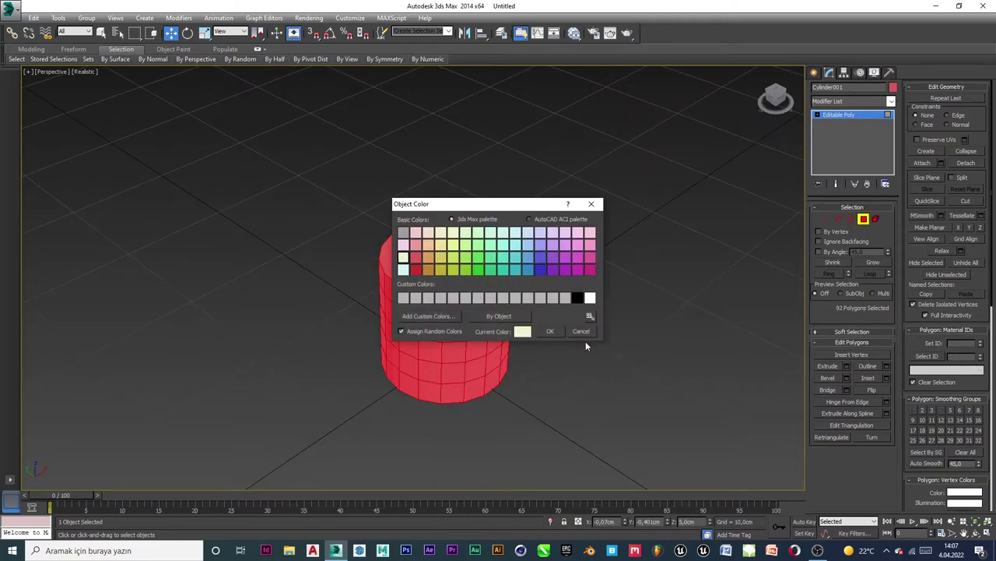
pyautogui.click(552, 332)
# Inset the cylinder's top polygon by 0,8 cm to form the rim.
pyautogui.scroll(4, 485, 276)
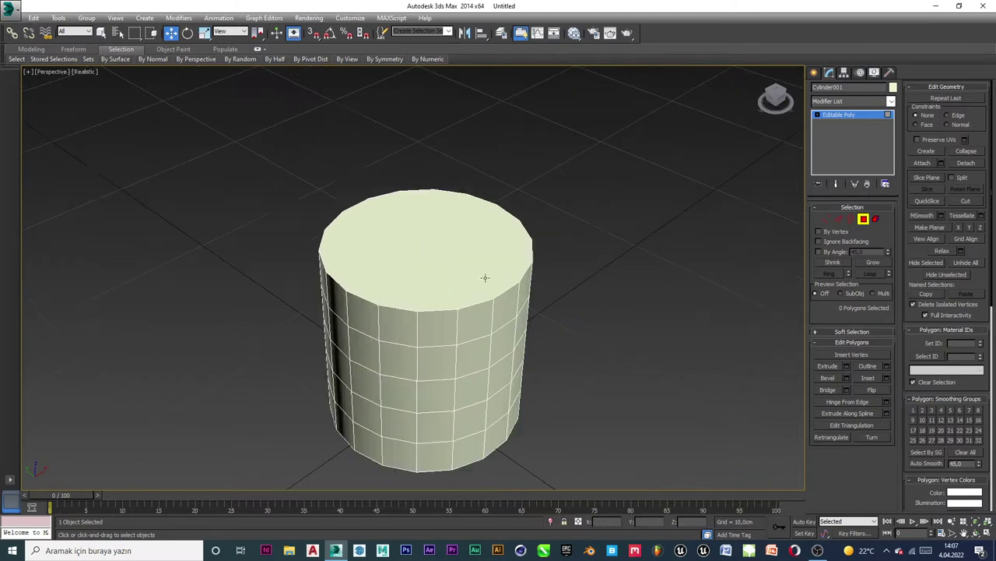
pyautogui.click(463, 233)
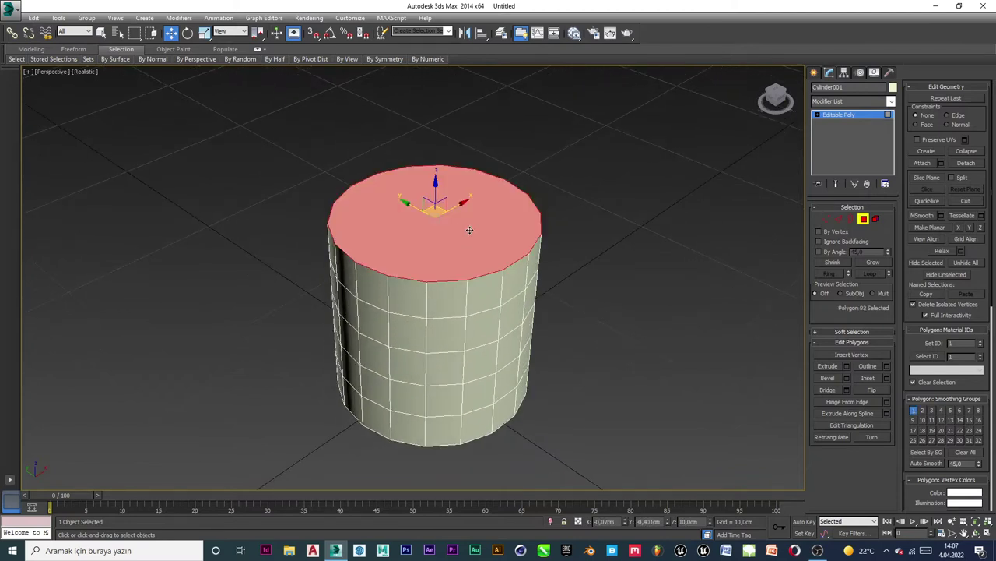
pyautogui.click(887, 378)
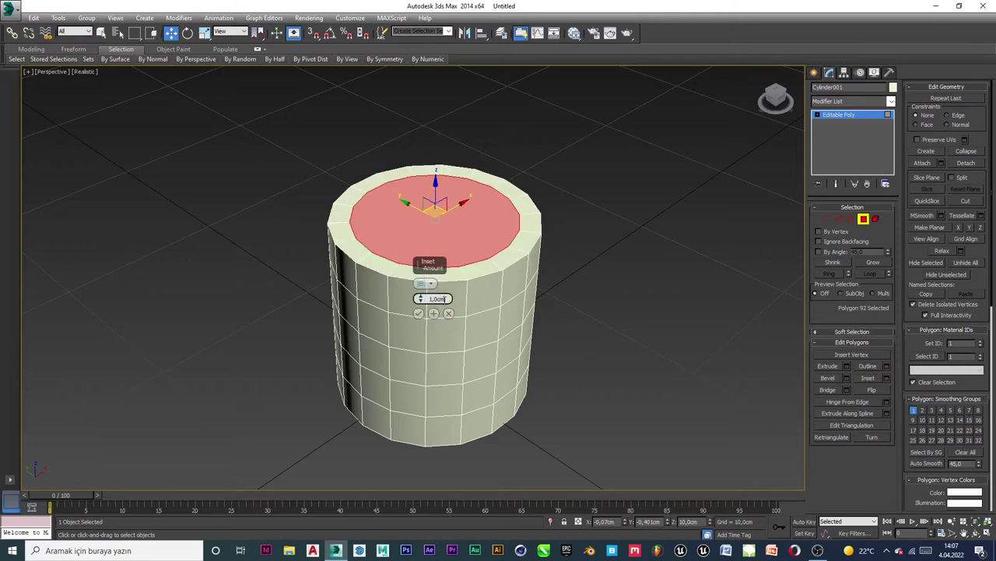
pyautogui.doubleClick(439, 299)
pyautogui.write('0,8')
pyautogui.press('Return')
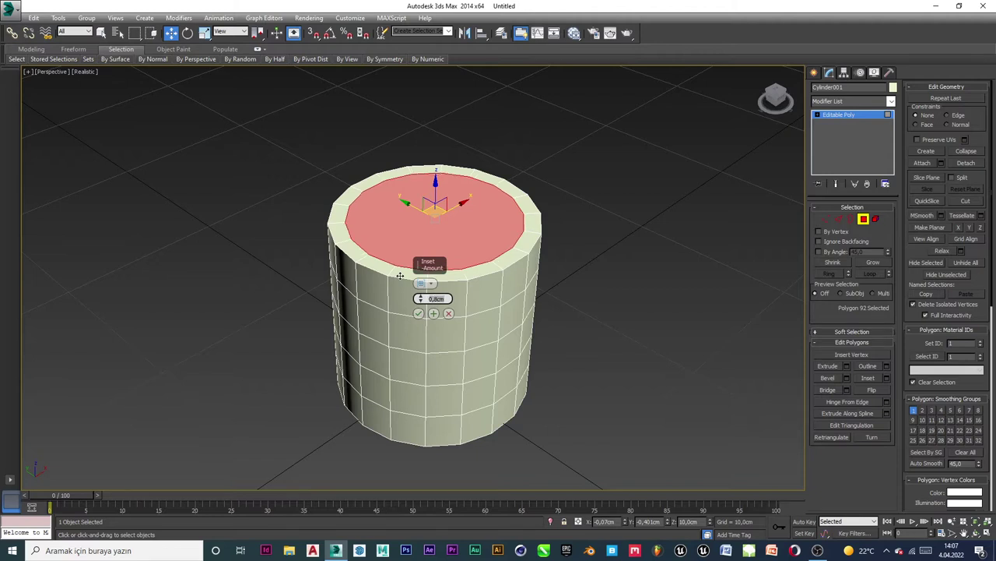
pyautogui.click(418, 313)
pyautogui.click(645, 274)
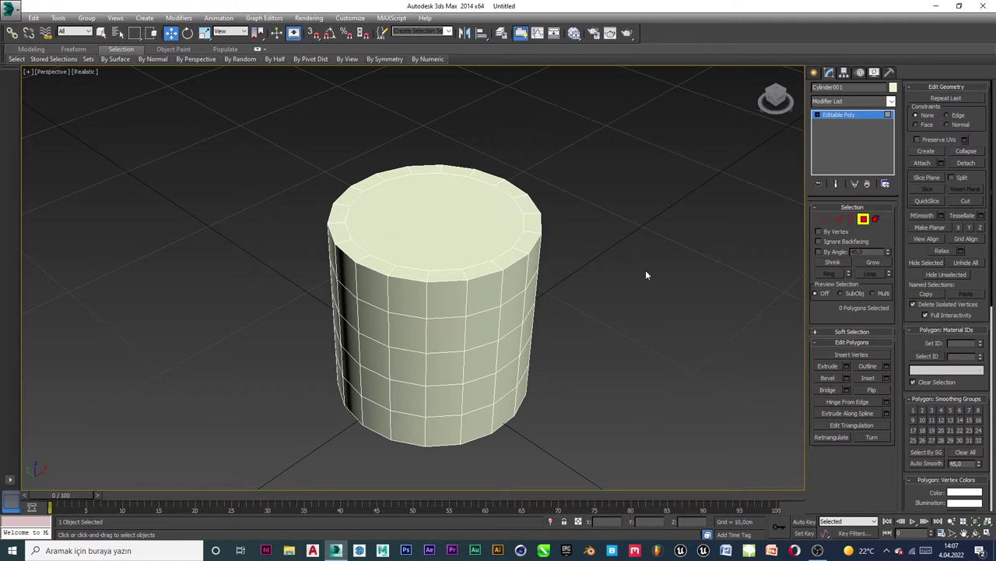
# In wireframe display, extrude the inner top polygon downward by about -8,57 cm to hollow out the cylinder.
pyautogui.click(453, 217)
pyautogui.press('F3')
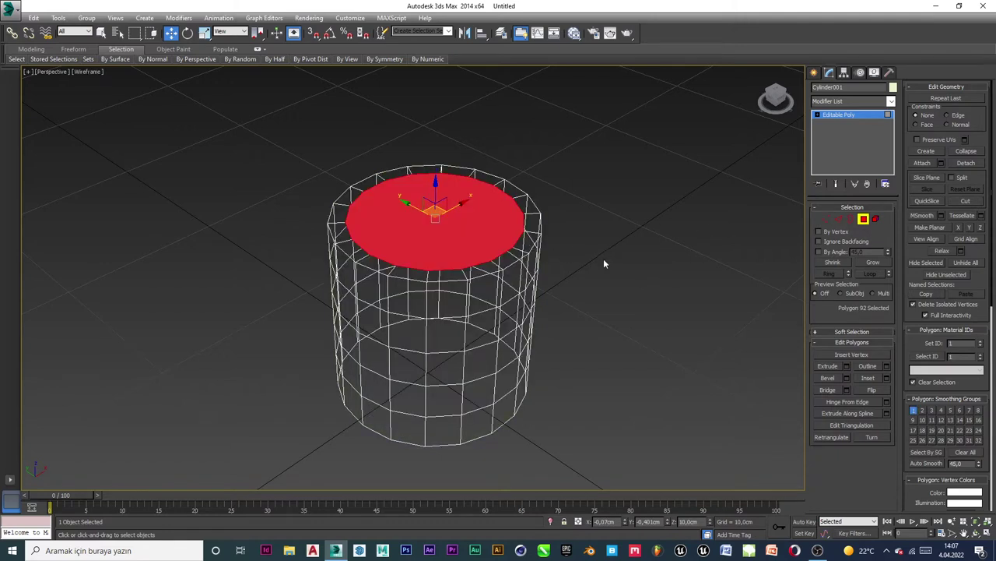
pyautogui.click(846, 366)
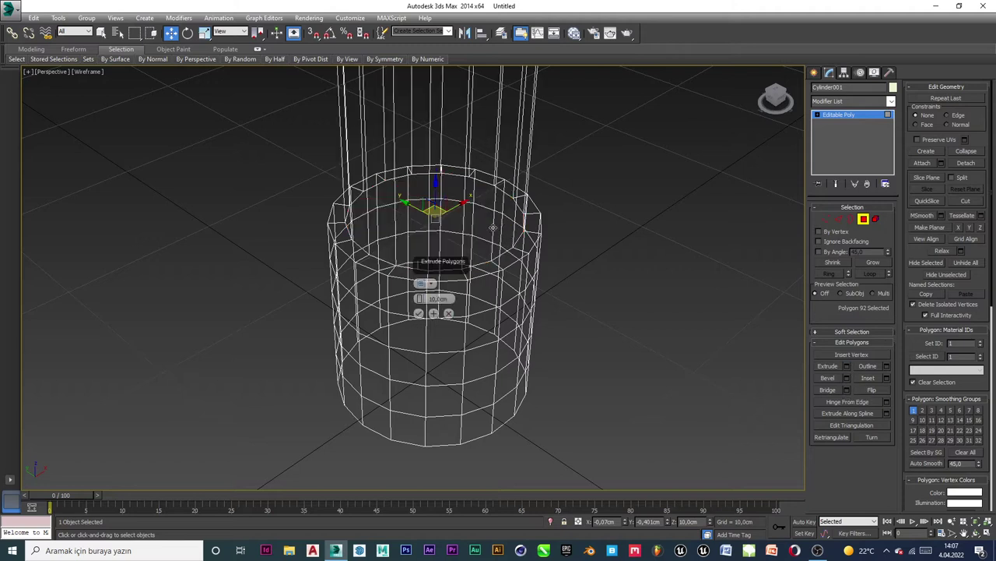
pyautogui.moveTo(420, 299); pyautogui.dragTo(434, 389)
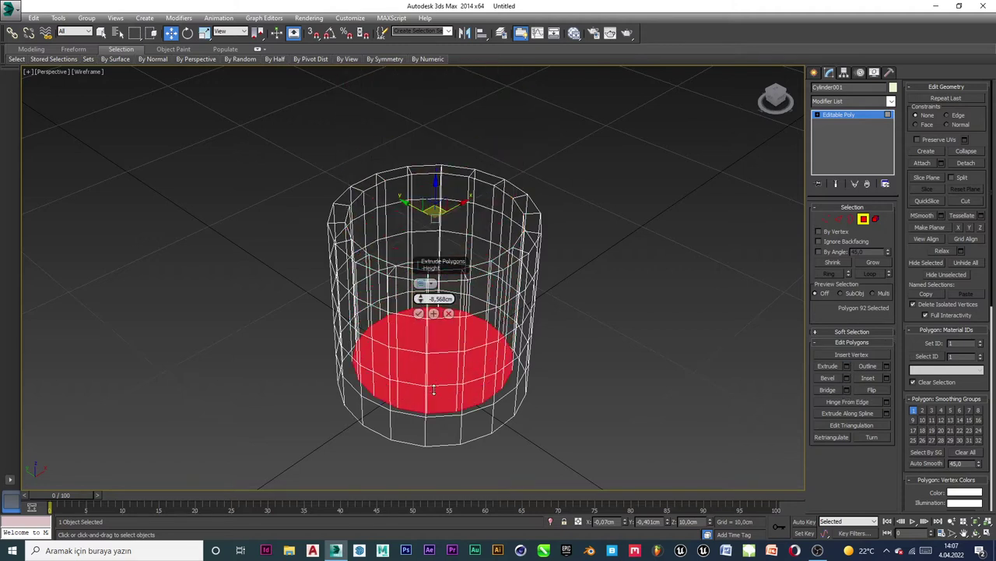
pyautogui.click(419, 313)
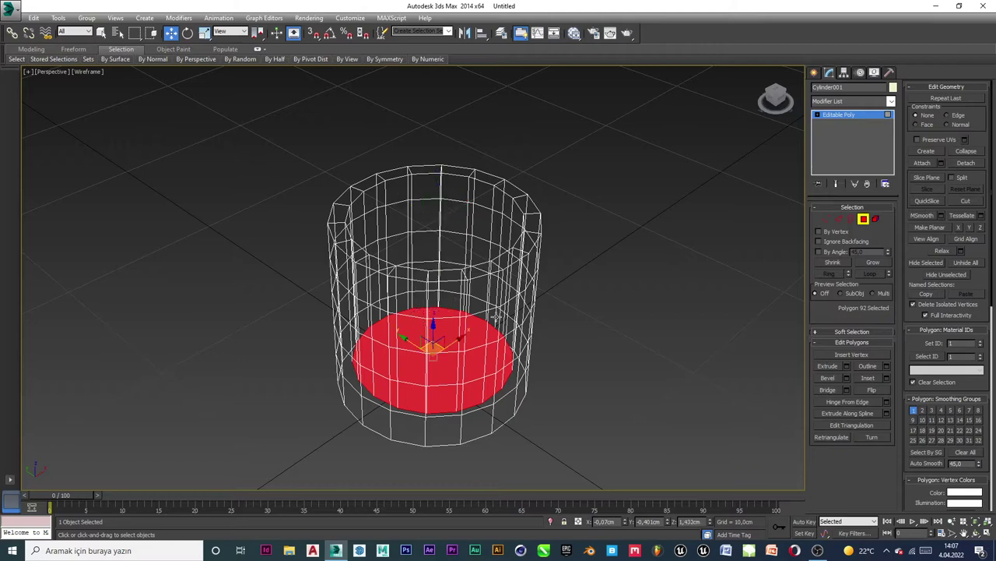
# Return to the shaded display and exit polygon editing after checking the hollow interior.
pyautogui.press('F3')
pyautogui.keyDown('alt'); pyautogui.moveTo(645, 345); pyautogui.dragTo(550, 202, button='middle'); pyautogui.keyUp('alt')
pyautogui.click(601, 287)
pyautogui.keyDown('alt'); pyautogui.moveTo(472, 211); pyautogui.dragTo(528, 318, button='middle'); pyautogui.keyUp('alt')
pyautogui.scroll(2, 466, 326)
pyautogui.scroll(-1, 464, 326)
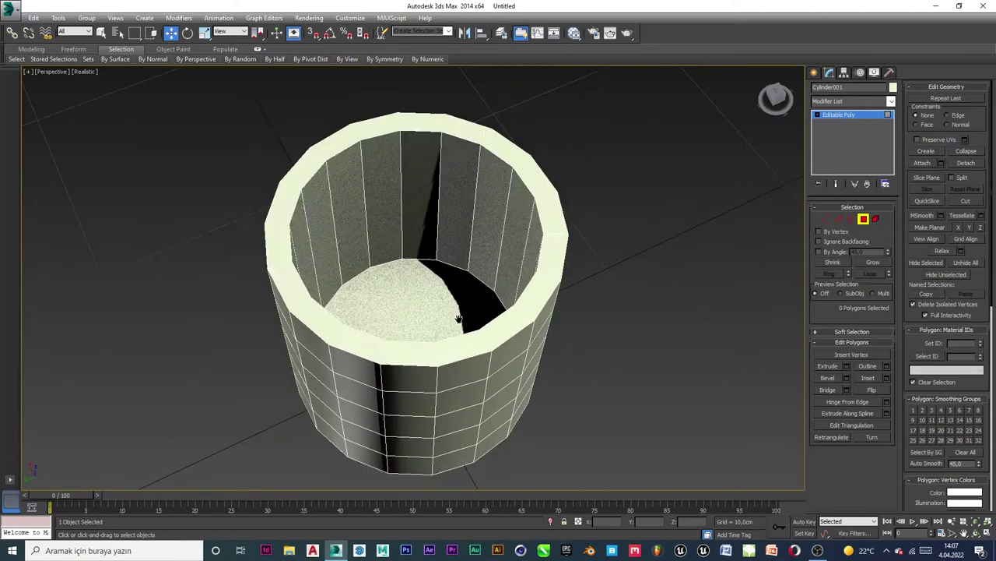
pyautogui.moveTo(458, 320); pyautogui.dragTo(463, 310, button='middle')
pyautogui.click(864, 219)
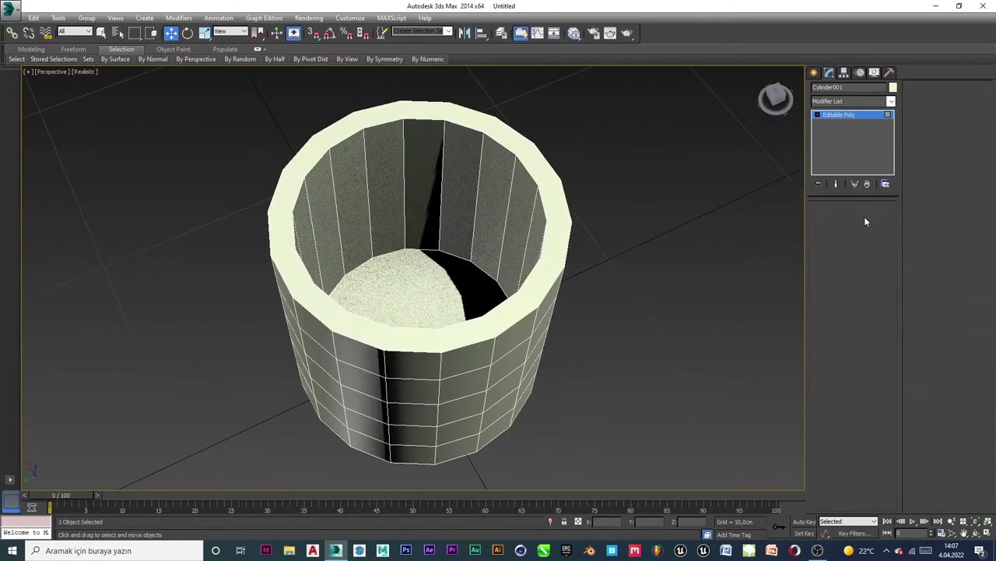
# Turn off Shadows and Ambient Occlusion in the viewport configuration and apply this to the active view.
pyautogui.click(28, 72)
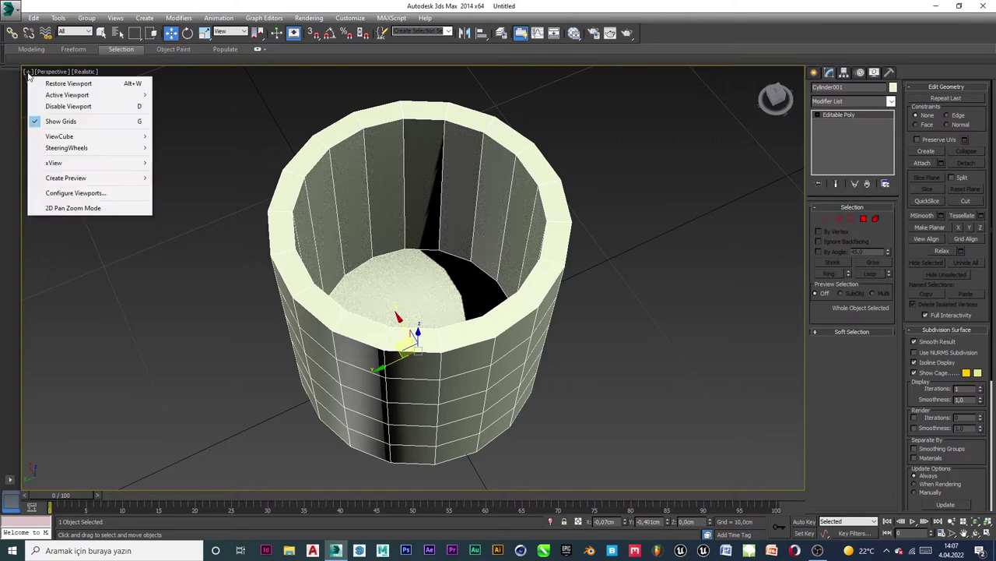
pyautogui.click(82, 193)
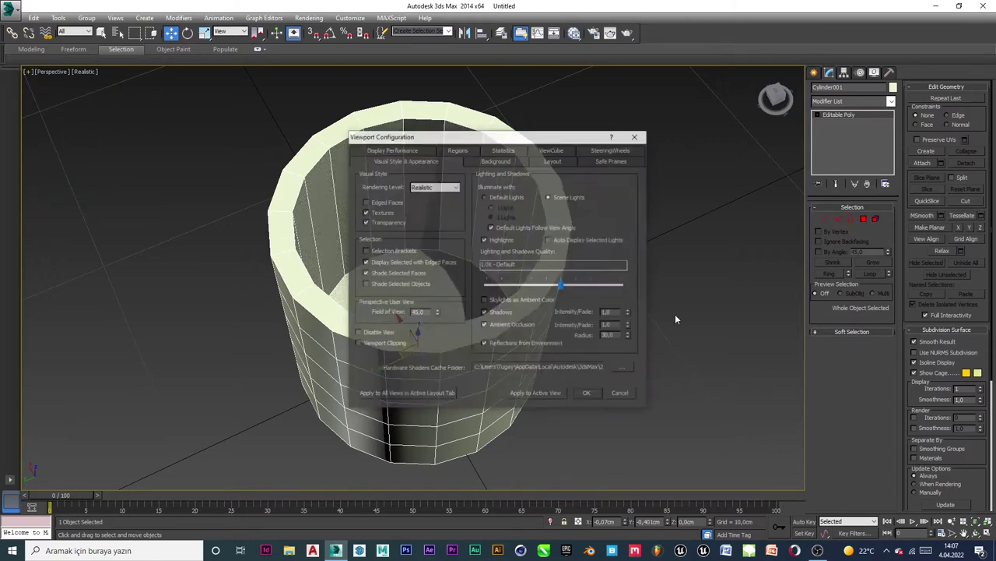
pyautogui.click(499, 312)
pyautogui.click(503, 327)
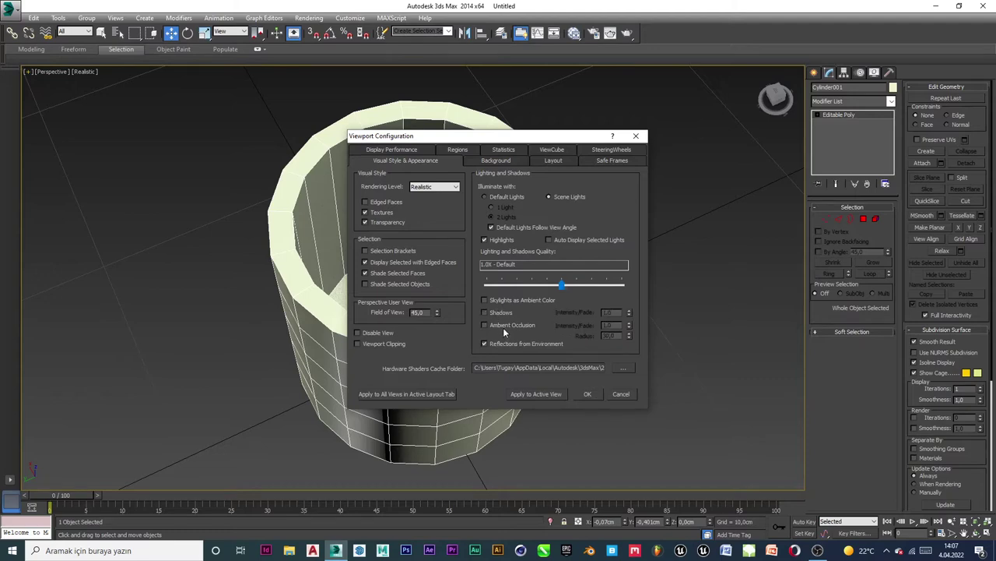
pyautogui.click(535, 394)
pyautogui.click(588, 394)
pyautogui.click(599, 402)
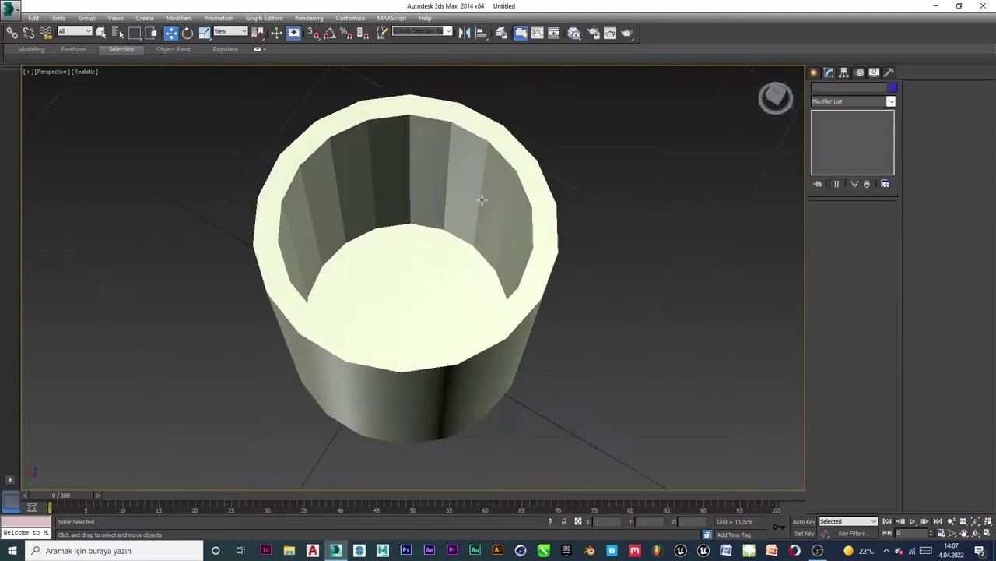
# Reselect the cup and, at polygon level, select one polygon in the top row of its outer wall.
pyautogui.keyDown('alt'); pyautogui.moveTo(483, 200); pyautogui.dragTo(506, 172, button='middle'); pyautogui.keyUp('alt')
pyautogui.scroll(-4, 505, 182)
pyautogui.click(515, 253)
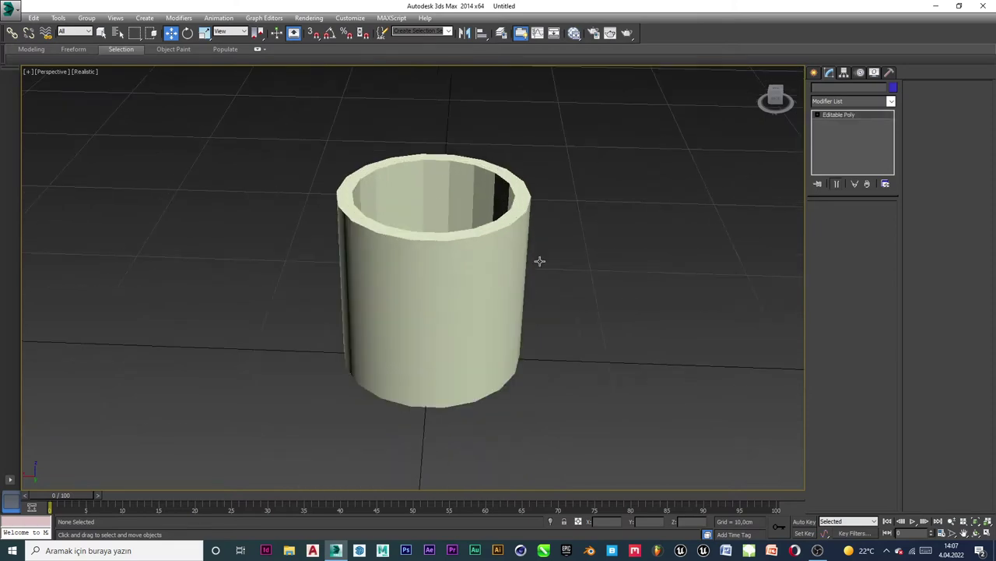
pyautogui.keyDown('alt'); pyautogui.moveTo(511, 248); pyautogui.dragTo(441, 243, button='middle'); pyautogui.keyUp('alt')
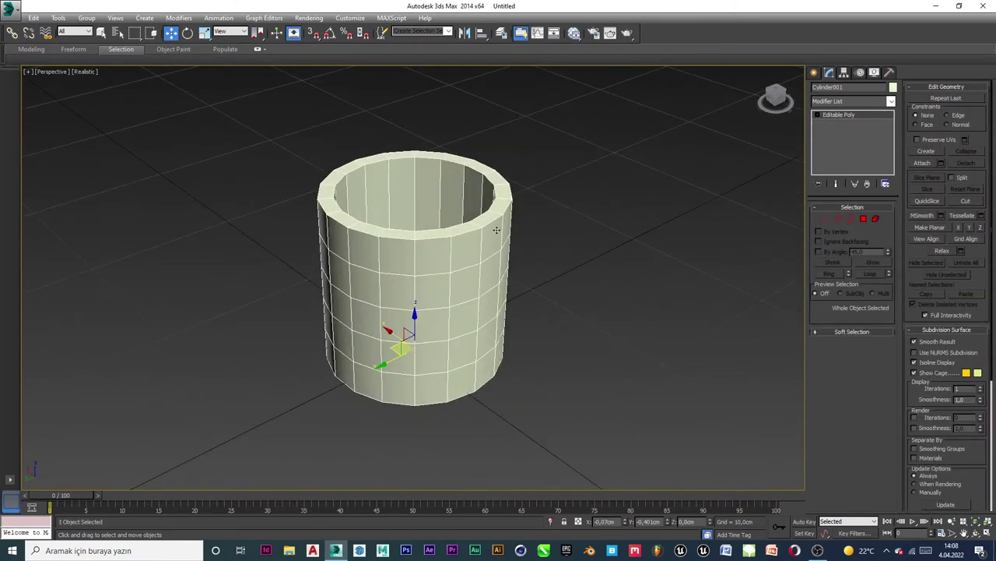
pyautogui.moveTo(432, 201); pyautogui.dragTo(466, 237, button='middle')
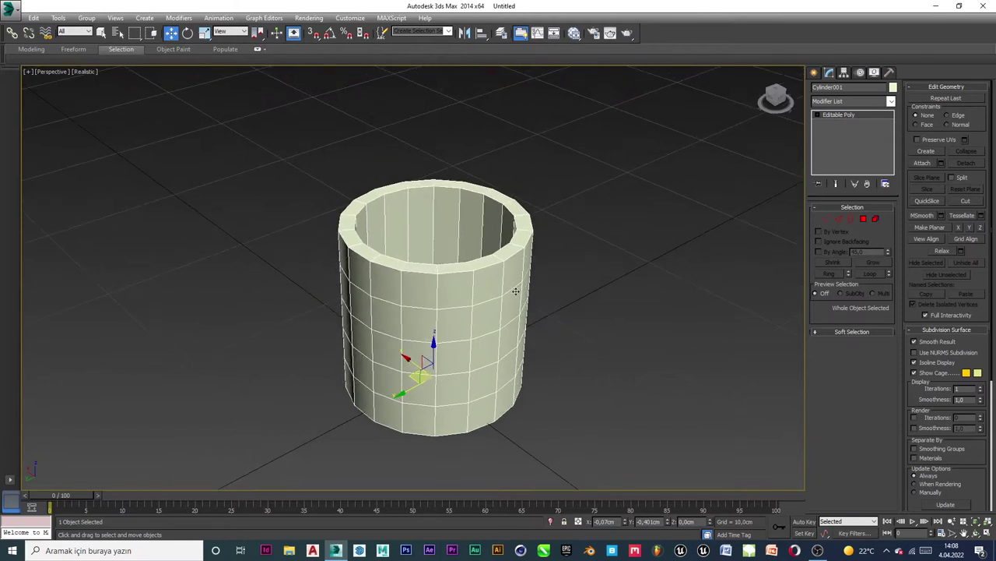
pyautogui.click(862, 218)
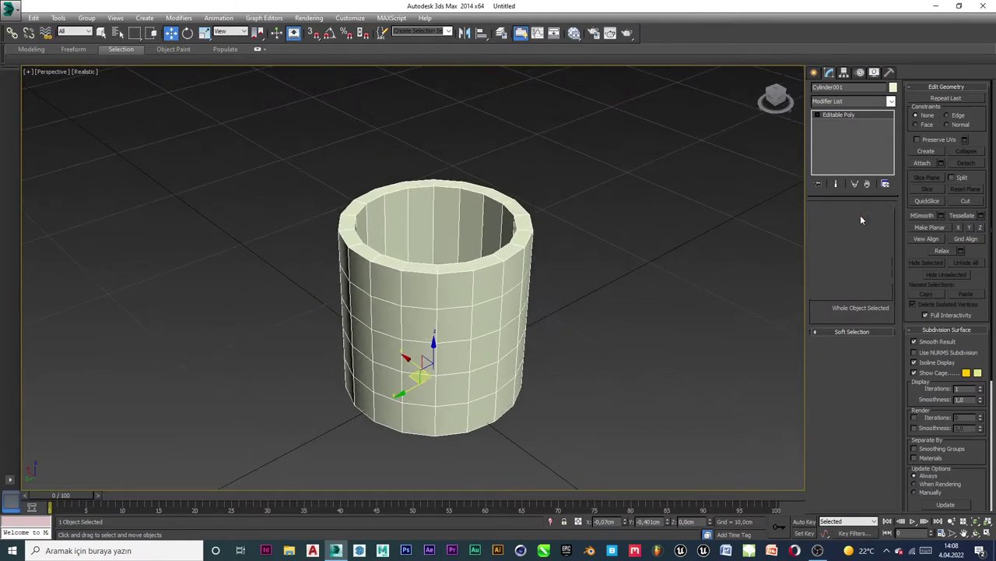
pyautogui.click(514, 282)
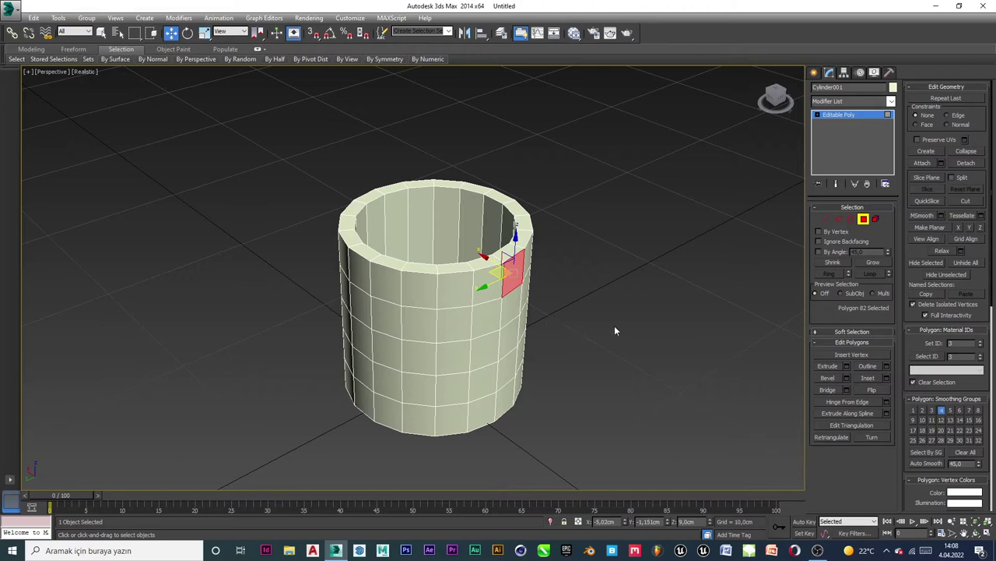
# Try selecting the whole vertical strip below that polygon, and reselect only the strip's uppermost outer polygon.
pyautogui.moveTo(597, 332); pyautogui.dragTo(547, 292, button='middle')
pyautogui.keyDown('shift'); pyautogui.click(486, 327); pyautogui.keyUp('shift')
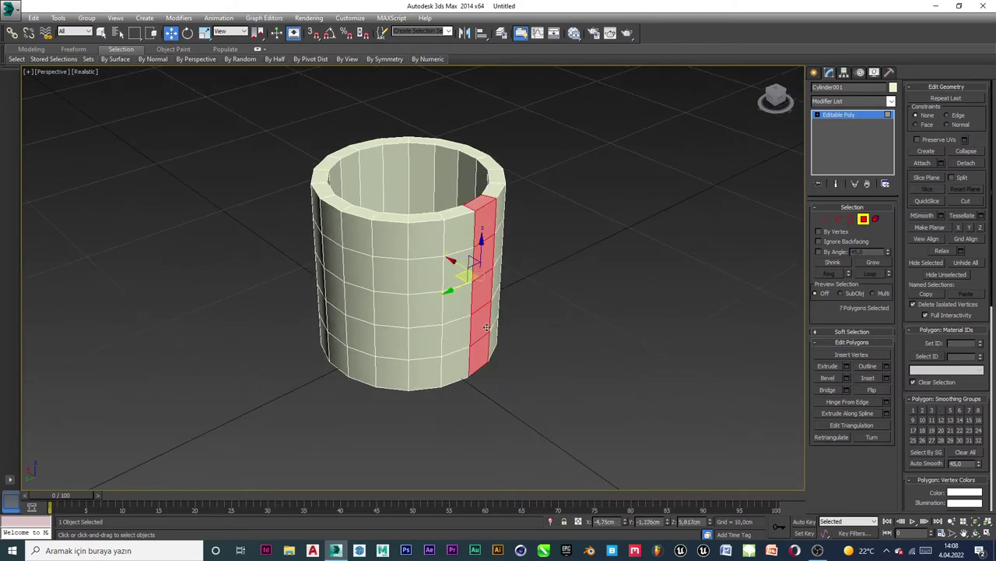
pyautogui.click(589, 278)
pyautogui.click(480, 218)
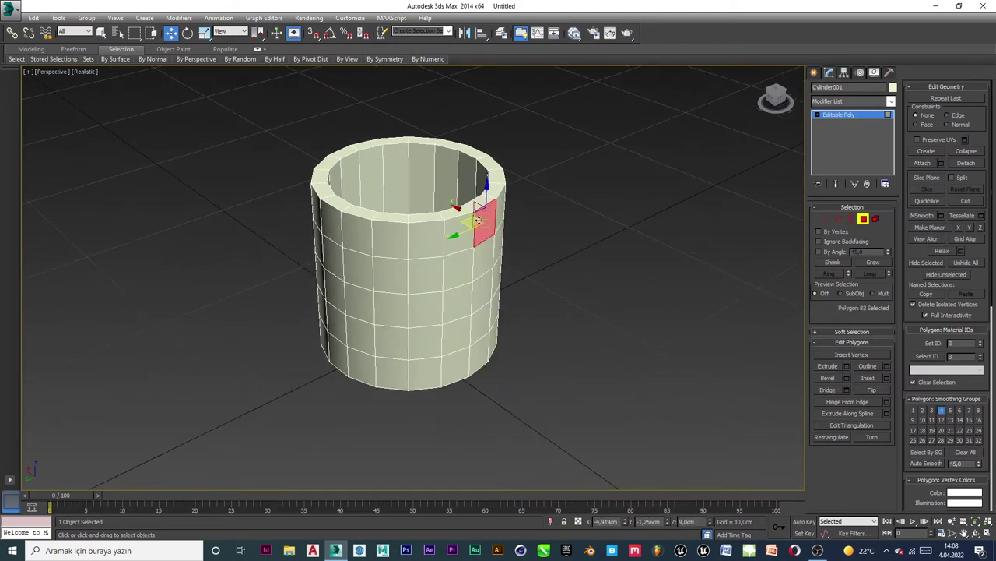
# Add the second-lowest outer polygon of the same vertical strip to the selection and extrude both polygons outward by 1.979 cm.
pyautogui.keyDown('ctrl'); pyautogui.click(483, 327); pyautogui.keyUp('ctrl')
pyautogui.scroll(3, 525, 261)
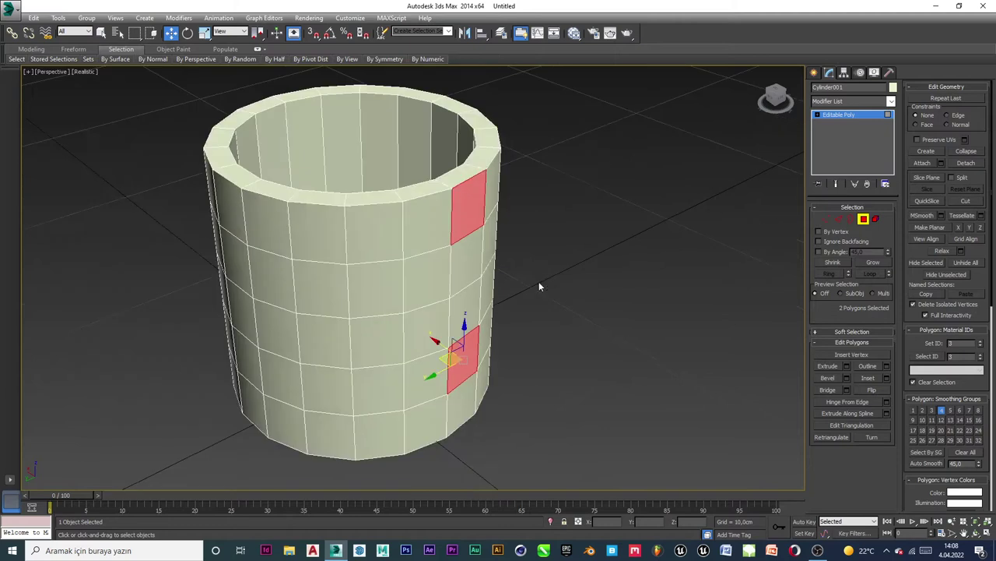
pyautogui.click(847, 366)
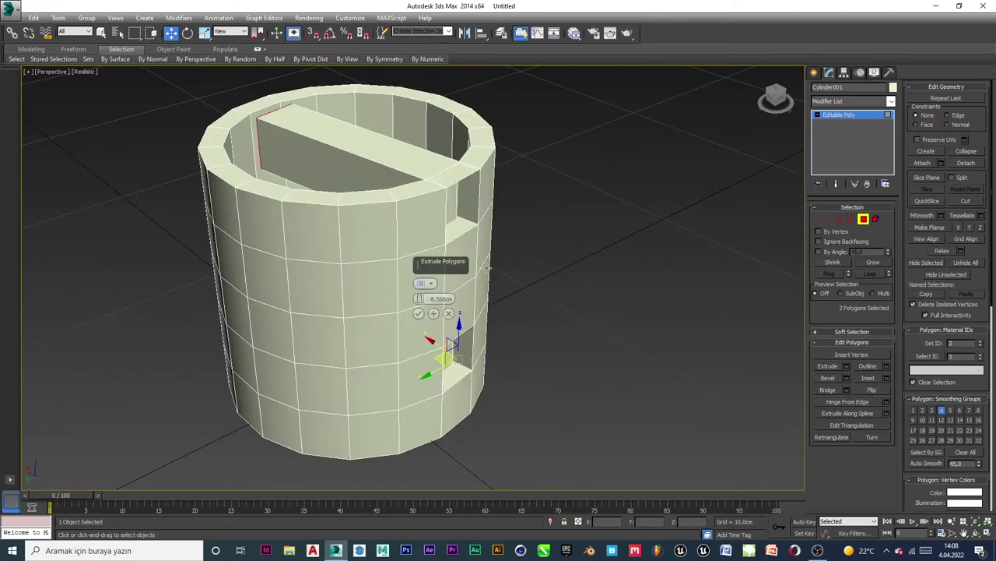
pyautogui.moveTo(421, 298); pyautogui.dragTo(429, 251)
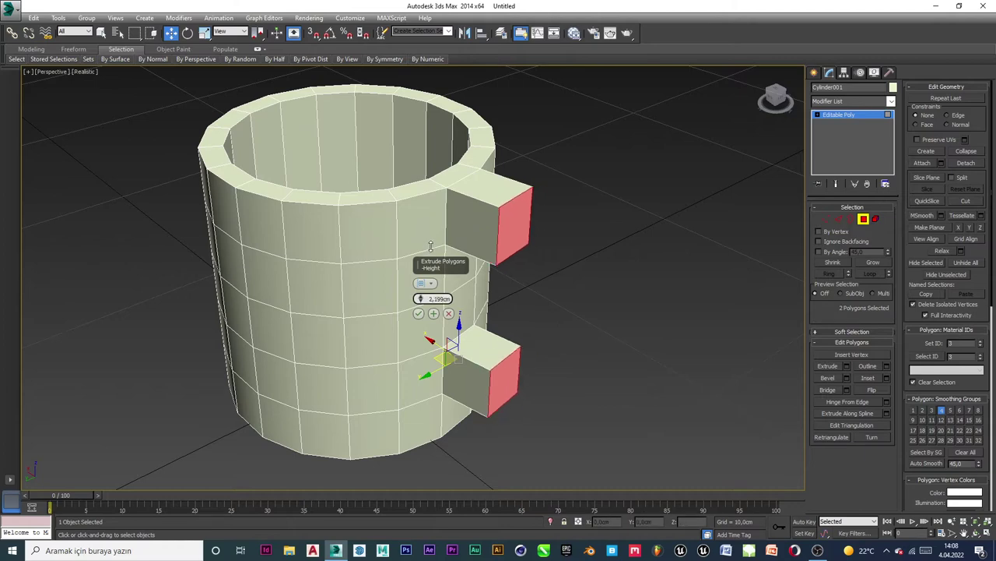
pyautogui.keyDown('alt'); pyautogui.moveTo(523, 302); pyautogui.dragTo(545, 284, button='middle'); pyautogui.keyUp('alt')
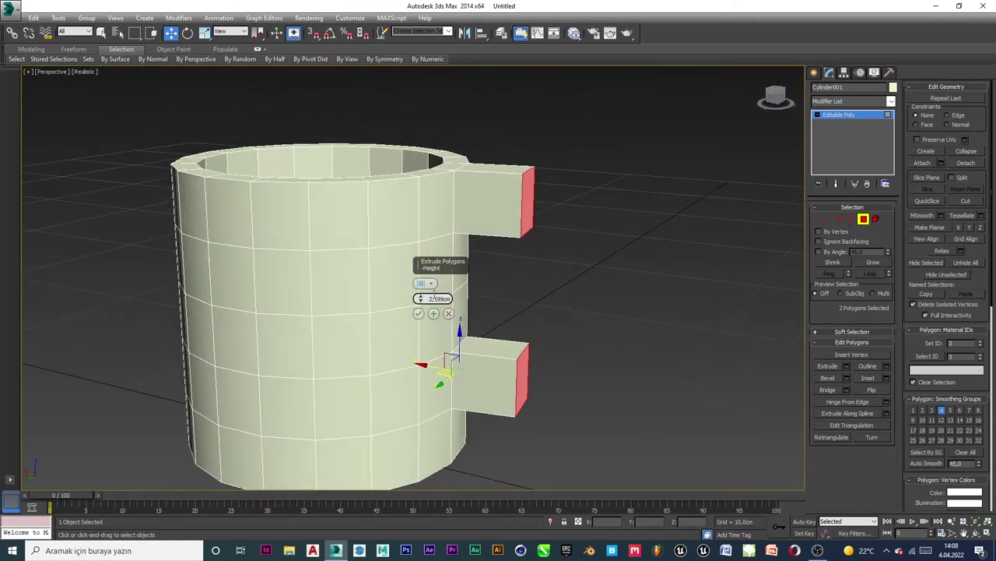
pyautogui.moveTo(423, 299); pyautogui.dragTo(422, 292)
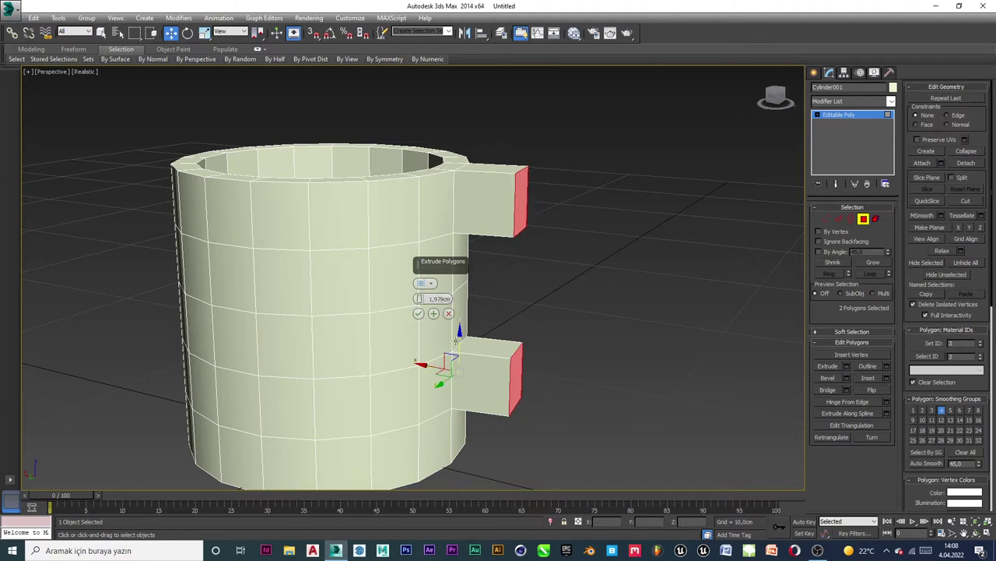
pyautogui.click(434, 313)
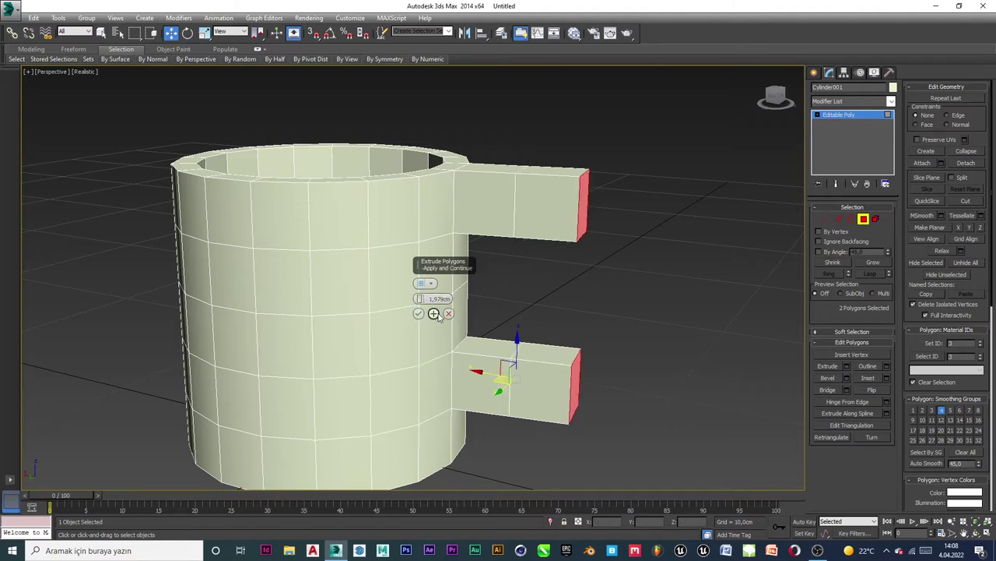
# Extrude the two end polygons again by 1.21 cm as a second segment, restoring their selection before confirming the extrusion.
pyautogui.moveTo(420, 298); pyautogui.dragTo(421, 298)
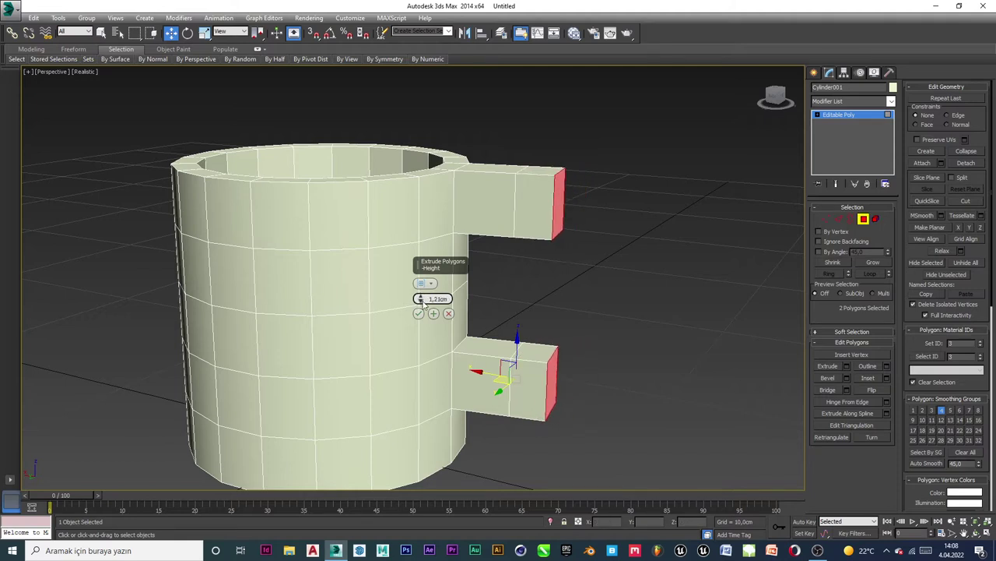
pyautogui.click(554, 358)
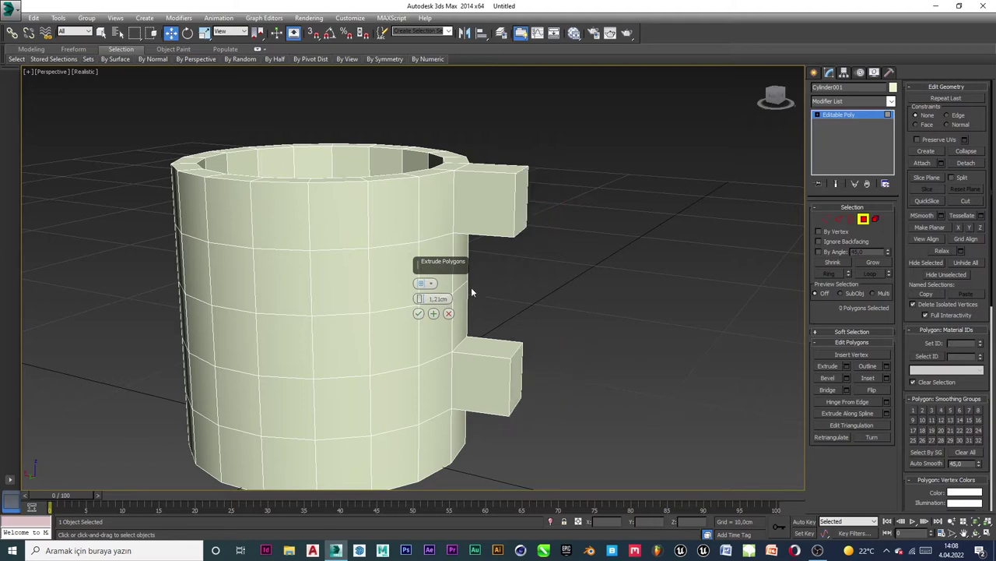
pyautogui.click(434, 314)
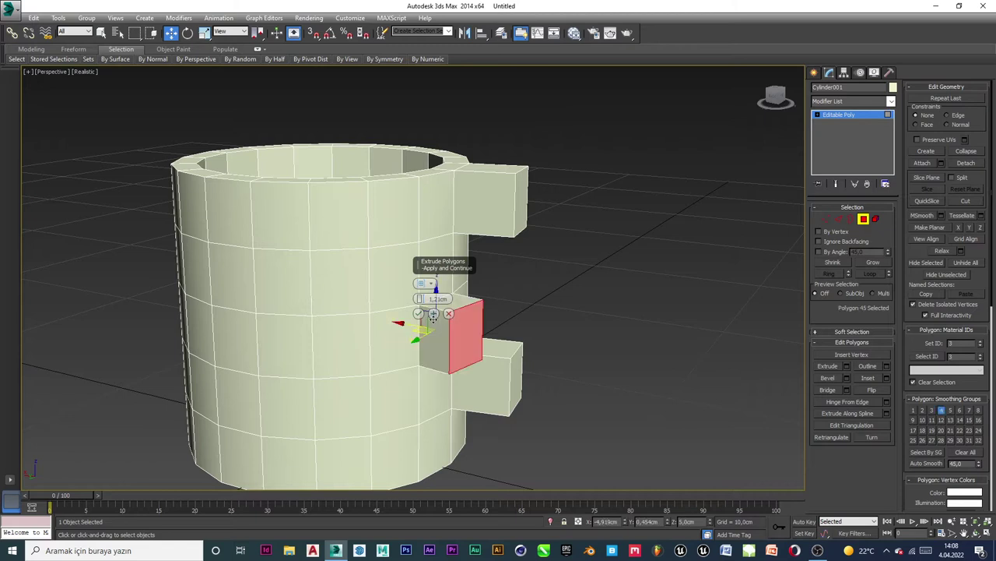
pyautogui.click(614, 366)
pyautogui.click(521, 370)
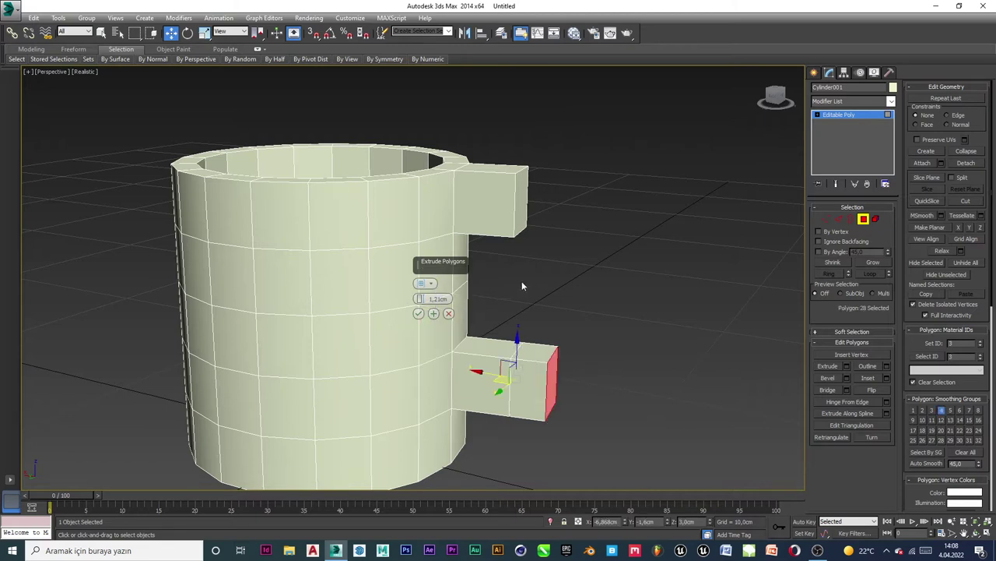
pyautogui.click(519, 224)
pyautogui.keyDown('ctrl'); pyautogui.click(508, 394); pyautogui.keyUp('ctrl')
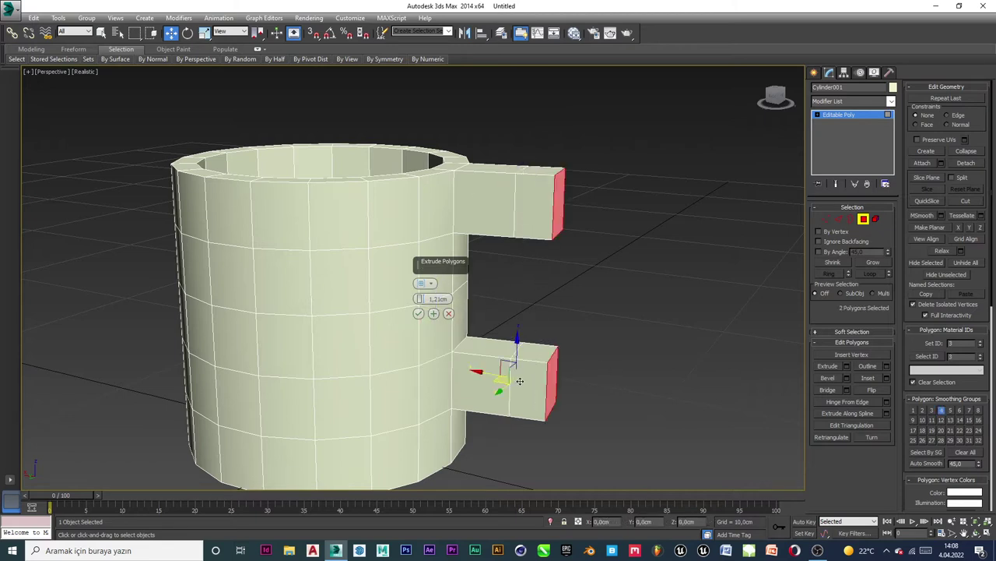
pyautogui.click(418, 313)
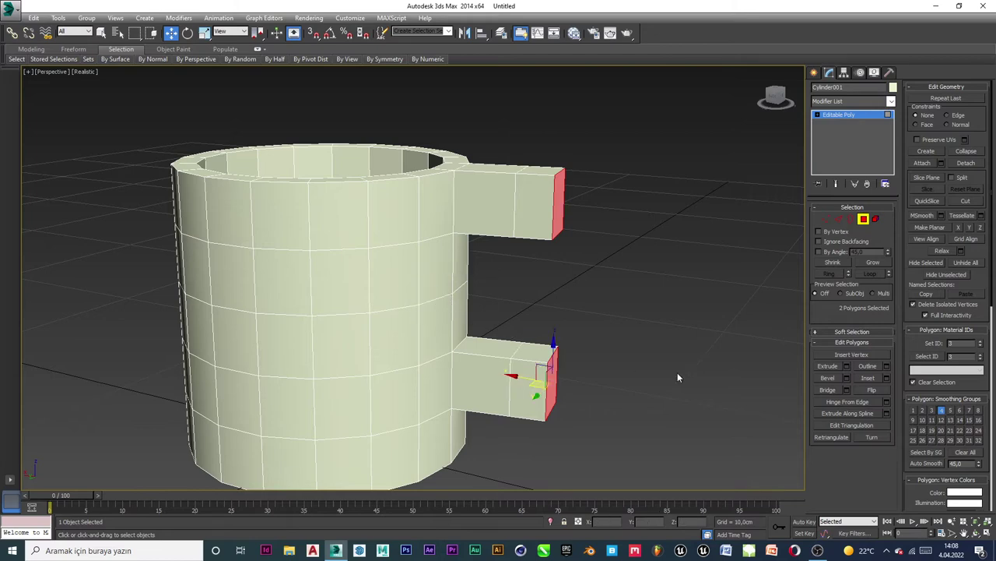
# Select the two facing polygons on the outer segments of the upper and lower arms and bridge them into a handle.
pyautogui.click(570, 358)
pyautogui.click(541, 352)
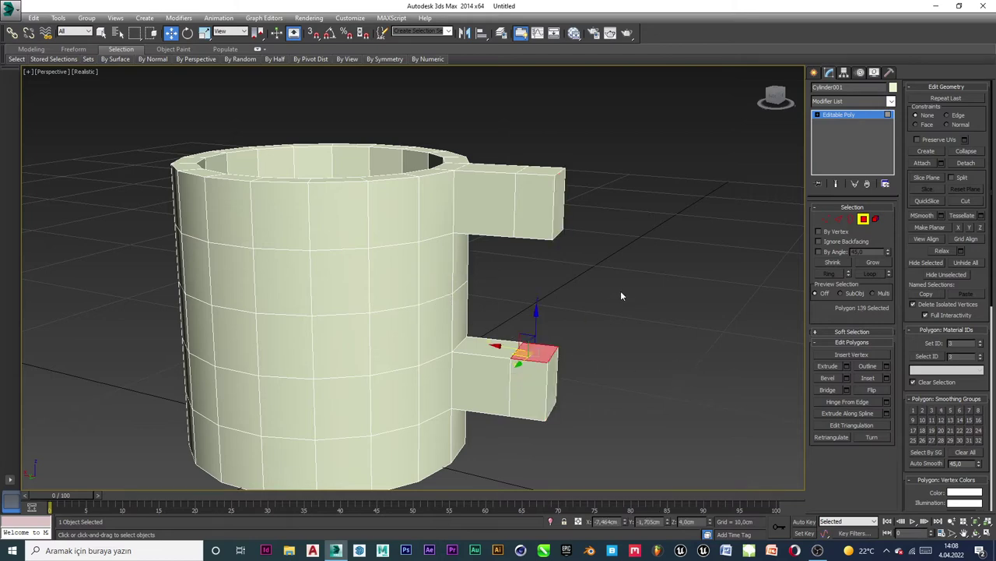
pyautogui.keyDown('alt'); pyautogui.moveTo(620, 284); pyautogui.dragTo(589, 252, button='middle'); pyautogui.keyUp('alt')
pyautogui.keyDown('ctrl'); pyautogui.click(522, 246); pyautogui.keyUp('ctrl')
pyautogui.keyDown('alt'); pyautogui.moveTo(523, 246); pyautogui.dragTo(567, 286, button='middle'); pyautogui.keyUp('alt')
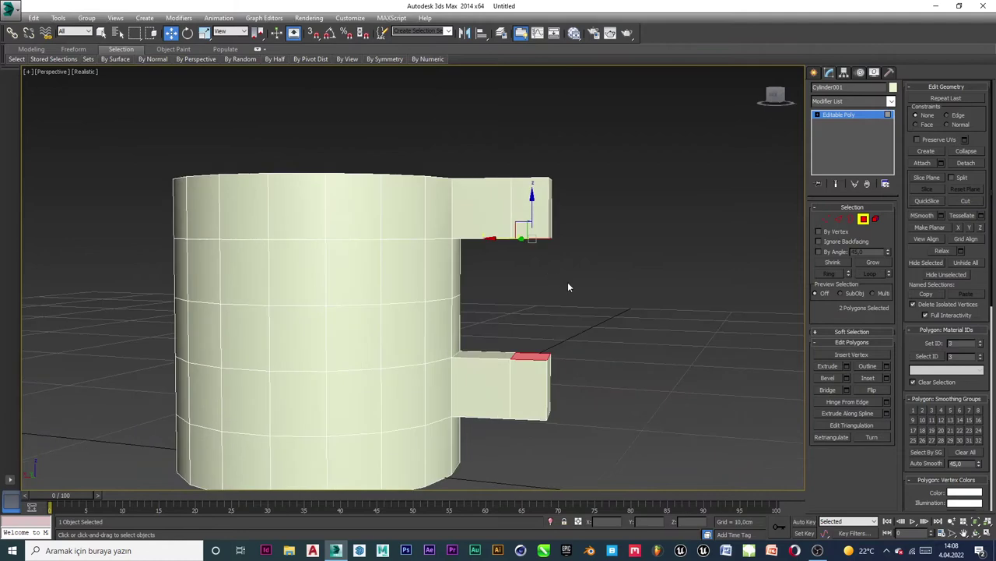
pyautogui.click(827, 390)
# Exit polygon editing after checking the bridged handle, and reselect the cup as a whole object.
pyautogui.keyDown('alt'); pyautogui.moveTo(590, 356); pyautogui.dragTo(581, 337, button='middle'); pyautogui.keyUp('alt')
pyautogui.scroll(-5, 581, 337)
pyautogui.scroll(2, 512, 331)
pyautogui.keyDown('alt'); pyautogui.moveTo(513, 331); pyautogui.dragTo(549, 335, button='middle'); pyautogui.keyUp('alt')
pyautogui.moveTo(554, 378); pyautogui.dragTo(406, 354, button='middle')
pyautogui.scroll(3, 537, 333)
pyautogui.scroll(-3, 412, 352)
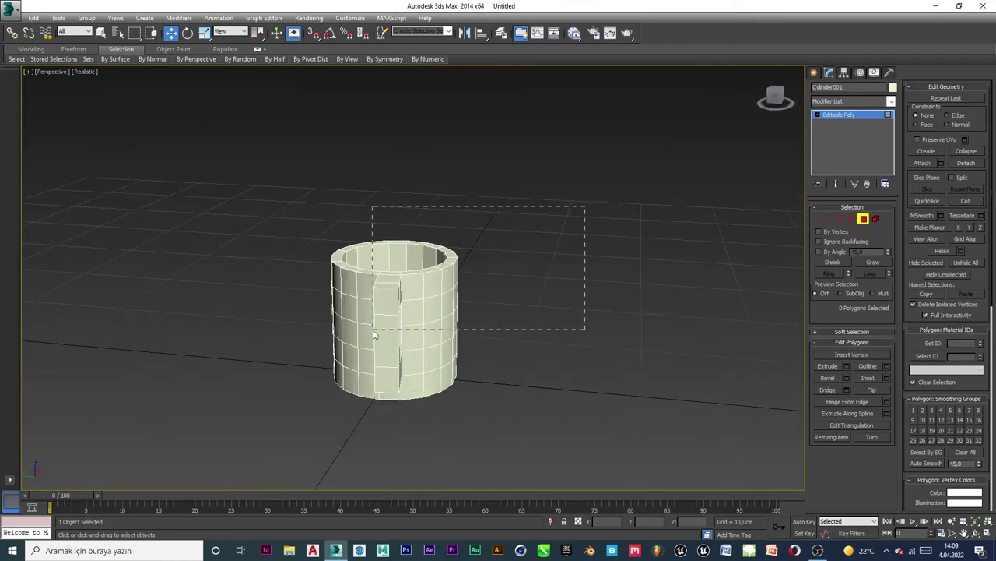
pyautogui.moveTo(373, 330); pyautogui.dragTo(313, 442)
pyautogui.keyDown('alt'); pyautogui.moveTo(442, 425); pyautogui.dragTo(467, 408, button='middle'); pyautogui.keyUp('alt')
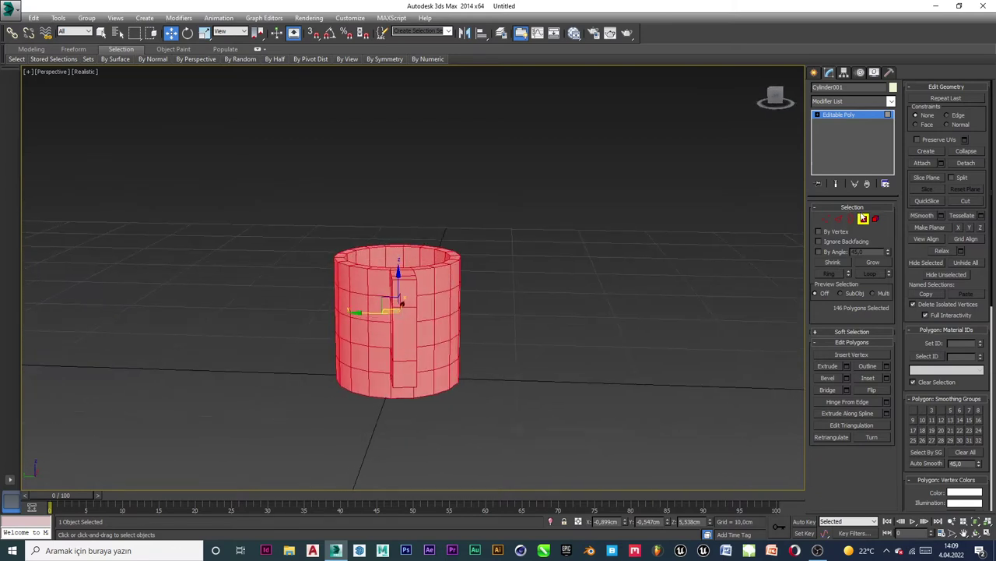
pyautogui.click(862, 219)
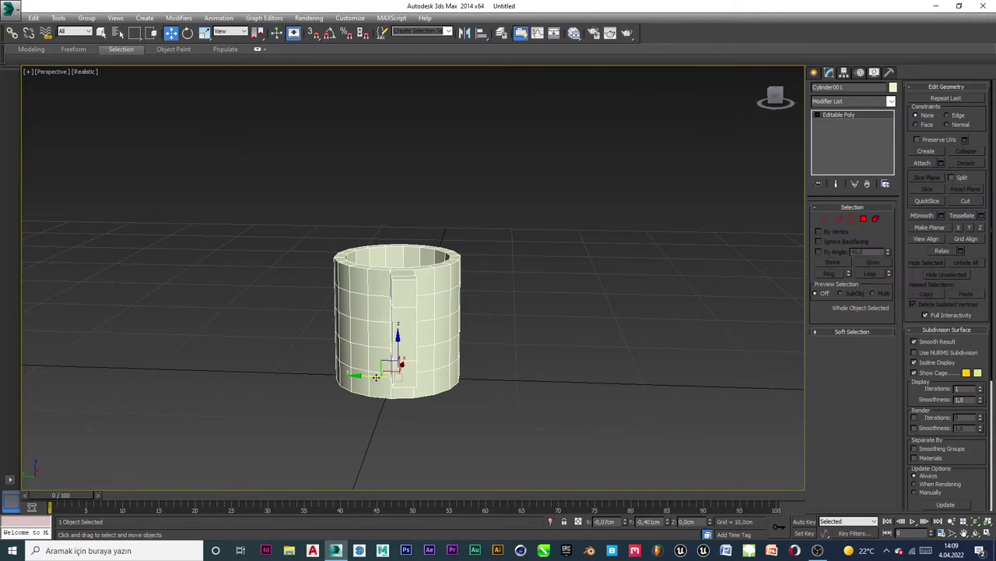
pyautogui.click(417, 413)
pyautogui.click(405, 376)
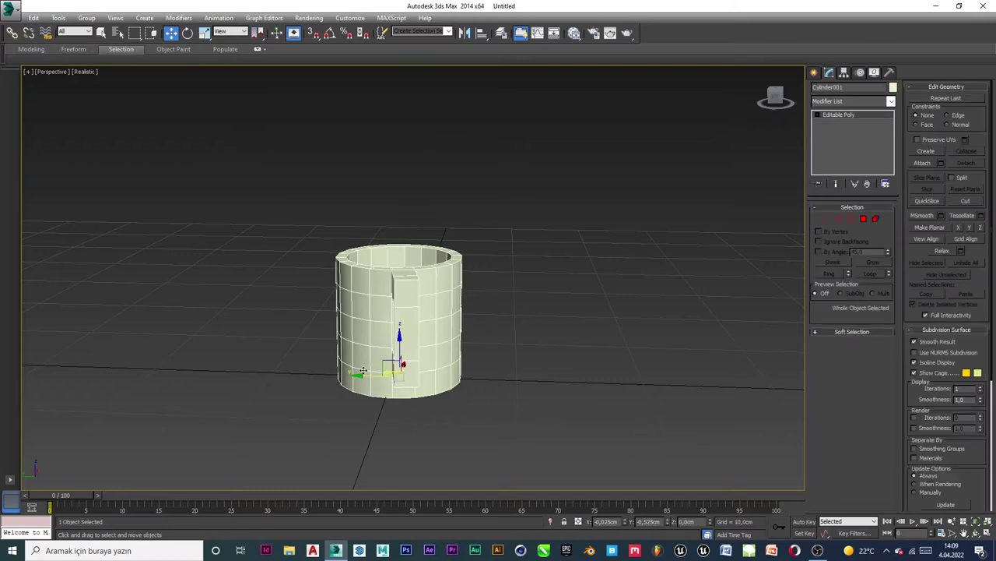
# Clone the cup as one Copy along the Y axis and move the copy farther away, to about -31.3 cm in Y.
pyautogui.keyDown('shift'); pyautogui.moveTo(373, 377); pyautogui.dragTo(598, 379); pyautogui.keyUp('shift')
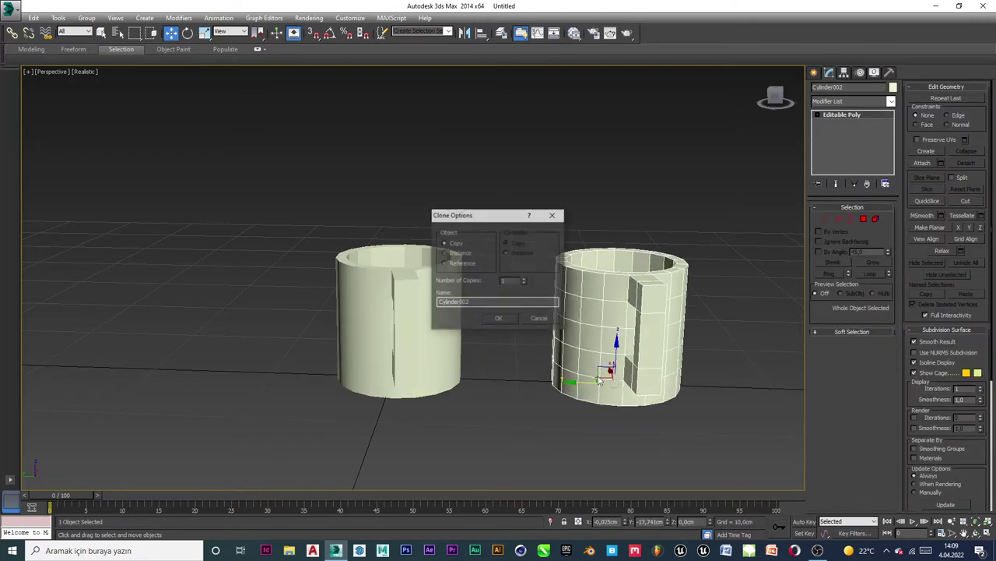
pyautogui.click(504, 319)
pyautogui.click(463, 357)
pyautogui.moveTo(463, 358)
pyautogui.keyDown('alt'); pyautogui.mouseDown(button='middle')
pyautogui.moveTo(543, 333)
pyautogui.moveTo(499, 372)
pyautogui.moveTo(505, 345)
pyautogui.mouseUp(button='middle'); pyautogui.keyUp('alt')
pyautogui.click(642, 301)
pyautogui.moveTo(642, 301); pyautogui.dragTo(402, 322, button='middle')
pyautogui.moveTo(336, 387); pyautogui.dragTo(474, 389)
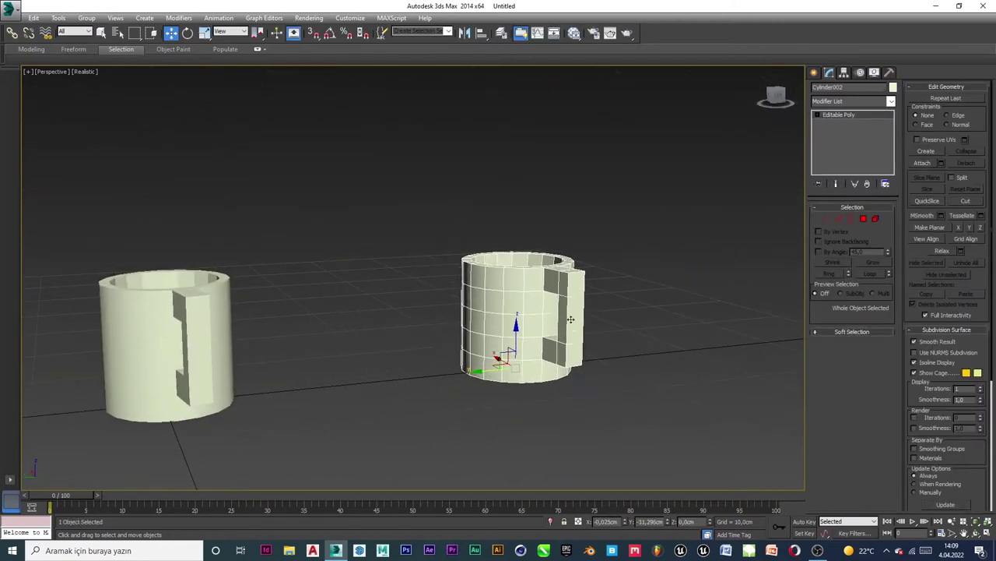
pyautogui.scroll(8, 549, 341)
pyautogui.keyDown('alt'); pyautogui.moveTo(549, 341); pyautogui.dragTo(685, 350, button='middle'); pyautogui.keyUp('alt')
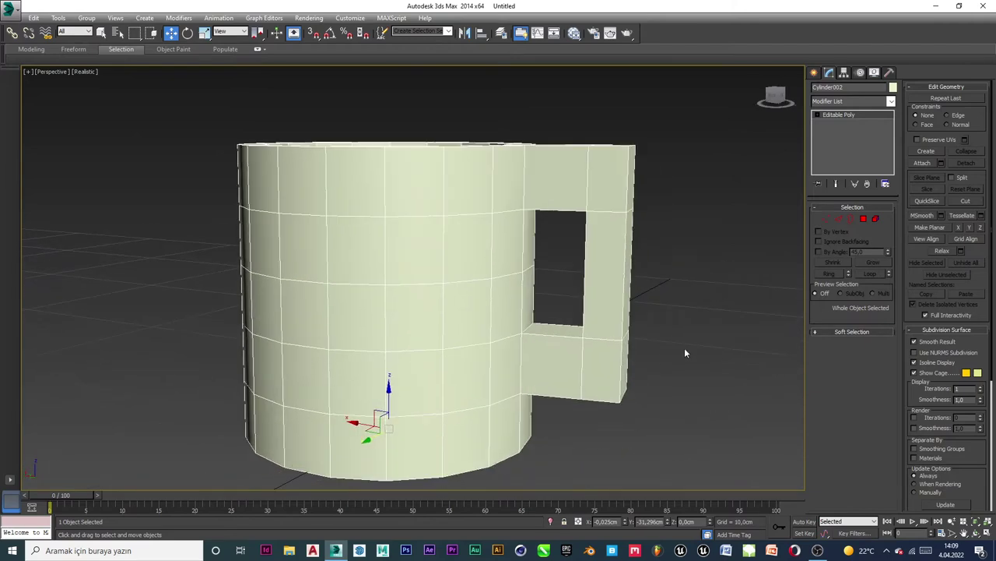
# At polygon level on the copied cup, select the outer part of the handle and grow the selection across the arms.
pyautogui.moveTo(681, 141); pyautogui.dragTo(610, 384)
pyautogui.click(701, 369)
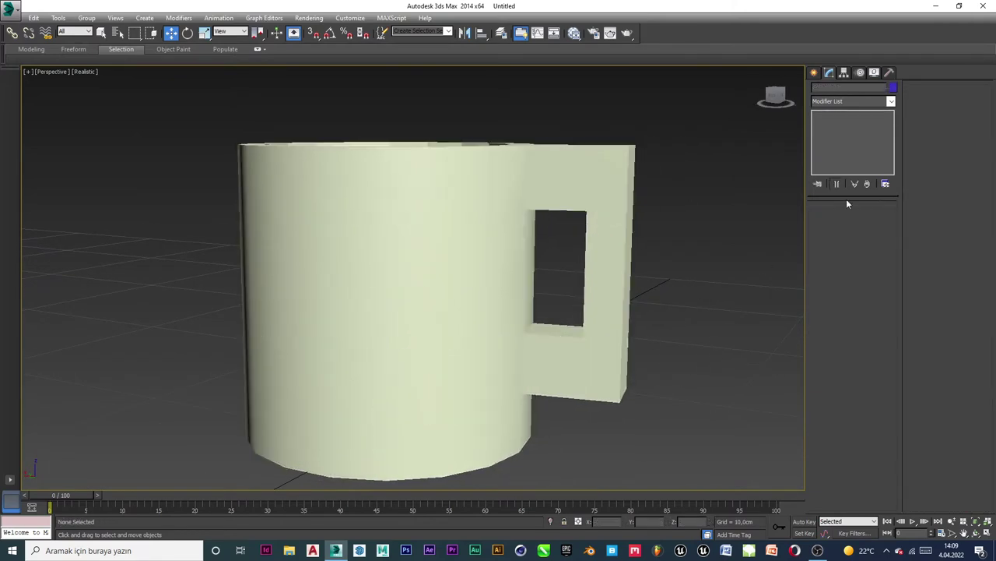
pyautogui.click(619, 272)
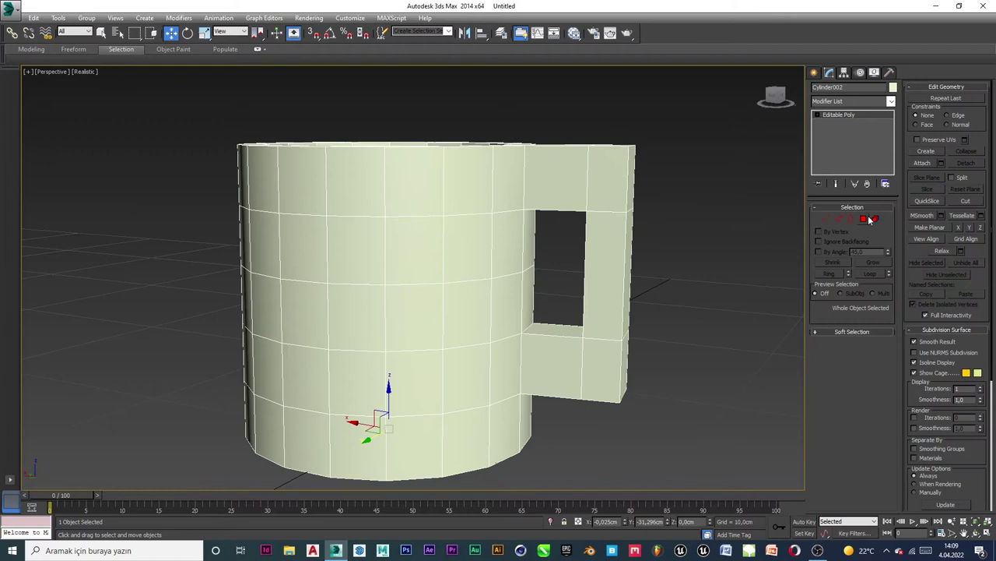
pyautogui.press('4')
pyautogui.click(669, 261)
pyautogui.moveTo(668, 260); pyautogui.dragTo(577, 278)
pyautogui.click(875, 263)
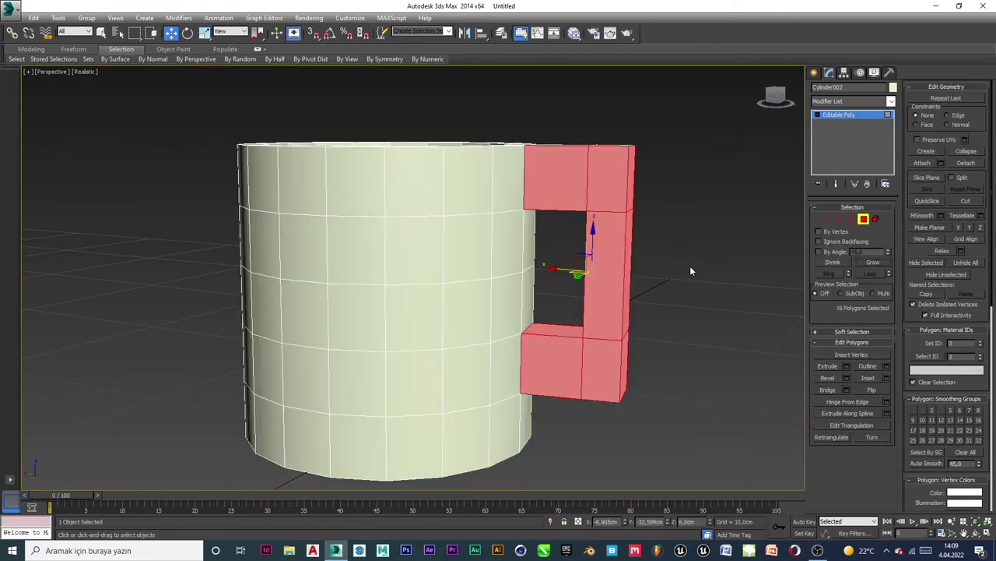
# Add the handle's remaining top and underside polygons to the selection and delete the copied cup's entire handle.
pyautogui.keyDown('alt'); pyautogui.moveTo(690, 268); pyautogui.dragTo(615, 242, button='middle'); pyautogui.keyUp('alt')
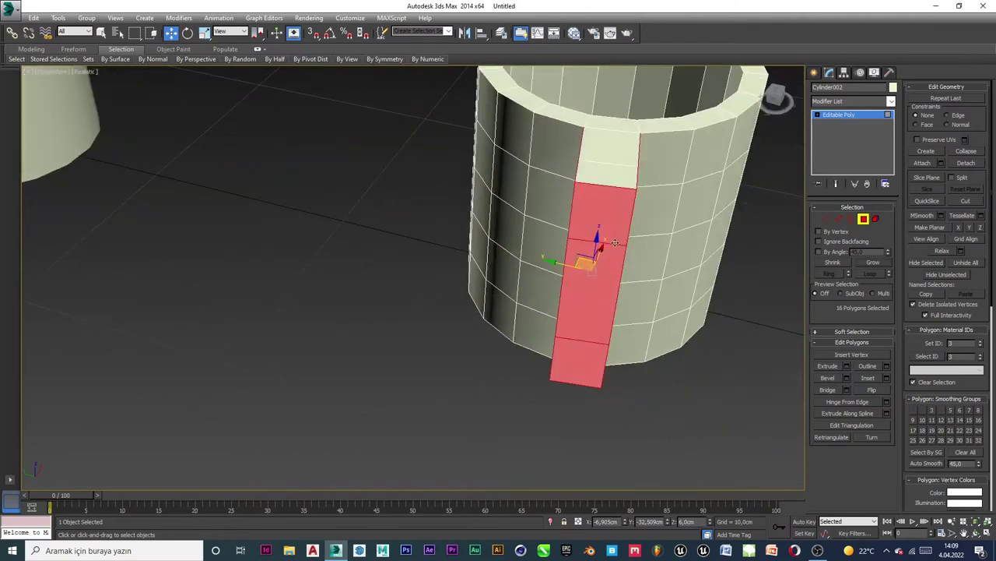
pyautogui.keyDown('ctrl'); pyautogui.click(616, 150); pyautogui.keyUp('ctrl')
pyautogui.keyDown('ctrl'); pyautogui.click(615, 177); pyautogui.keyUp('ctrl')
pyautogui.keyDown('alt'); pyautogui.moveTo(602, 329); pyautogui.dragTo(617, 291, button='middle'); pyautogui.keyUp('alt')
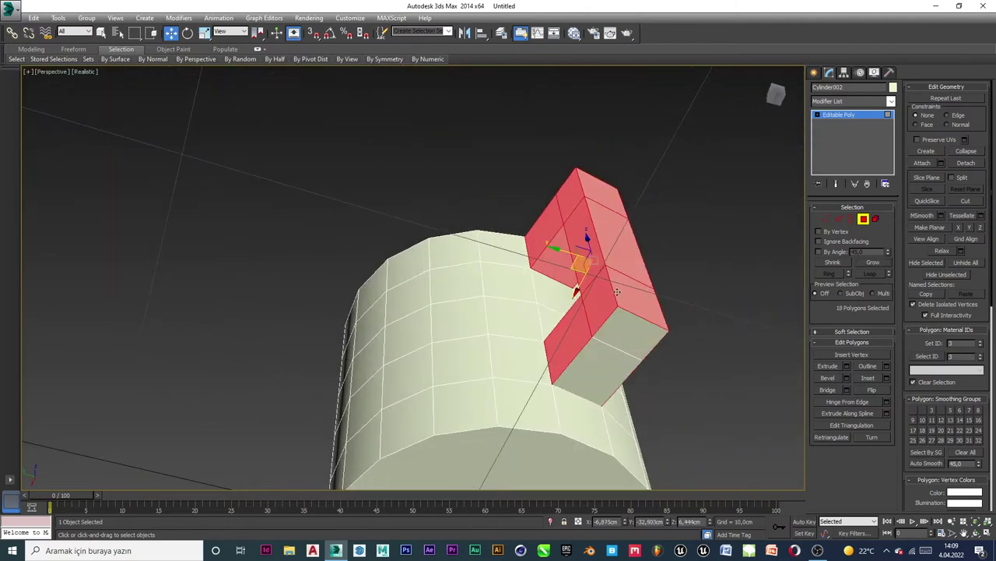
pyautogui.keyDown('ctrl'); pyautogui.click(625, 341); pyautogui.keyUp('ctrl')
pyautogui.keyDown('ctrl'); pyautogui.click(615, 370); pyautogui.keyUp('ctrl')
pyautogui.keyDown('alt'); pyautogui.moveTo(620, 248); pyautogui.dragTo(631, 288, button='middle'); pyautogui.keyUp('alt')
pyautogui.keyDown('alt'); pyautogui.click(590, 312); pyautogui.keyUp('alt')
pyautogui.keyDown('ctrl'); pyautogui.click(622, 372); pyautogui.keyUp('ctrl')
pyautogui.keyDown('alt'); pyautogui.moveTo(478, 258); pyautogui.dragTo(502, 380, button='middle'); pyautogui.keyUp('alt')
pyautogui.press('Delete')
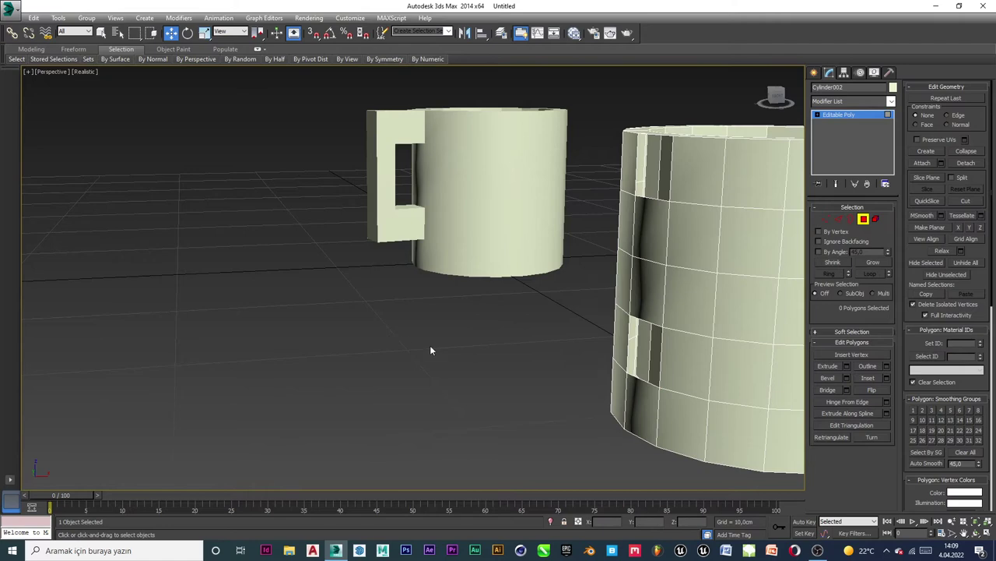
# At border level, cap the upper and lower openings left in the copied cup's outer wall.
pyautogui.keyDown('alt'); pyautogui.moveTo(431, 350); pyautogui.dragTo(482, 350, button='middle'); pyautogui.keyUp('alt')
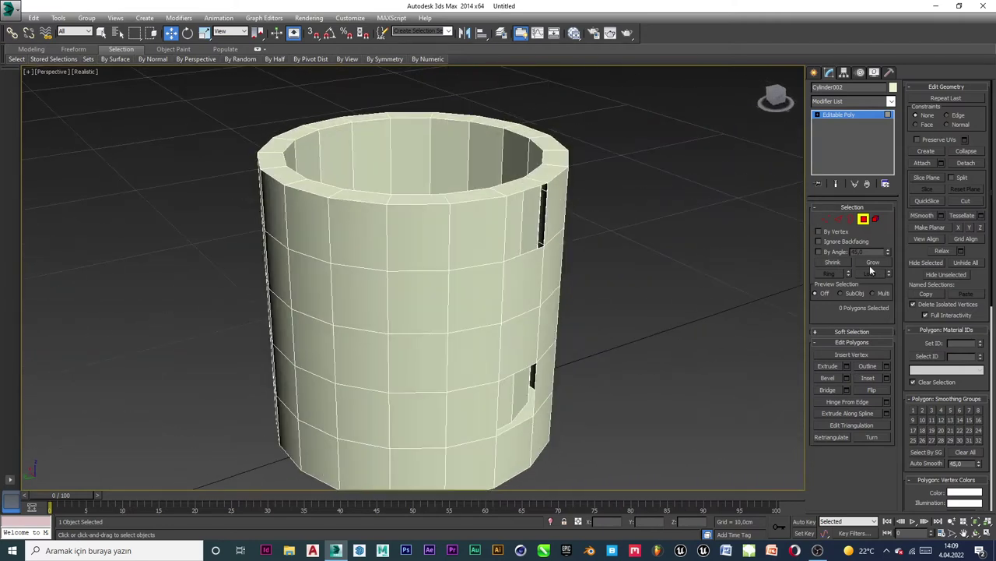
pyautogui.click(851, 218)
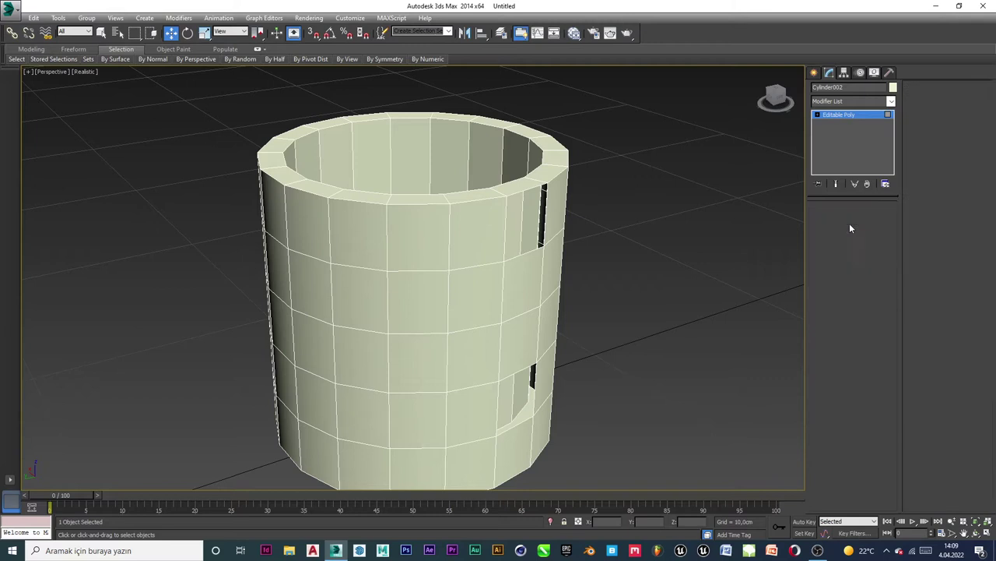
pyautogui.click(527, 254)
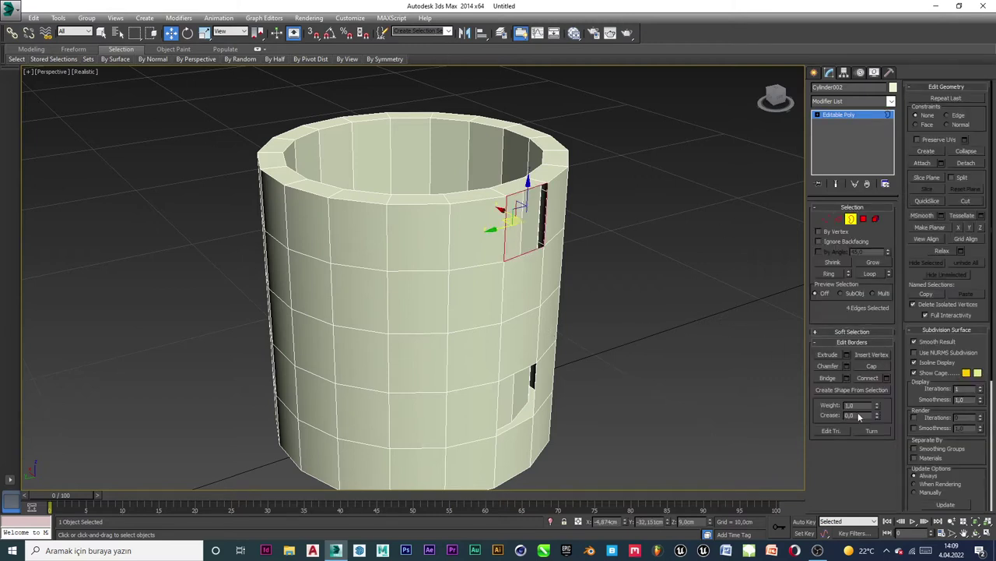
pyautogui.click(882, 367)
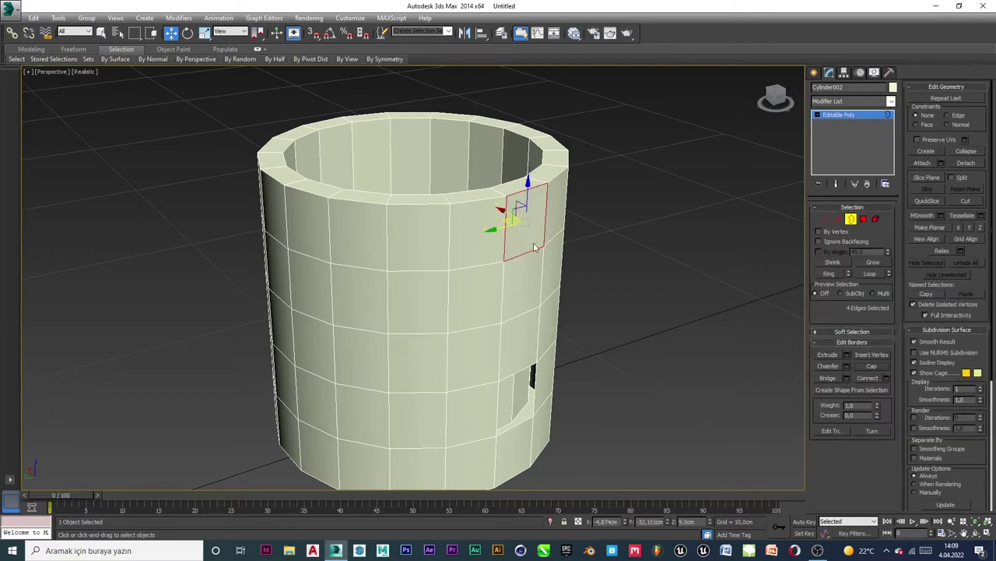
pyautogui.click(526, 419)
pyautogui.click(872, 365)
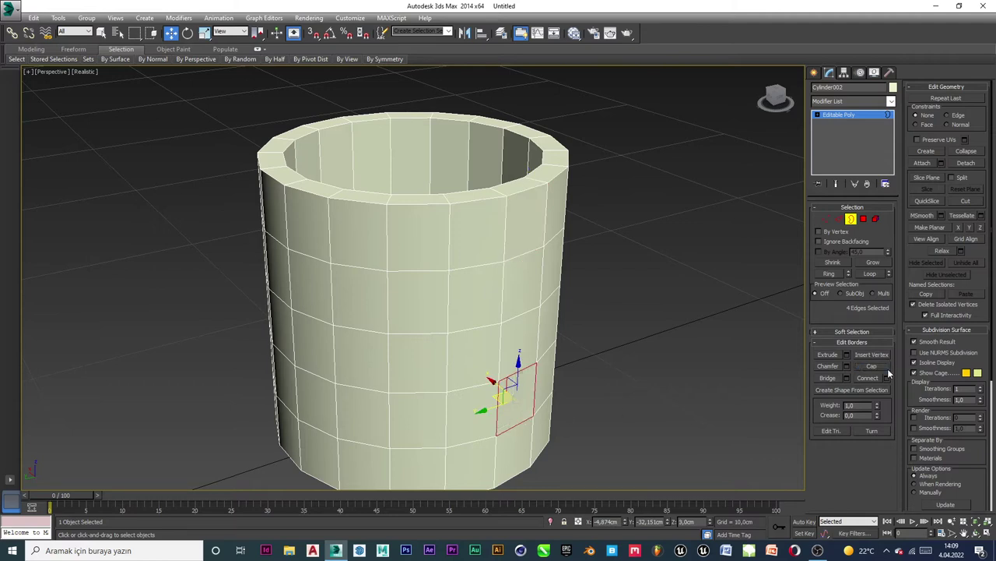
pyautogui.click(686, 285)
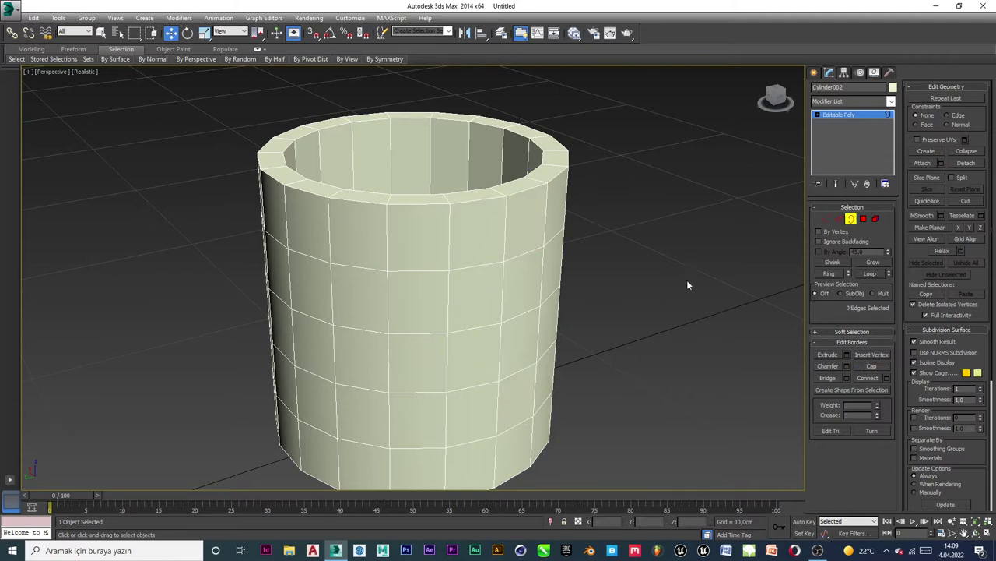
# At polygon level, try Hinge From Edge on one upper polygon of the outer wall with an angle of 66.5.
pyautogui.click(863, 219)
pyautogui.click(523, 222)
pyautogui.scroll(-5, 651, 280)
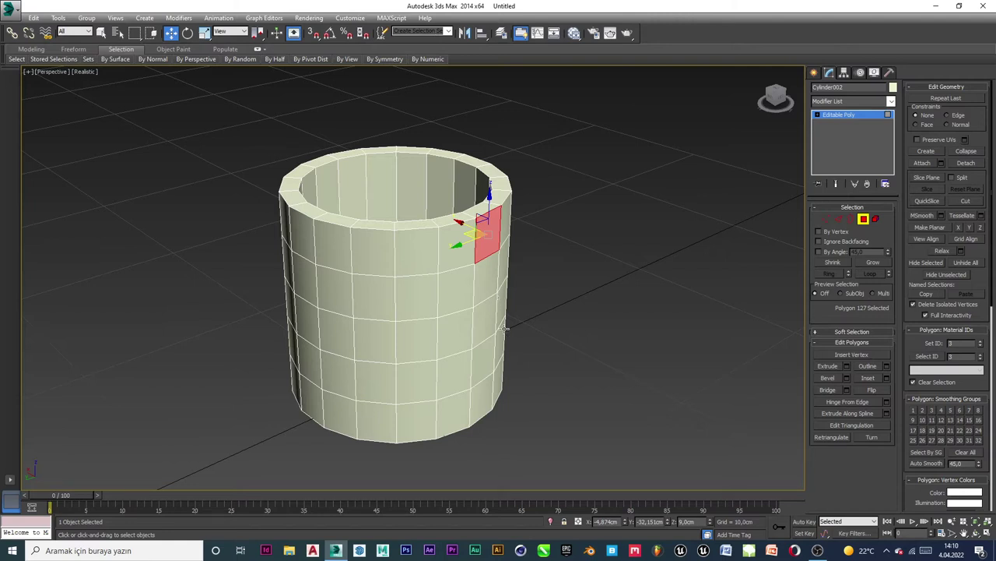
pyautogui.click(886, 402)
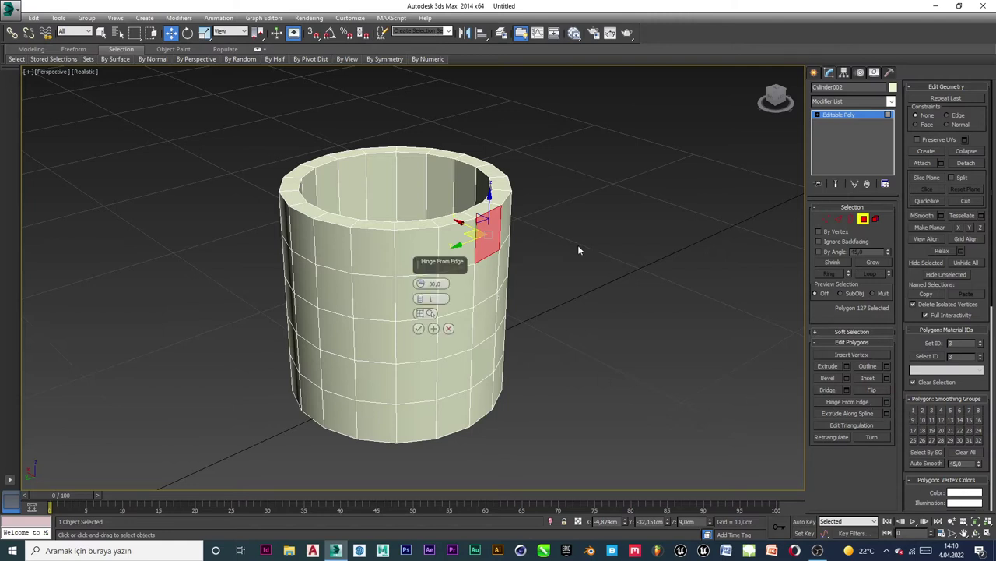
pyautogui.click(428, 314)
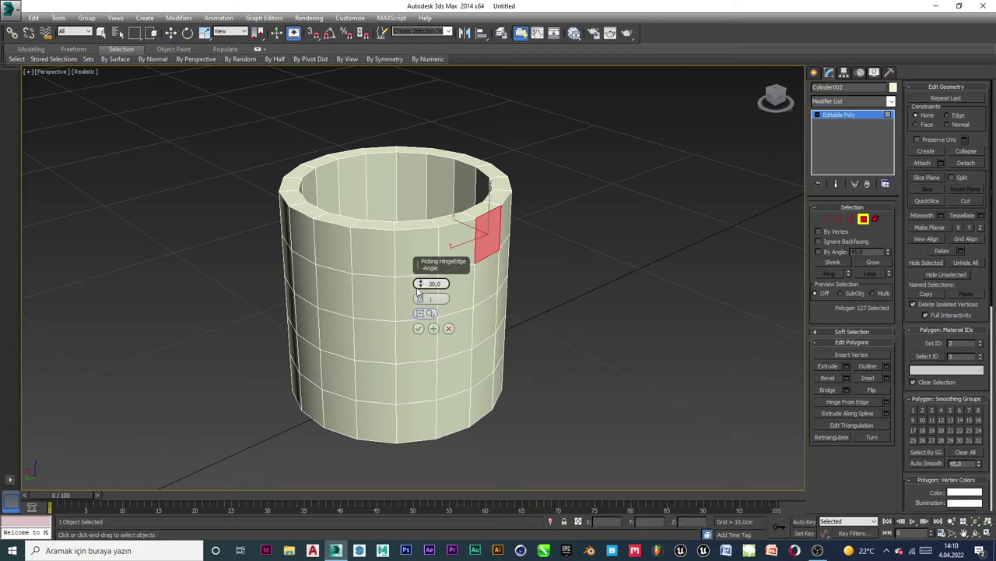
pyautogui.moveTo(421, 283); pyautogui.dragTo(423, 246)
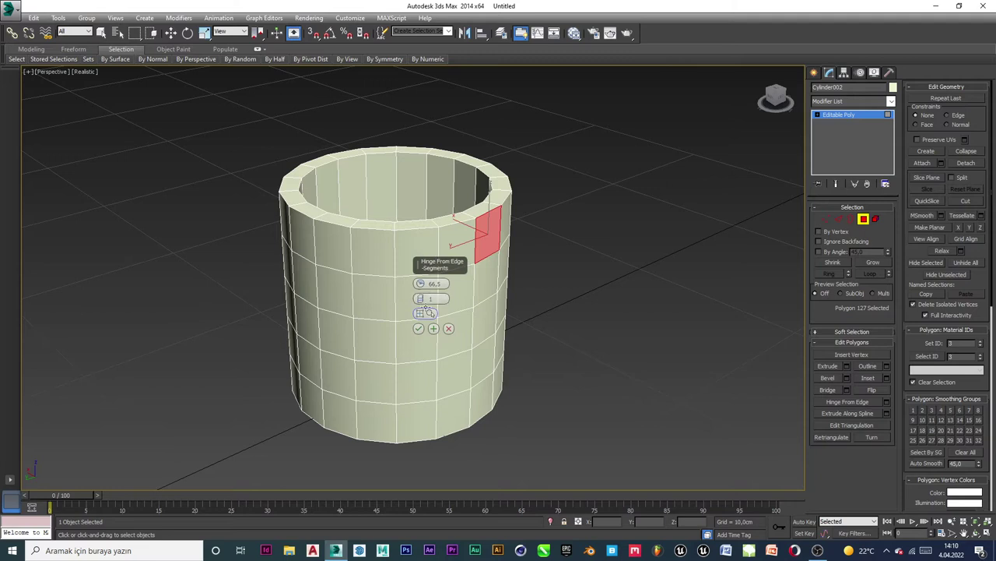
pyautogui.click(426, 315)
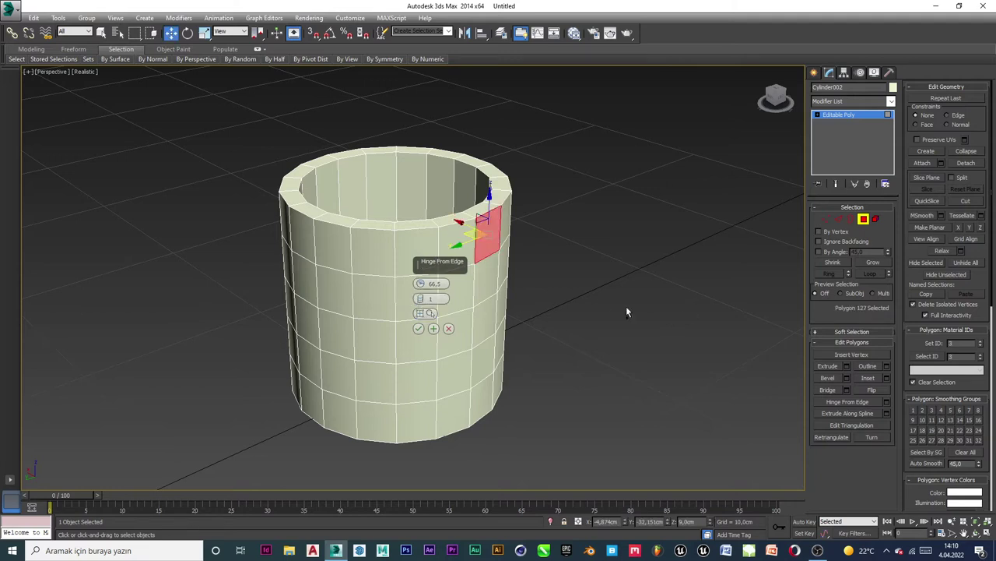
pyautogui.press('Escape')
pyautogui.click(606, 293)
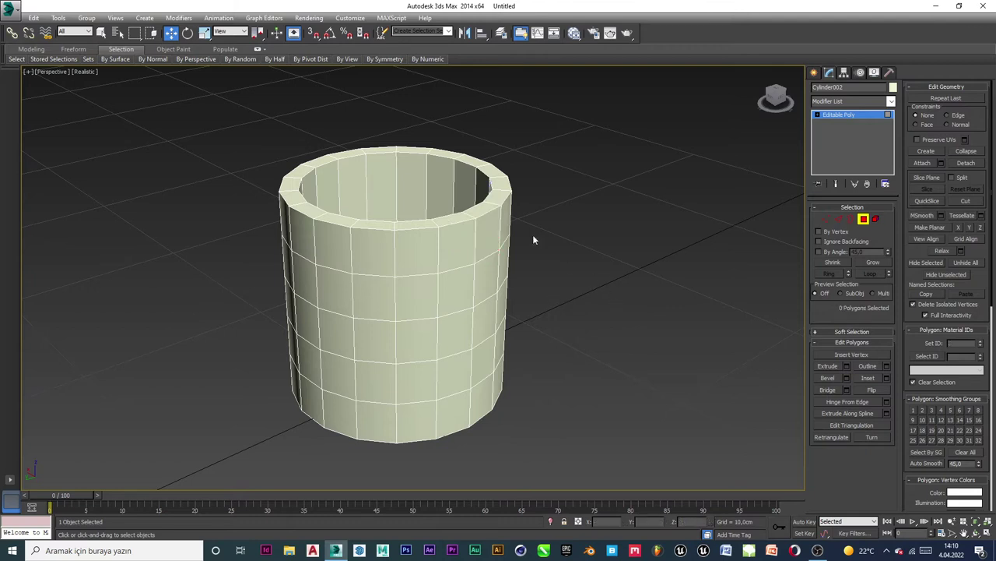
# Select one upper and one lower polygon in the same column of the copied cup's outer wall.
pyautogui.click(496, 229)
pyautogui.keyDown('shift'); pyautogui.click(488, 342); pyautogui.keyUp('shift')
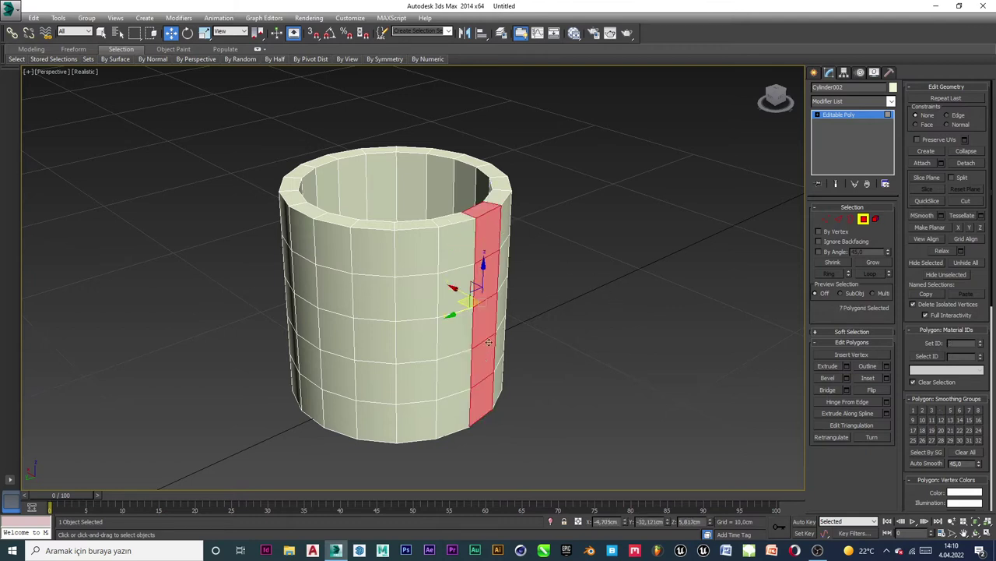
pyautogui.click(589, 331)
pyautogui.click(488, 230)
pyautogui.keyDown('ctrl'); pyautogui.click(483, 362); pyautogui.keyUp('ctrl')
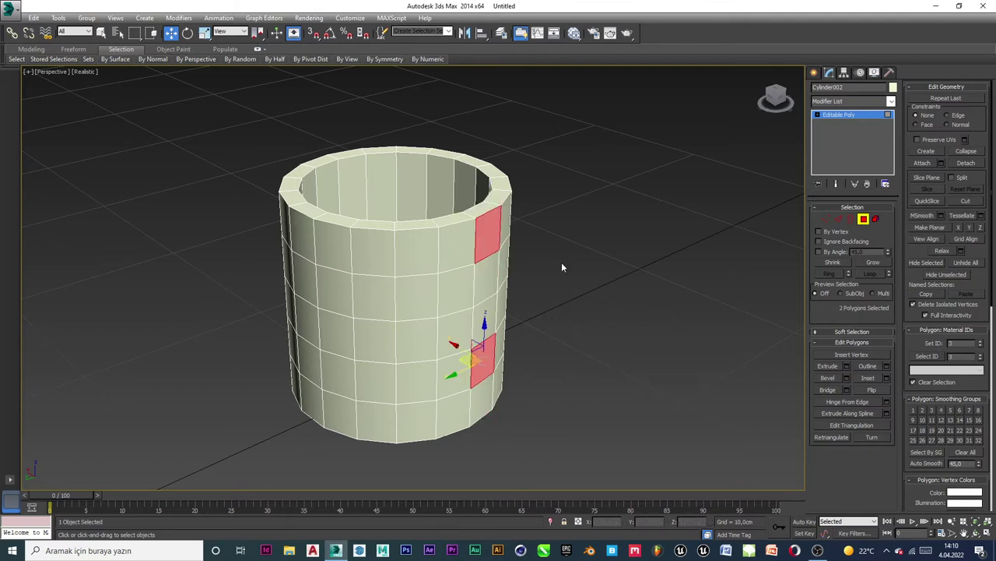
pyautogui.scroll(2, 563, 267)
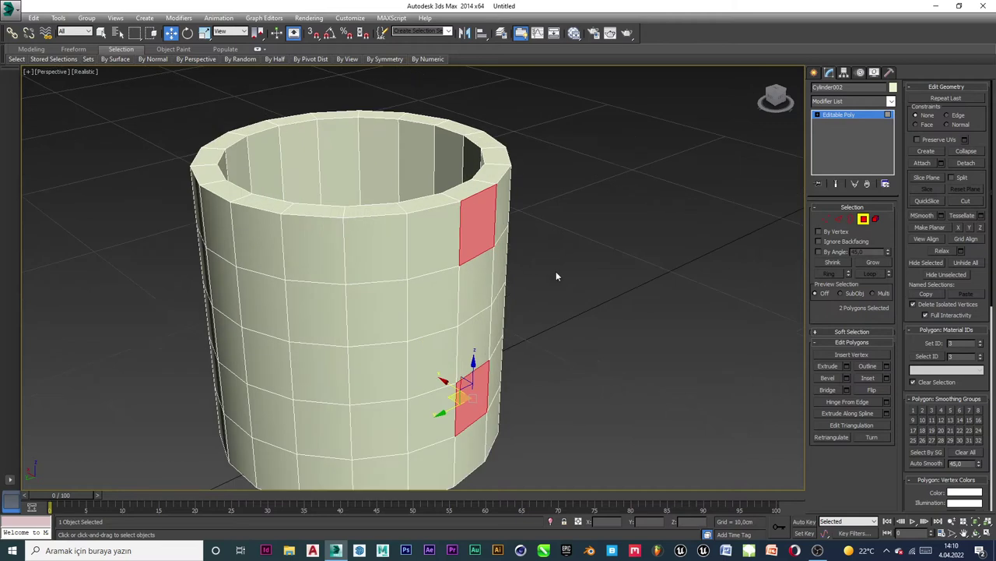
# Try Hinge From Edge on both polygons around an edge between them, with an angle of 81.5 and 3 segments.
pyautogui.click(886, 401)
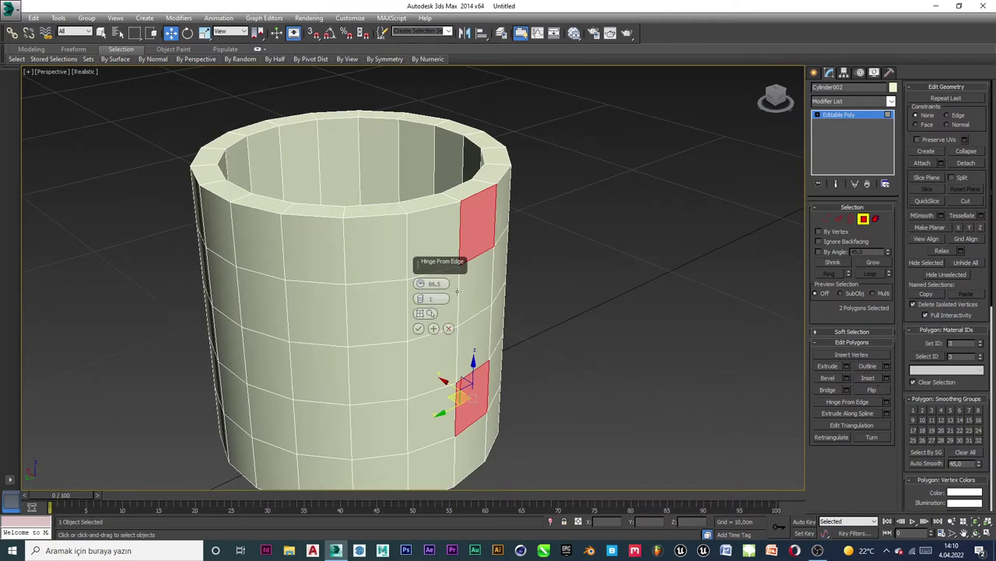
pyautogui.moveTo(420, 284)
pyautogui.mouseDown()
pyautogui.moveTo(420, 268)
pyautogui.moveTo(421, 289)
pyautogui.mouseUp()
pyautogui.click(427, 313)
pyautogui.click(475, 314)
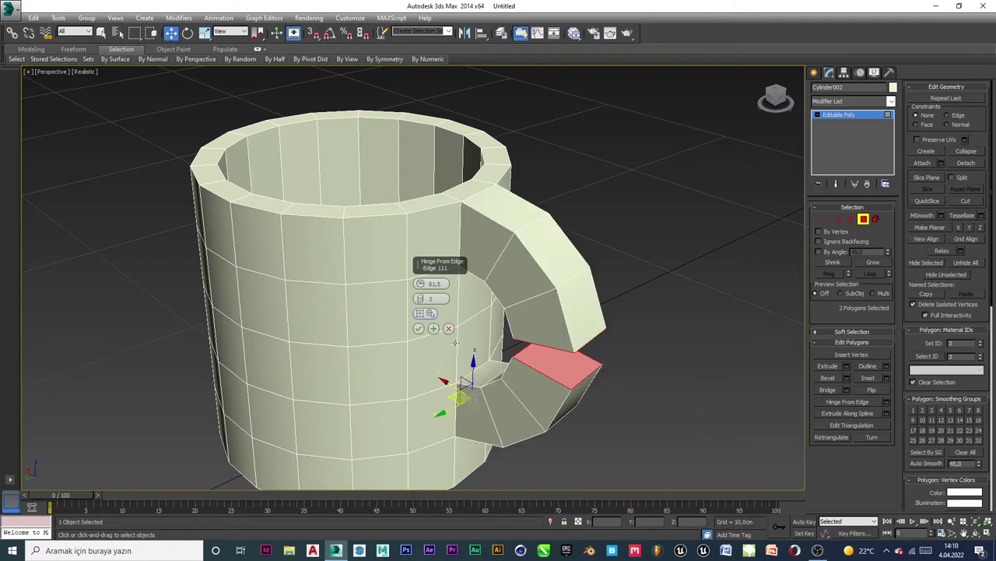
# Undo the two-polygon hinge along with its polygon selection and cancel Hinge From Edge.
pyautogui.hotkey('ctrl', 'z')
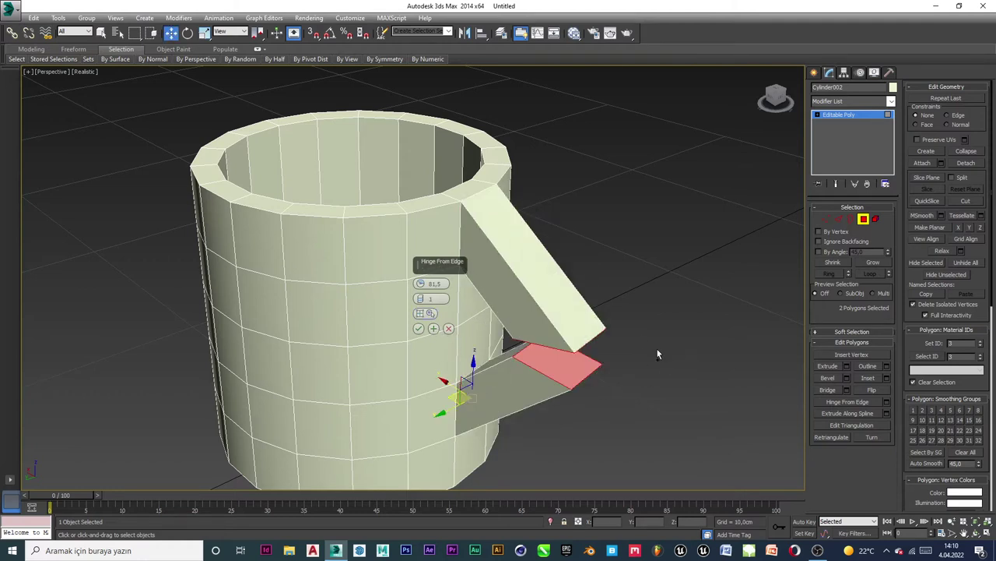
pyautogui.hotkey('ctrl', 'z')
pyautogui.hotkey('ctrl', 'z')
pyautogui.hotkey('ctrl', 'z')
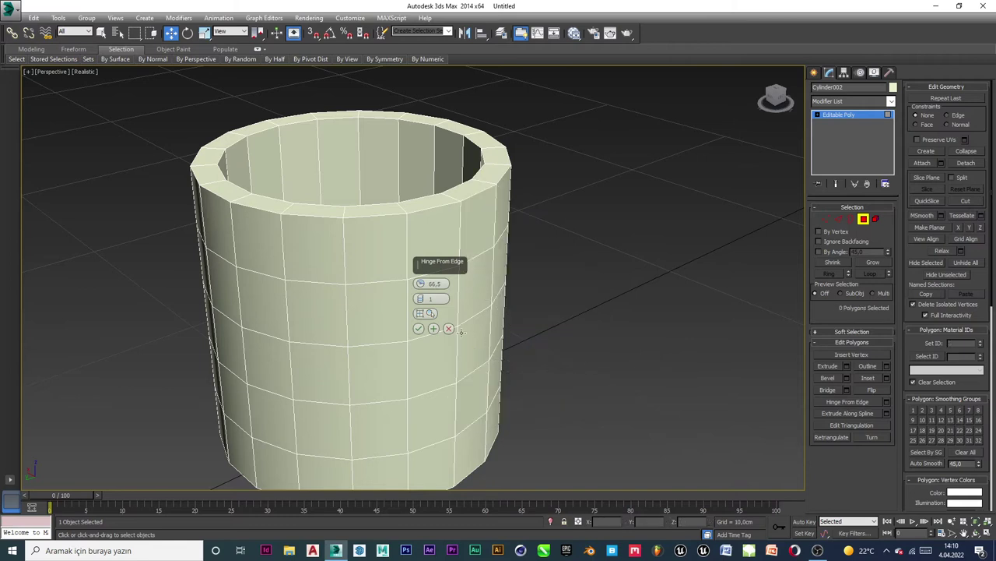
pyautogui.click(449, 329)
# Try Hinge From Edge on only the upper wall polygon, with an angle of 188.5 and 9 segments.
pyautogui.click(472, 244)
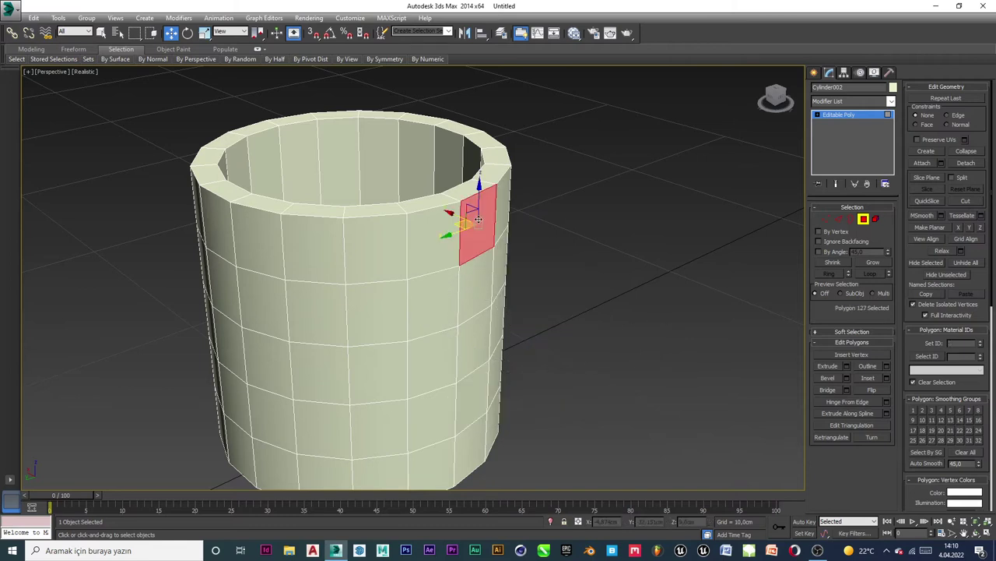
pyautogui.click(886, 403)
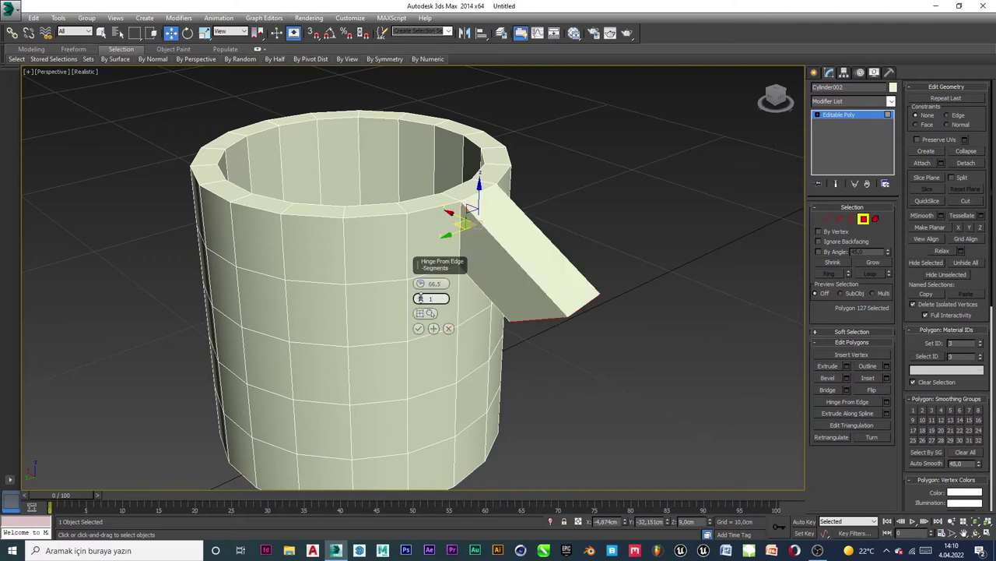
pyautogui.moveTo(421, 299); pyautogui.dragTo(458, 154)
pyautogui.keyDown('alt'); pyautogui.moveTo(432, 313); pyautogui.dragTo(401, 285, button='middle'); pyautogui.keyUp('alt')
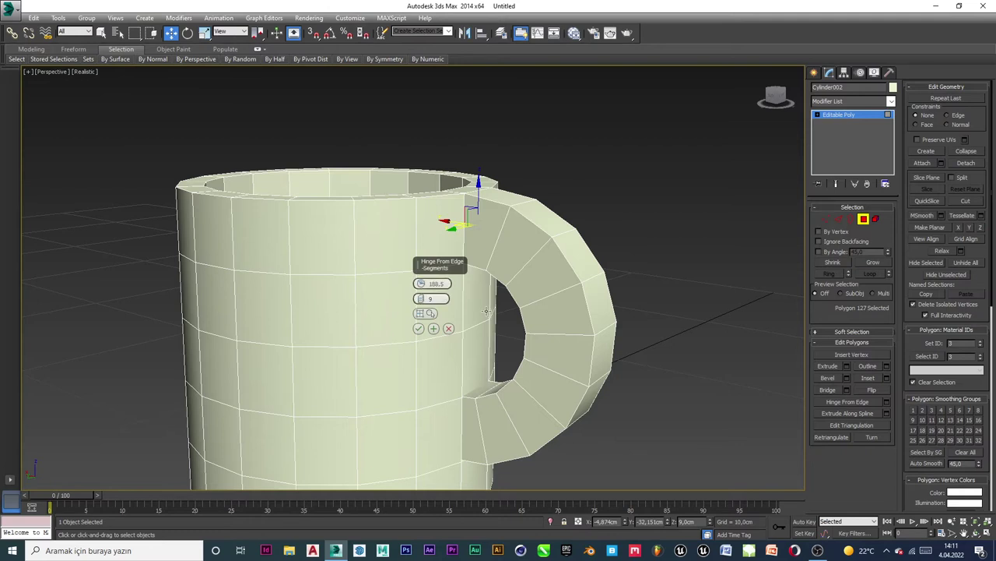
pyautogui.click(440, 284)
pyautogui.press('Escape')
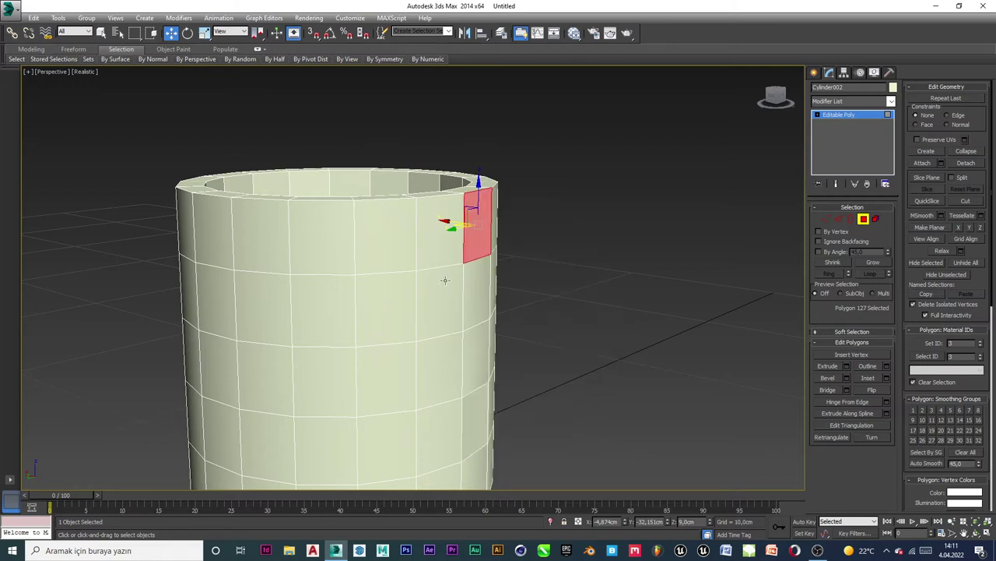
# Form the handle from the upper wall polygon using Hinge From Edge at angle 188.5, with the segments increased above 9.
pyautogui.keyDown('alt'); pyautogui.moveTo(545, 228); pyautogui.dragTo(527, 269, button='middle'); pyautogui.keyUp('alt')
pyautogui.click(488, 249)
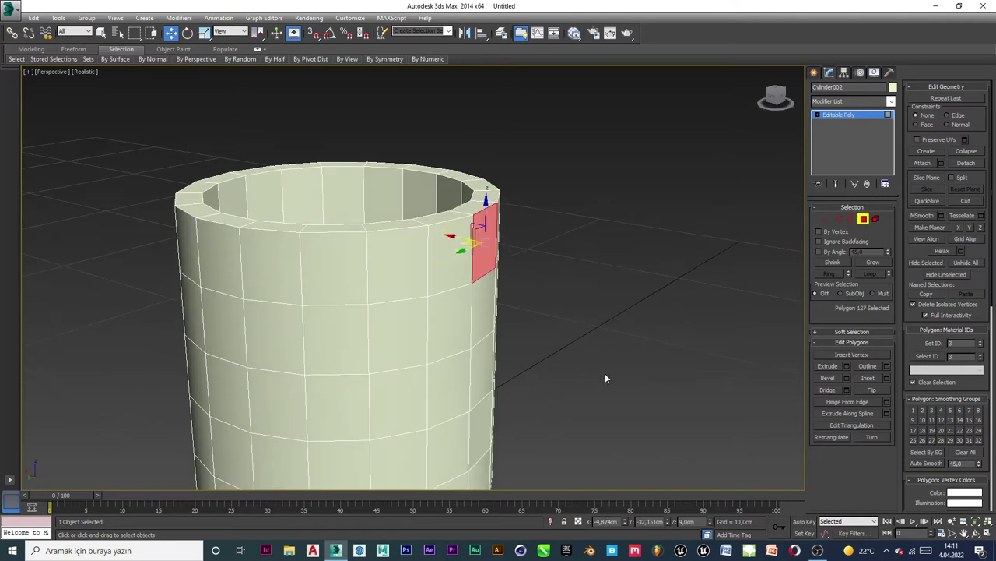
pyautogui.click(886, 402)
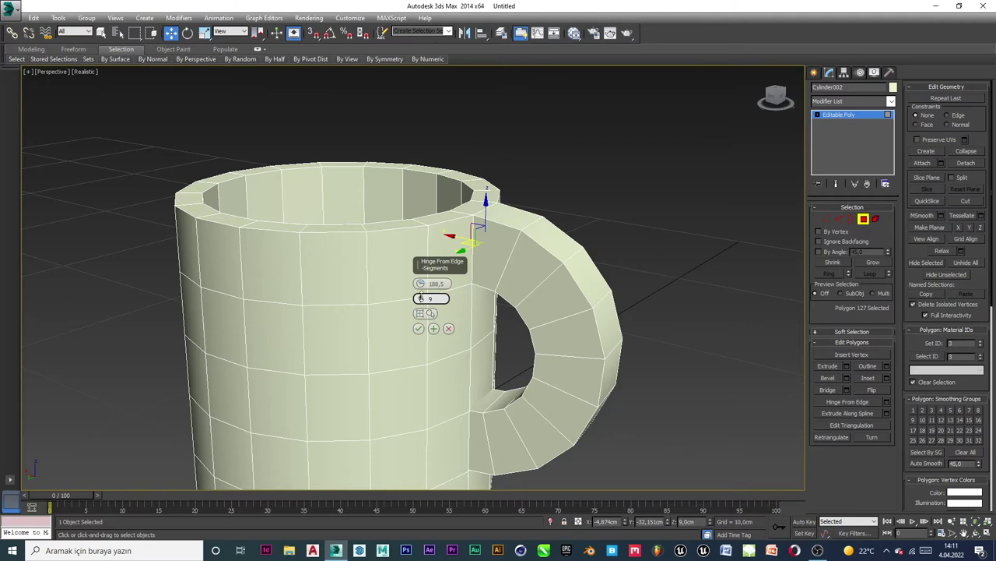
pyautogui.moveTo(421, 298); pyautogui.dragTo(421, 276)
pyautogui.click(418, 328)
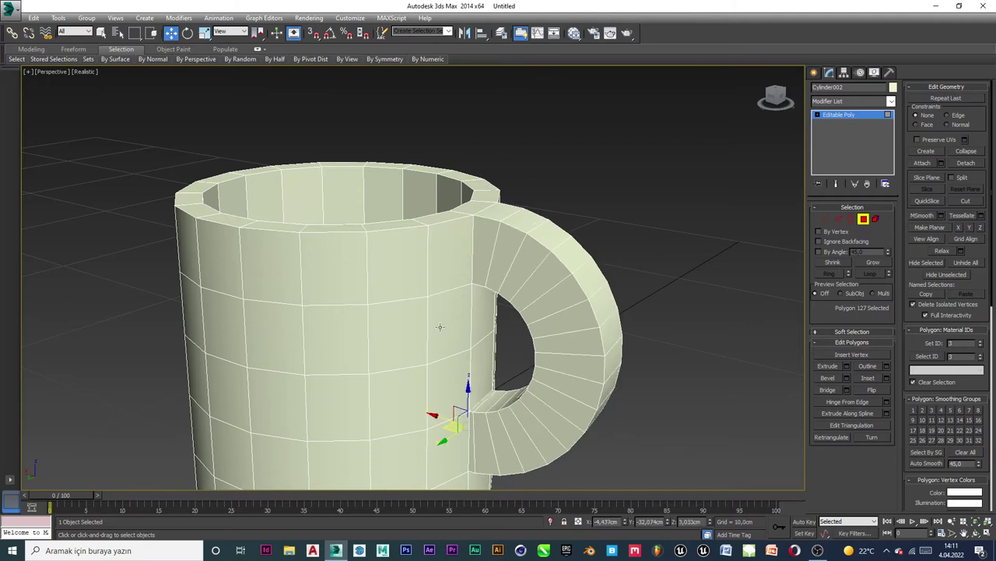
# Leave polygon level and apply a TurboSmooth modifier to the copied cup.
pyautogui.click(654, 291)
pyautogui.scroll(-4, 653, 292)
pyautogui.keyDown('alt'); pyautogui.moveTo(568, 311); pyautogui.dragTo(548, 309, button='middle'); pyautogui.keyUp('alt')
pyautogui.click(847, 99)
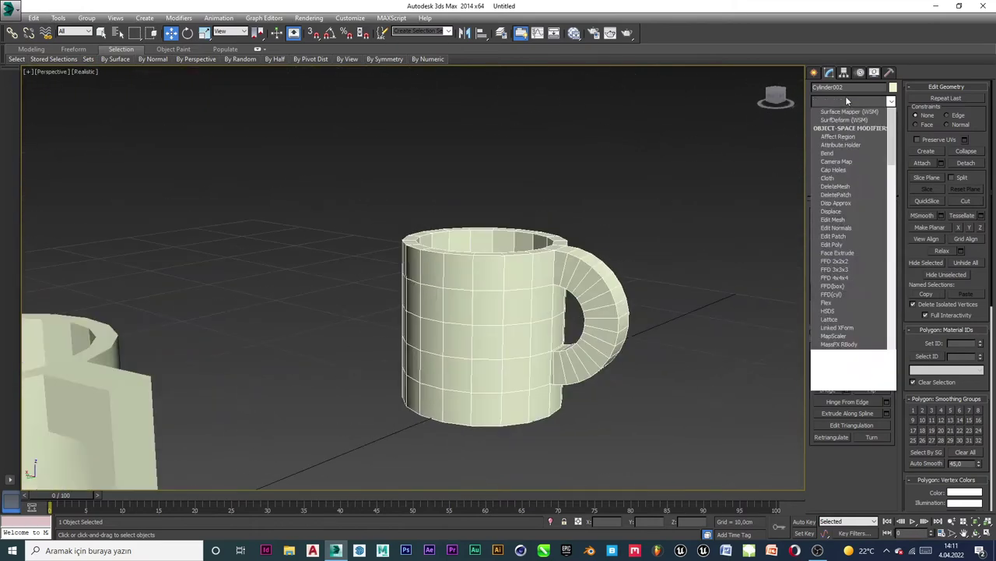
pyautogui.click(847, 98)
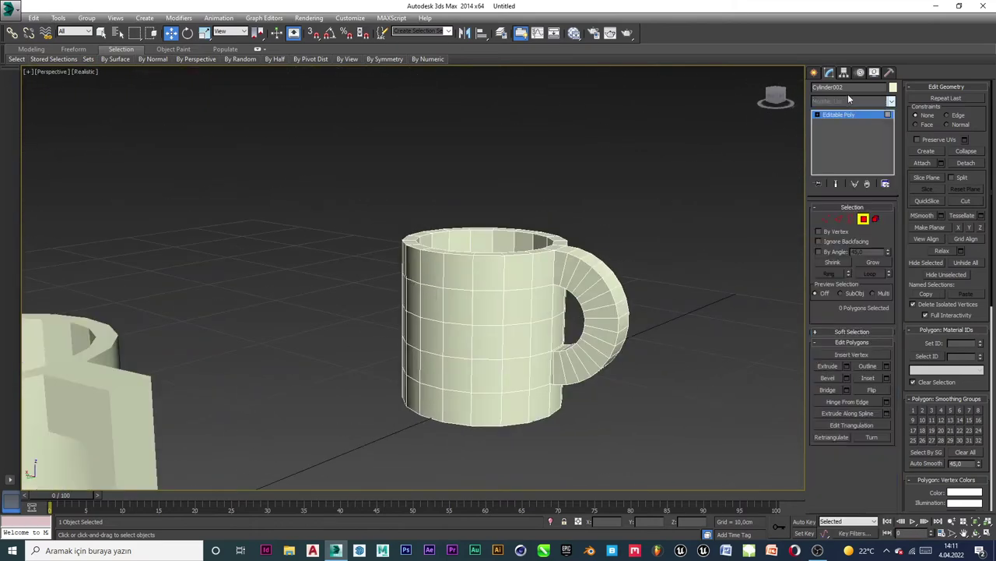
pyautogui.click(863, 218)
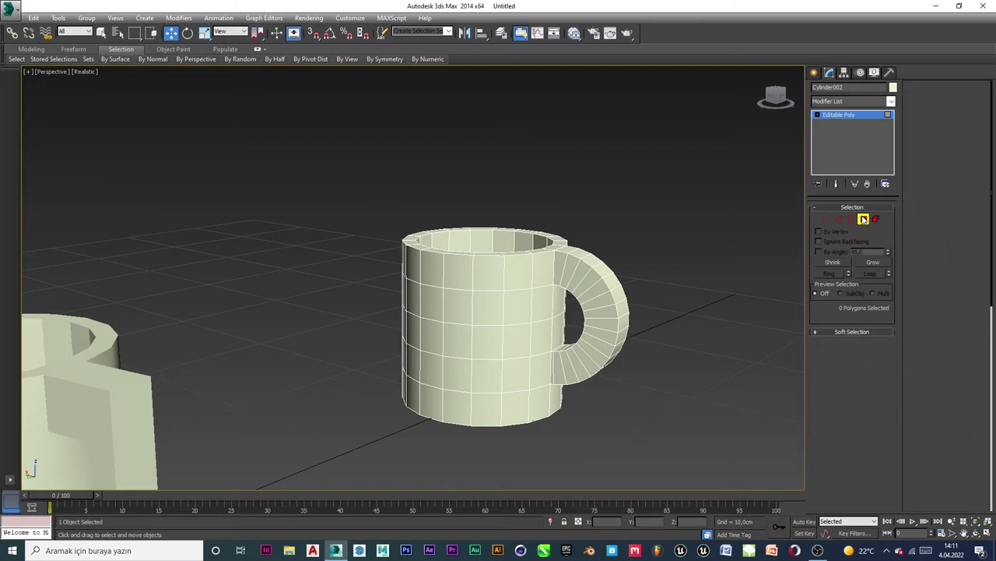
pyautogui.click(848, 103)
pyautogui.write('tu')
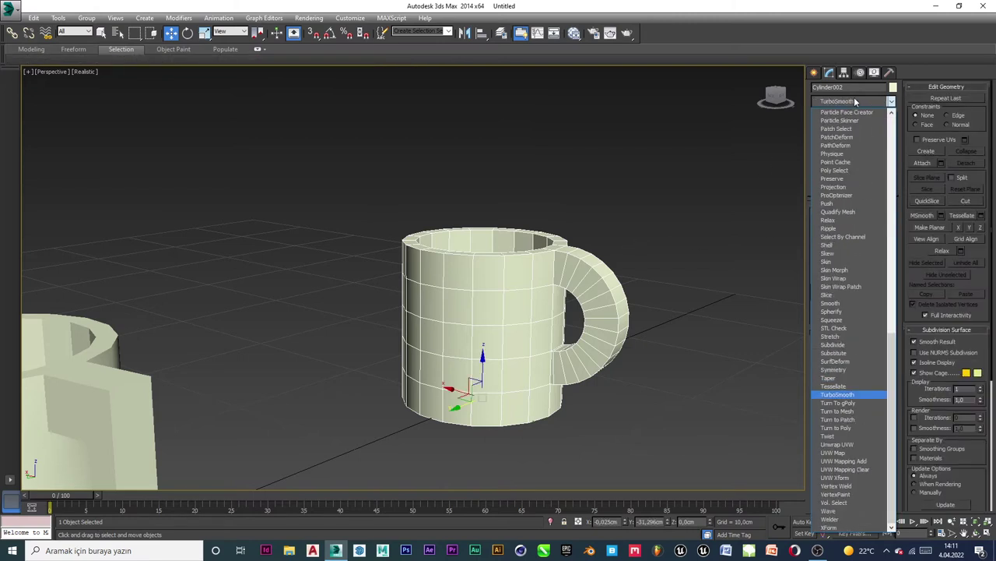
pyautogui.press('Return')
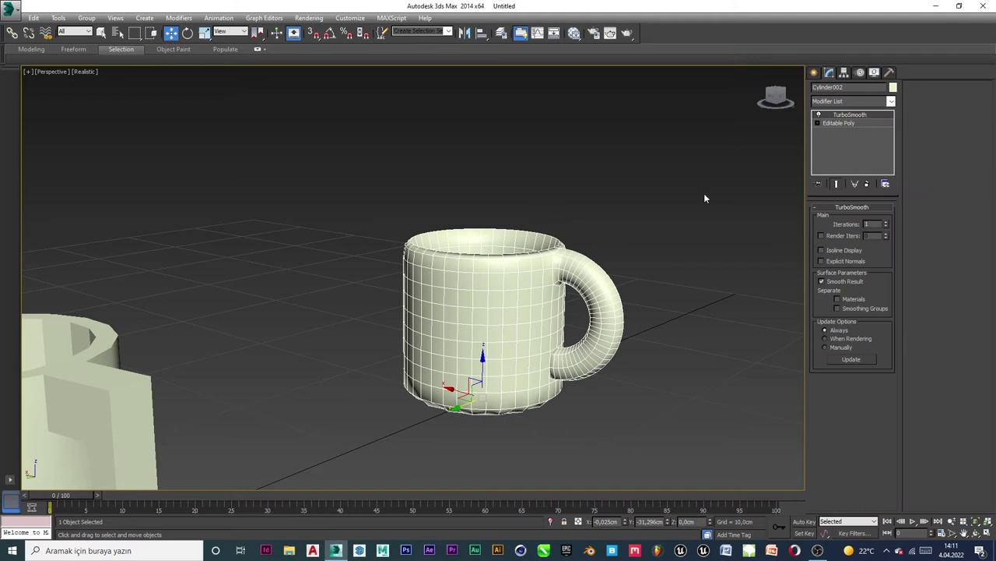
# Check the smoothed handle joints and set the copied cup's TurboSmooth iterations to 2.
pyautogui.click(705, 197)
pyautogui.scroll(4, 573, 311)
pyautogui.scroll(-1, 576, 386)
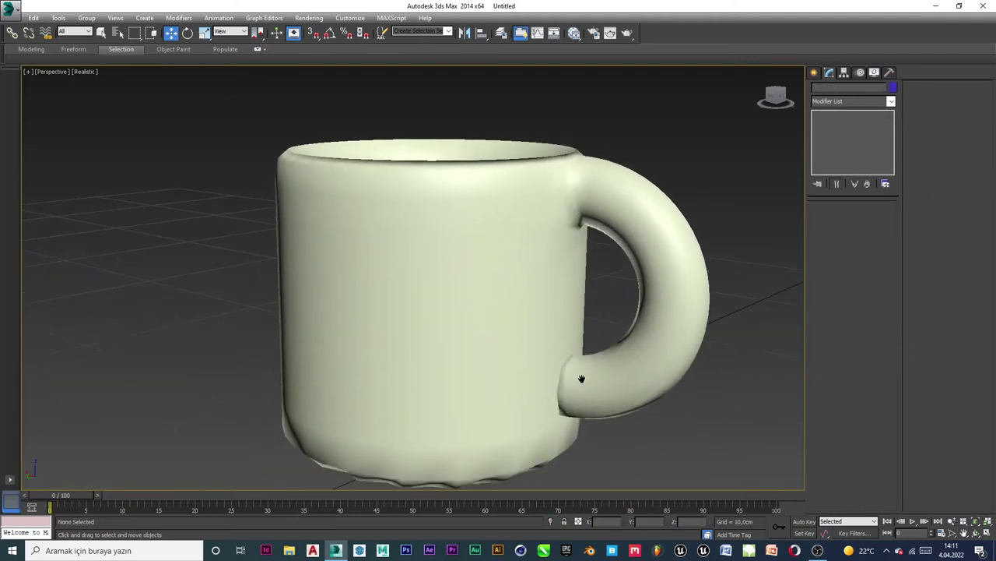
pyautogui.scroll(3, 573, 389)
pyautogui.scroll(-3, 566, 383)
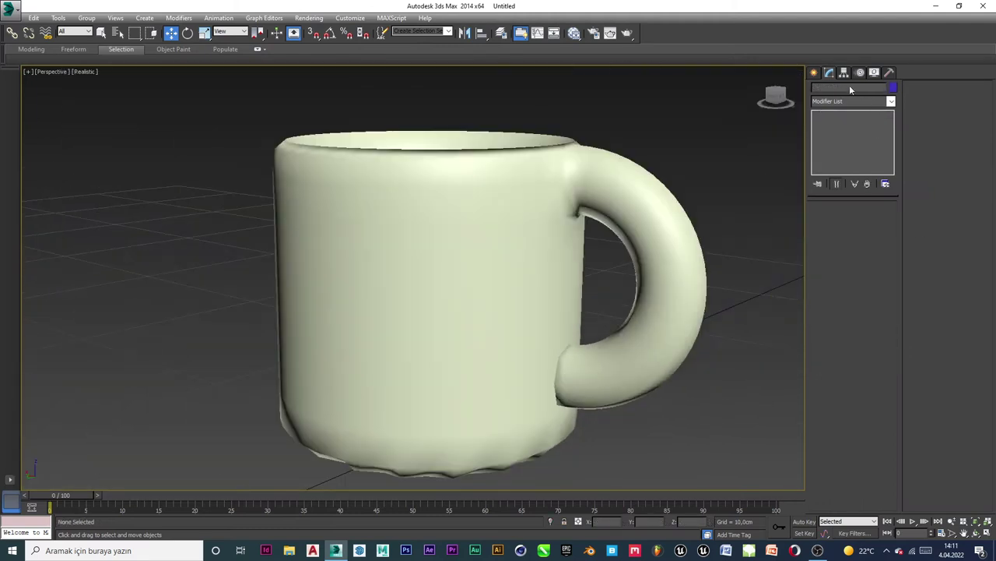
pyautogui.click(815, 73)
pyautogui.click(668, 193)
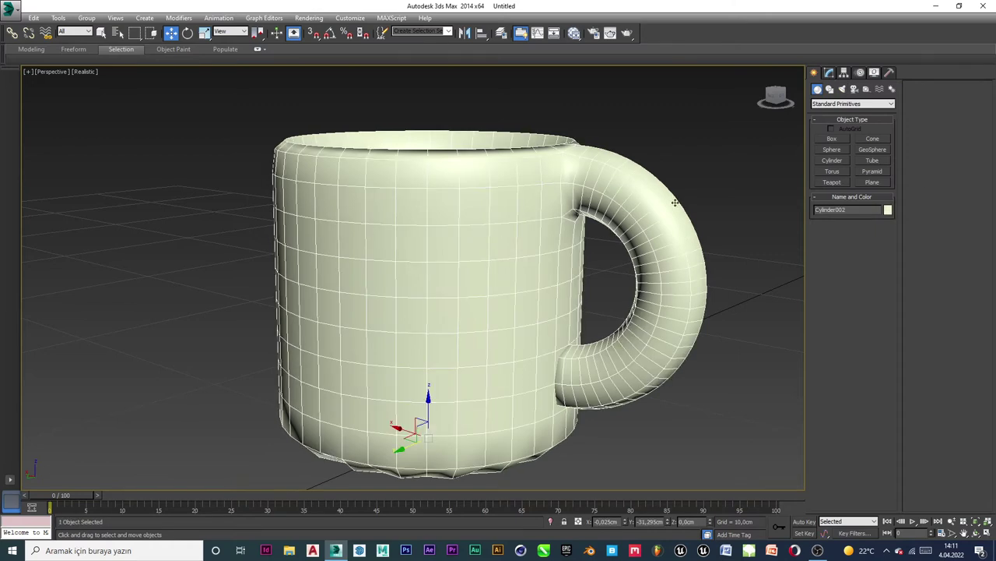
pyautogui.click(829, 73)
pyautogui.click(886, 223)
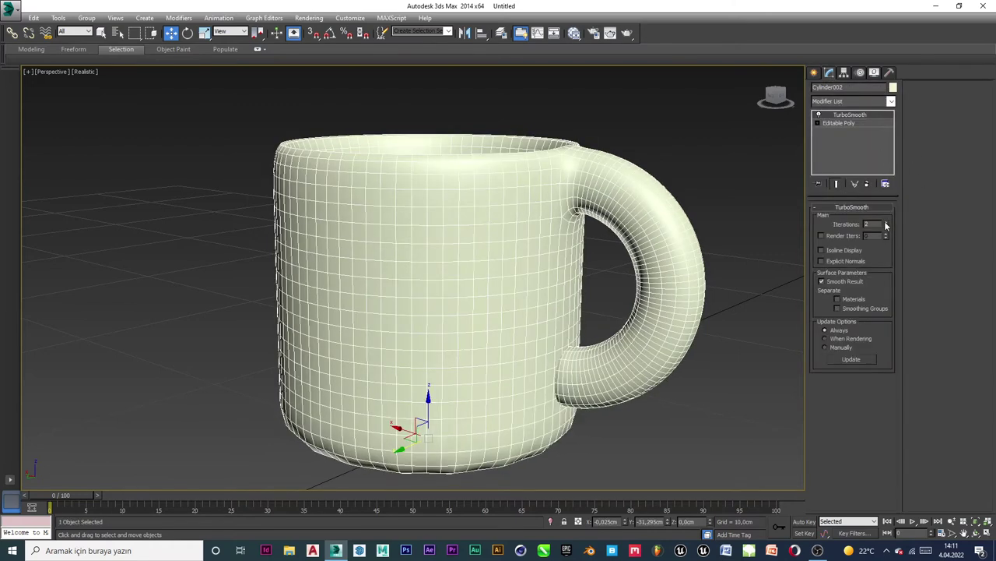
# Examine the smoothed cup's handle joints, rim, interior and underside from several angles.
pyautogui.click(731, 363)
pyautogui.scroll(10, 601, 360)
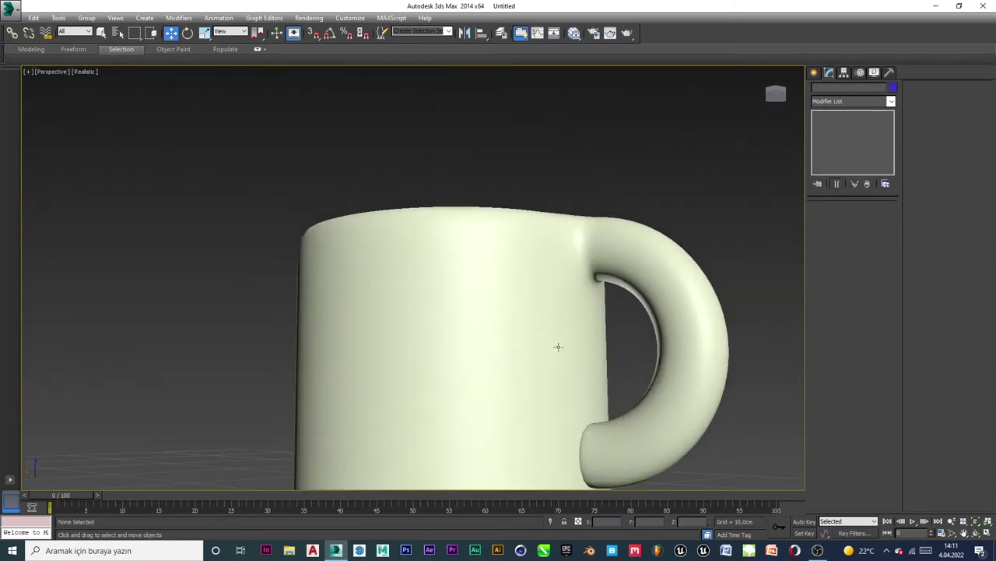
pyautogui.scroll(3, 578, 378)
pyautogui.scroll(-10, 585, 378)
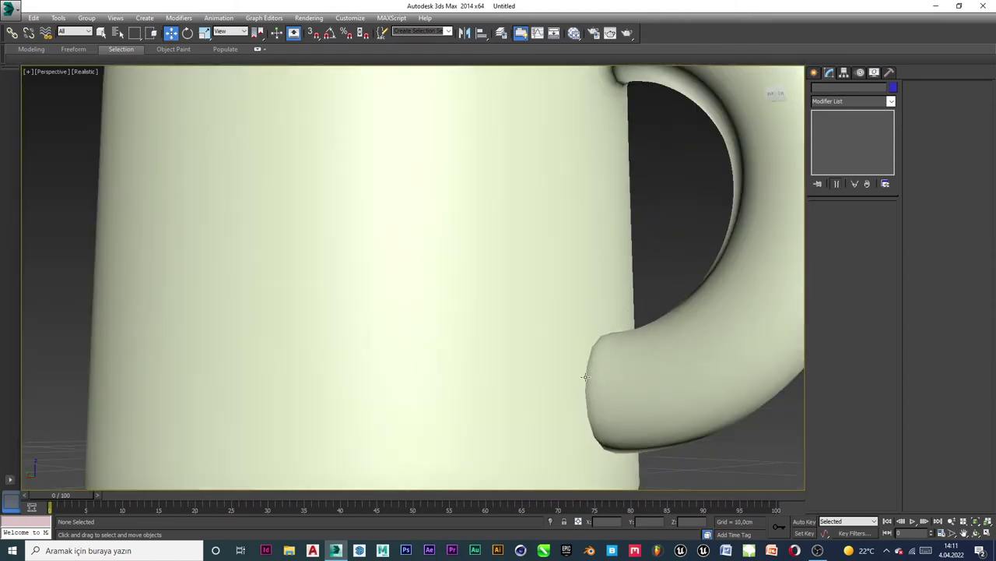
pyautogui.keyDown('alt'); pyautogui.moveTo(554, 294); pyautogui.dragTo(483, 315, button='middle'); pyautogui.keyUp('alt')
pyautogui.click(483, 315)
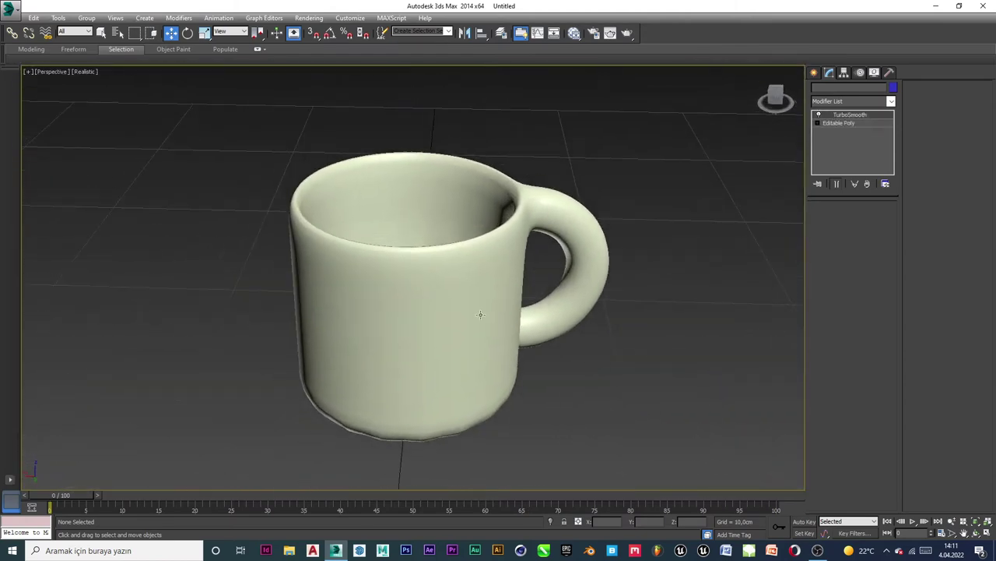
pyautogui.keyDown('alt'); pyautogui.moveTo(465, 212); pyautogui.dragTo(512, 125, button='middle'); pyautogui.keyUp('alt')
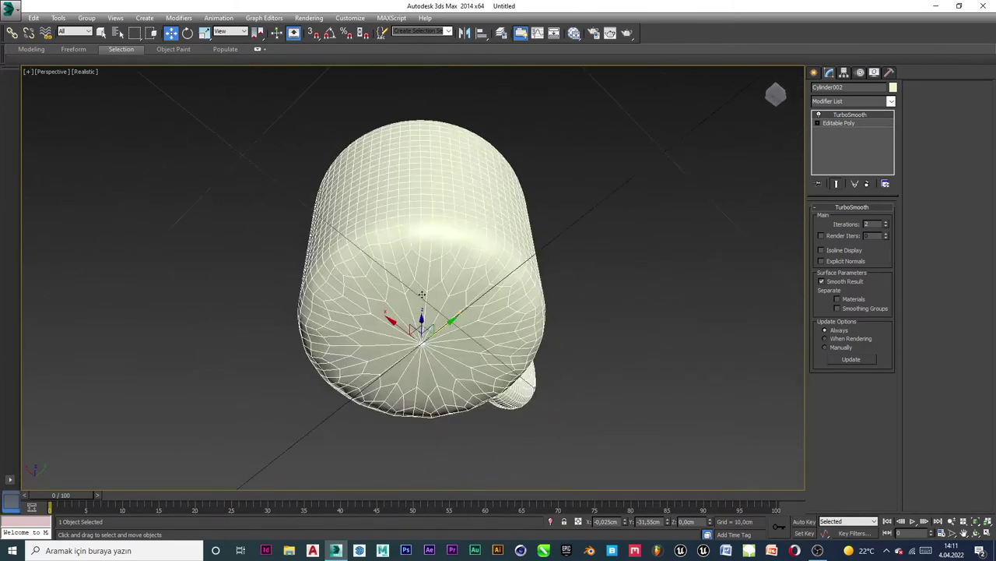
pyautogui.scroll(4, 423, 294)
pyautogui.scroll(-6, 432, 340)
pyautogui.keyDown('alt'); pyautogui.moveTo(460, 236); pyautogui.dragTo(553, 372, button='middle'); pyautogui.keyUp('alt')
pyautogui.scroll(3, 457, 351)
pyautogui.scroll(-4, 440, 356)
pyautogui.scroll(-6, 552, 371)
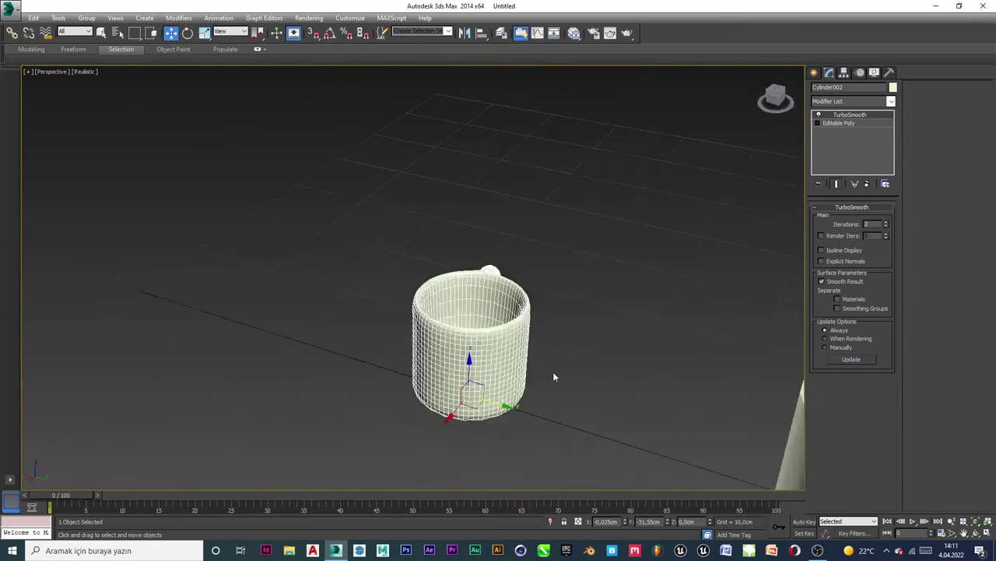
pyautogui.scroll(6, 499, 323)
pyautogui.click(634, 300)
pyautogui.scroll(4, 498, 258)
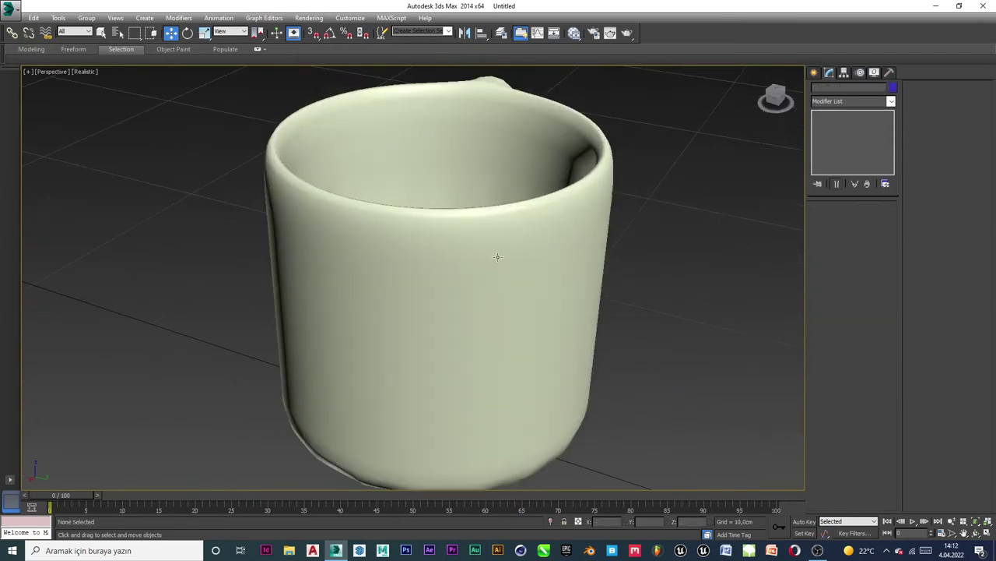
# At the copied cup's Editable Poly level, inset the underside polygon repeatedly by 0,8 cm until concentric rings reach the centre.
pyautogui.scroll(-3, 495, 268)
pyautogui.moveTo(491, 286)
pyautogui.keyDown('alt'); pyautogui.mouseDown(button='middle')
pyautogui.moveTo(496, 225)
pyautogui.moveTo(504, 298)
pyautogui.mouseUp(button='middle'); pyautogui.keyUp('alt')
pyautogui.moveTo(495, 335); pyautogui.dragTo(537, 149, button='middle')
pyautogui.click(481, 317)
pyautogui.click(848, 122)
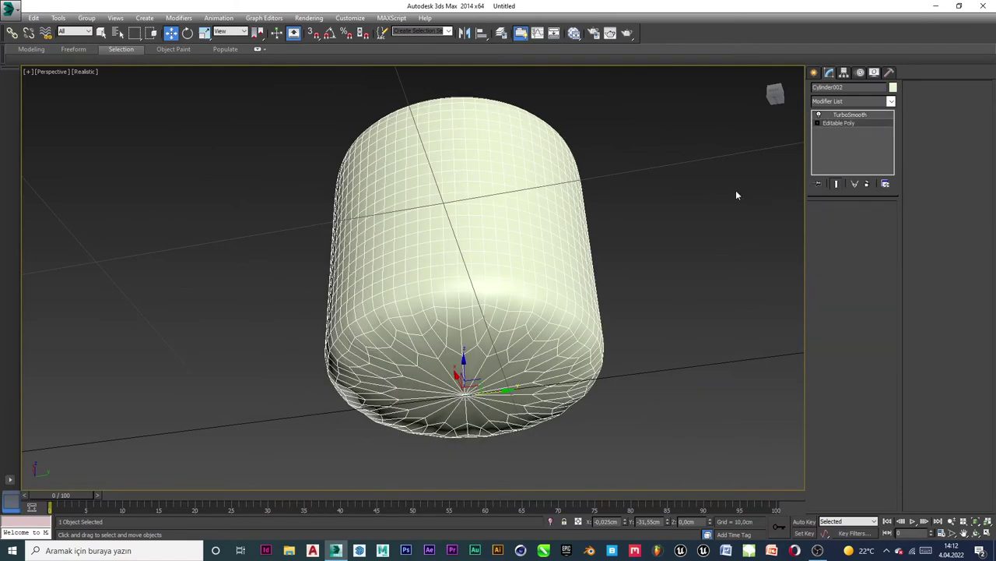
pyautogui.keyDown('alt'); pyautogui.moveTo(736, 194); pyautogui.dragTo(545, 289, button='middle'); pyautogui.keyUp('alt')
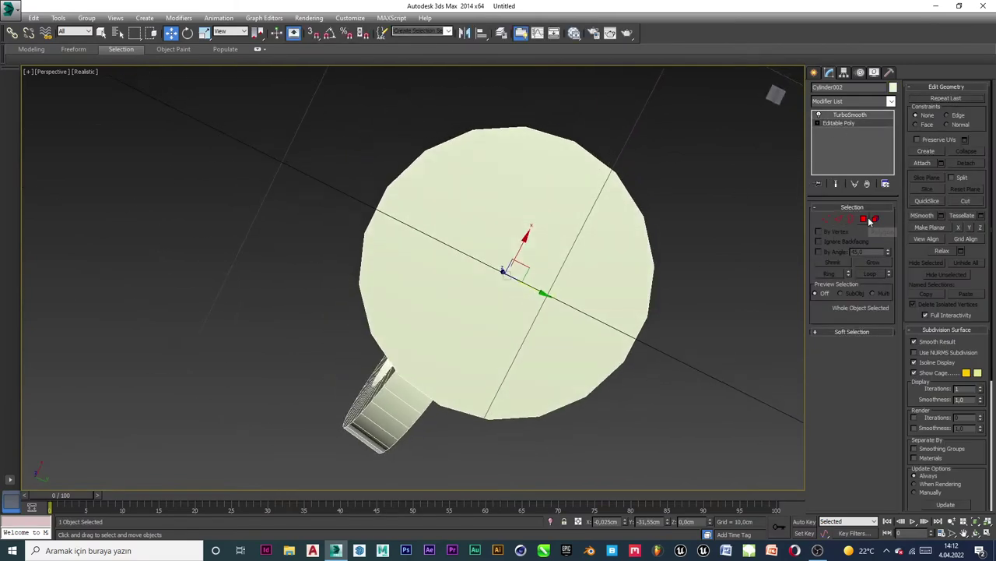
pyautogui.click(864, 218)
pyautogui.click(539, 241)
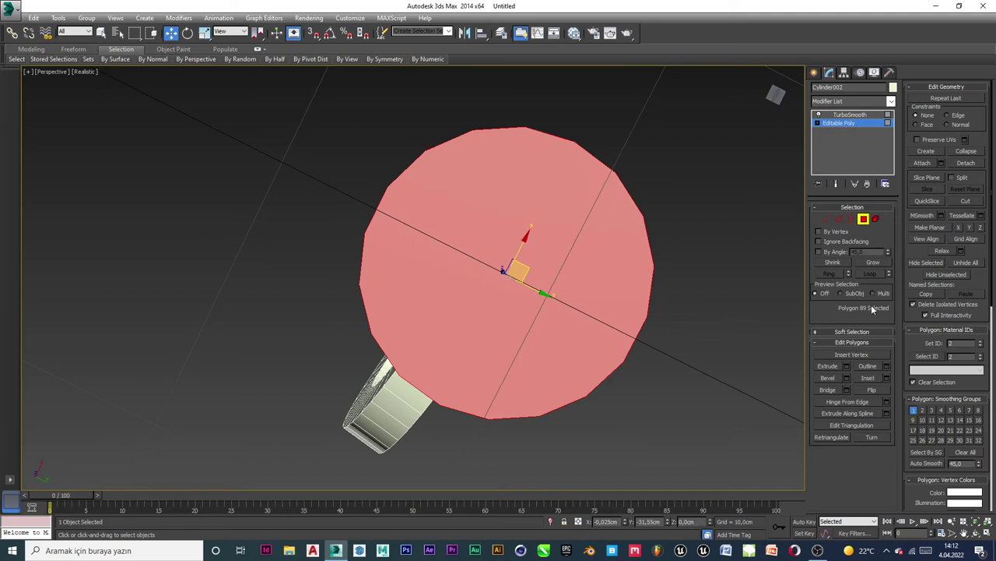
pyautogui.click(886, 378)
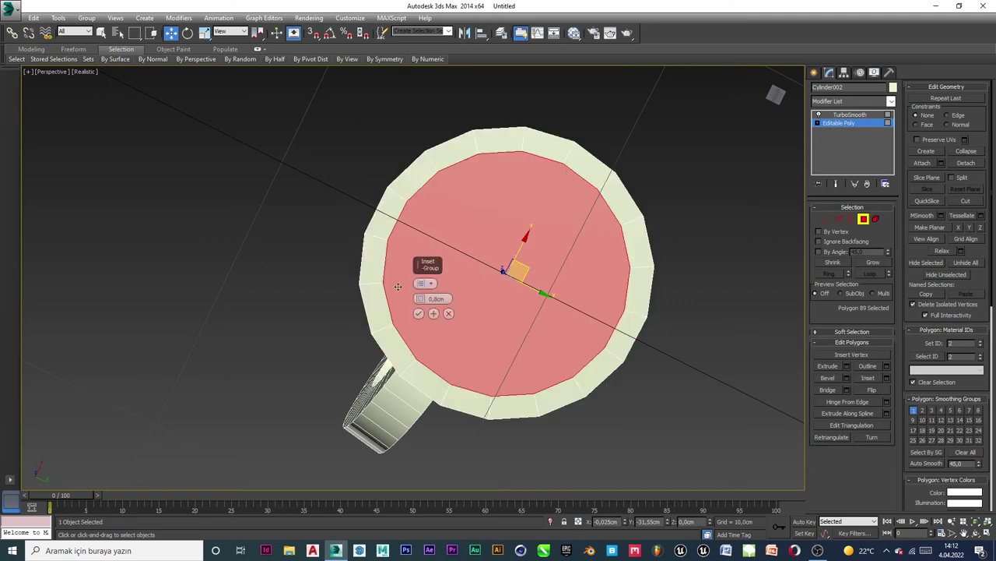
pyautogui.click(434, 313)
pyautogui.click(434, 313)
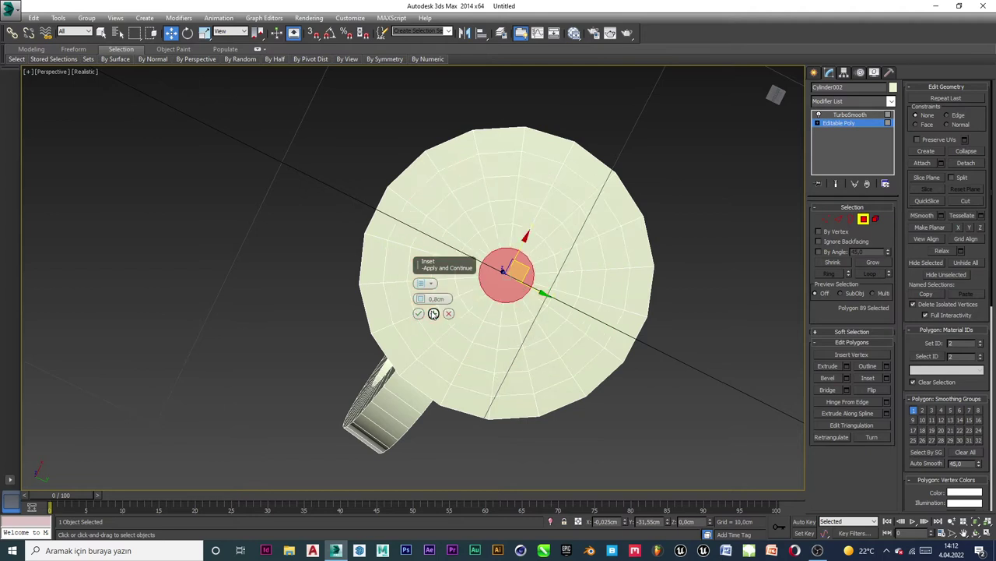
pyautogui.click(434, 313)
pyautogui.click(418, 313)
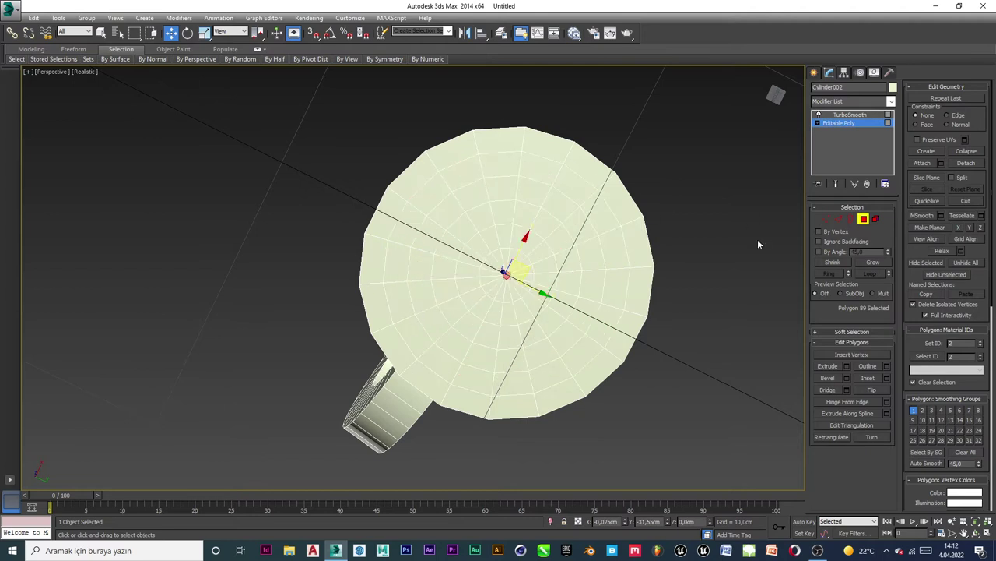
# Return to the TurboSmooth level and inspect the cup's inner floor.
pyautogui.click(665, 214)
pyautogui.click(846, 125)
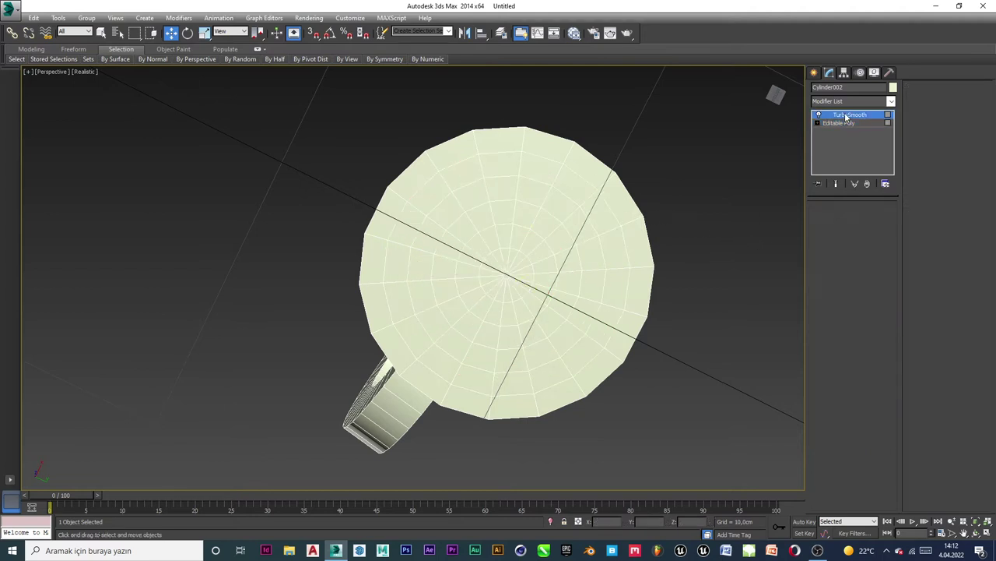
pyautogui.click(661, 250)
pyautogui.keyDown('alt'); pyautogui.moveTo(574, 216); pyautogui.dragTo(518, 291, button='middle'); pyautogui.keyUp('alt')
pyautogui.click(518, 291)
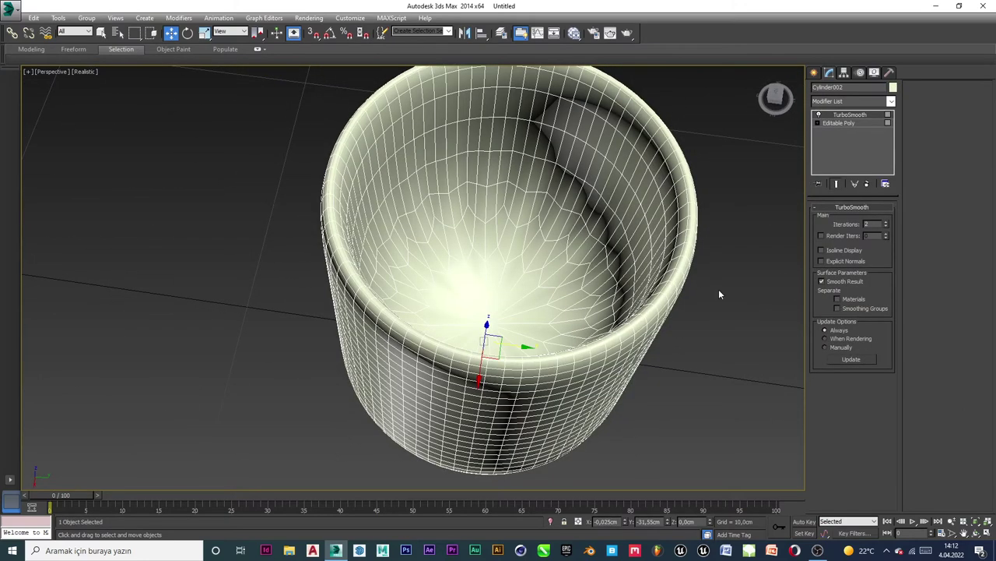
# Inset the cup's inner floor polygon repeatedly by 0,8 cm until concentric rings reach the centre.
pyautogui.click(846, 123)
pyautogui.press('4')
pyautogui.scroll(4, 530, 280)
pyautogui.click(518, 285)
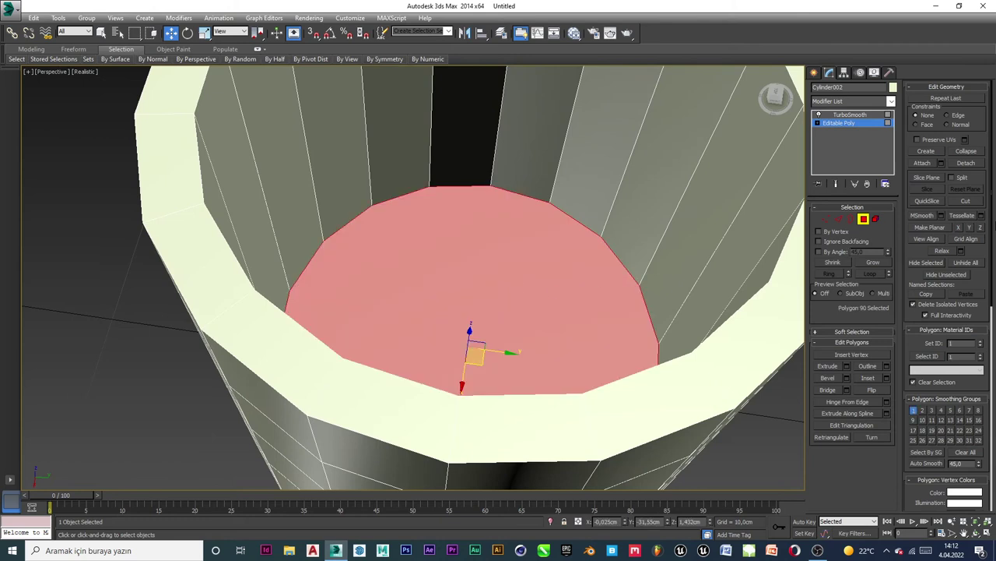
pyautogui.click(886, 377)
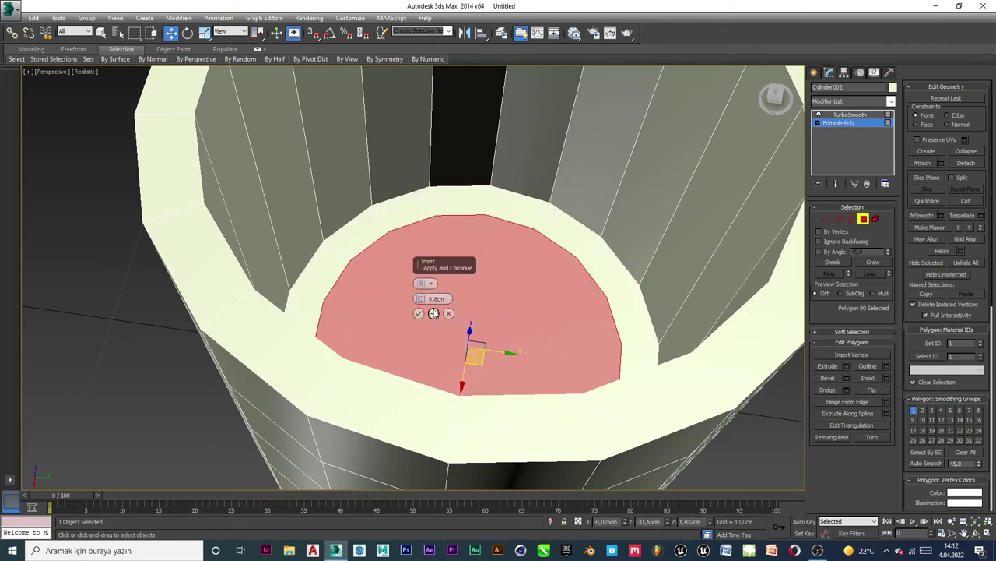
pyautogui.click(434, 313)
pyautogui.click(418, 313)
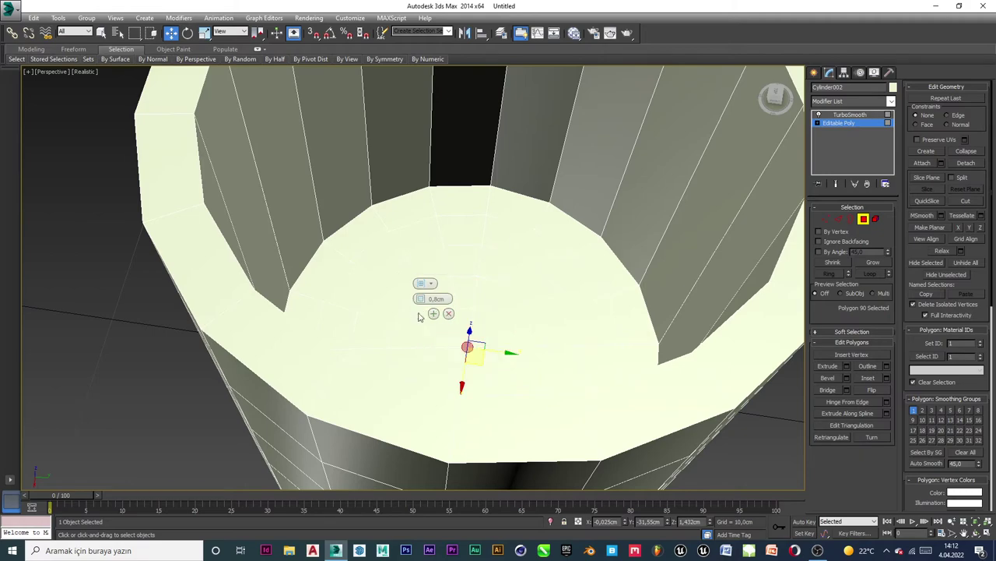
# Deselect the floor polygon, return to the TurboSmooth level and examine the smoothed cup with and without its wireframe.
pyautogui.scroll(-5, 498, 311)
pyautogui.moveTo(502, 285); pyautogui.dragTo(440, 265, button='middle')
pyautogui.click(587, 344)
pyautogui.keyDown('alt'); pyautogui.moveTo(494, 347); pyautogui.dragTo(666, 312, button='middle'); pyautogui.keyUp('alt')
pyautogui.click(872, 116)
pyautogui.click(663, 251)
pyautogui.click(528, 297)
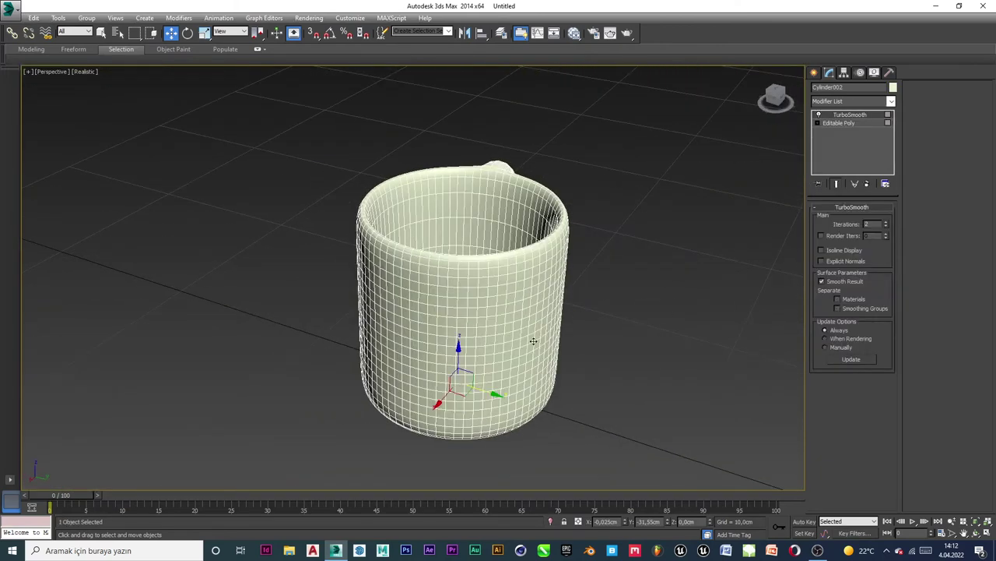
pyautogui.moveTo(534, 341); pyautogui.dragTo(559, 350, button='middle')
pyautogui.click(662, 302)
pyautogui.click(535, 291)
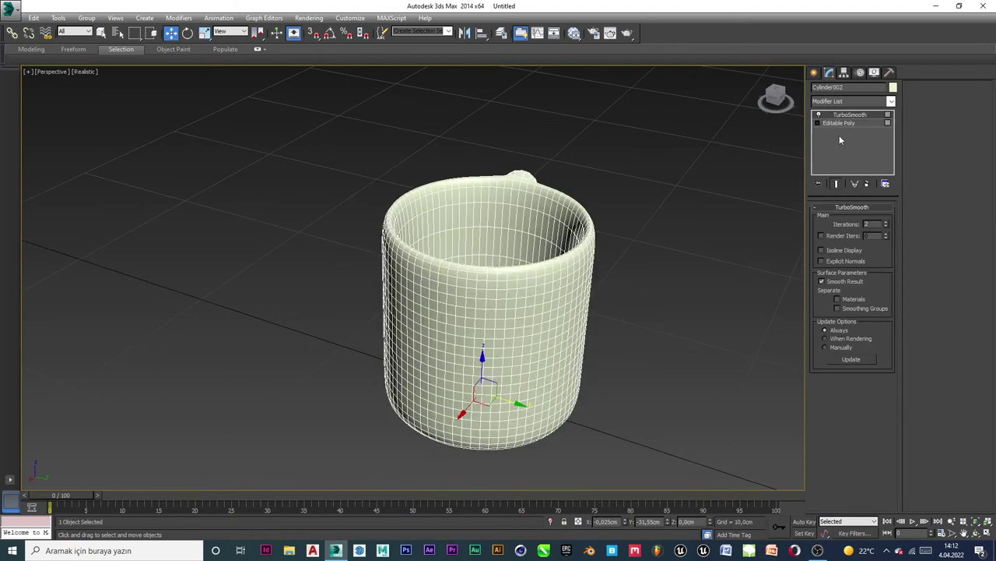
# At the Editable Poly's edge level, select the whole ring of short edges running across the cup's rim.
pyautogui.click(845, 126)
pyautogui.keyDown('alt'); pyautogui.moveTo(545, 225); pyautogui.dragTo(576, 268, button='middle'); pyautogui.keyUp('alt')
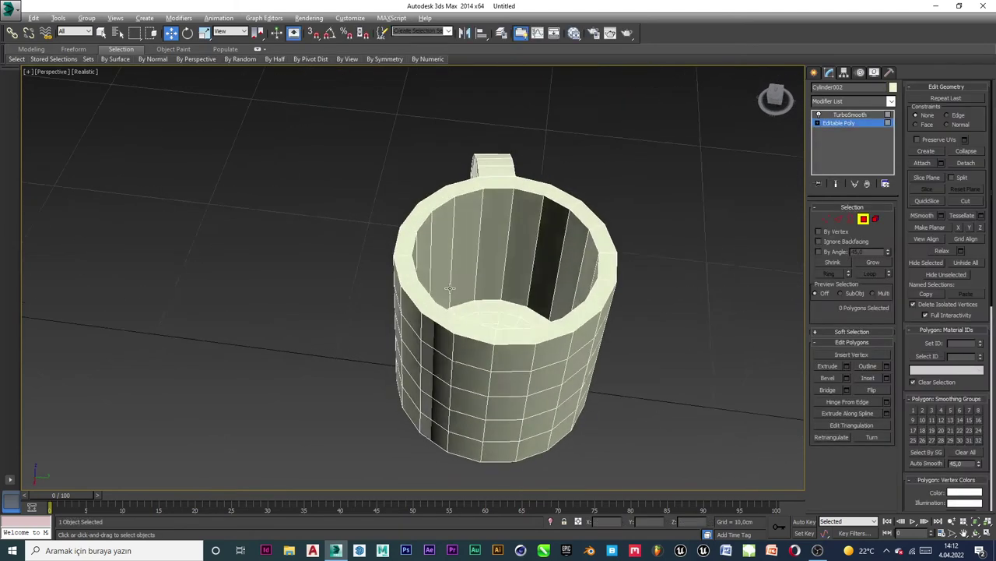
pyautogui.scroll(5, 578, 271)
pyautogui.scroll(-10, 285, 303)
pyautogui.keyDown('alt'); pyautogui.moveTo(285, 302); pyautogui.dragTo(499, 278, button='middle'); pyautogui.keyUp('alt')
pyautogui.scroll(5, 454, 276)
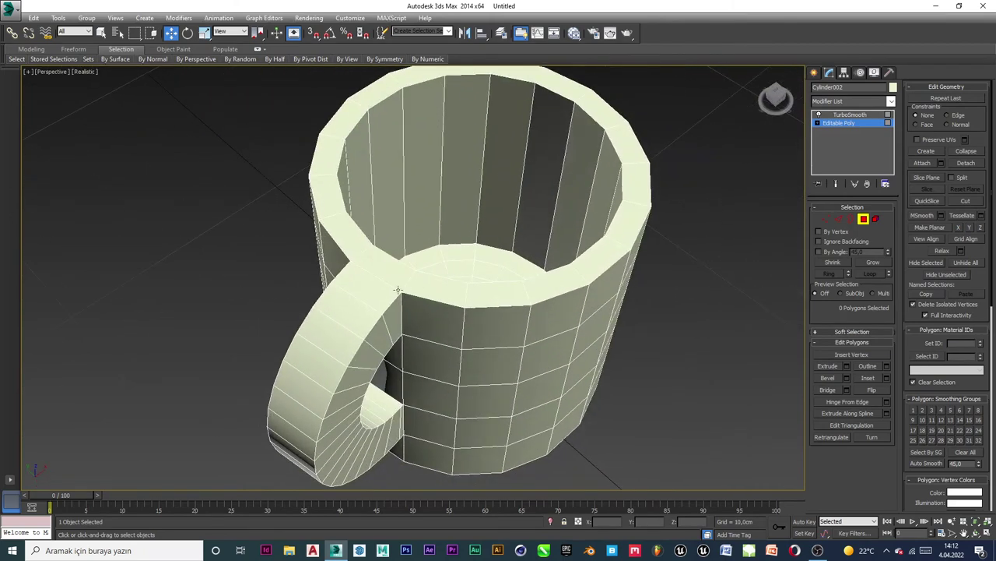
pyautogui.scroll(3, 397, 290)
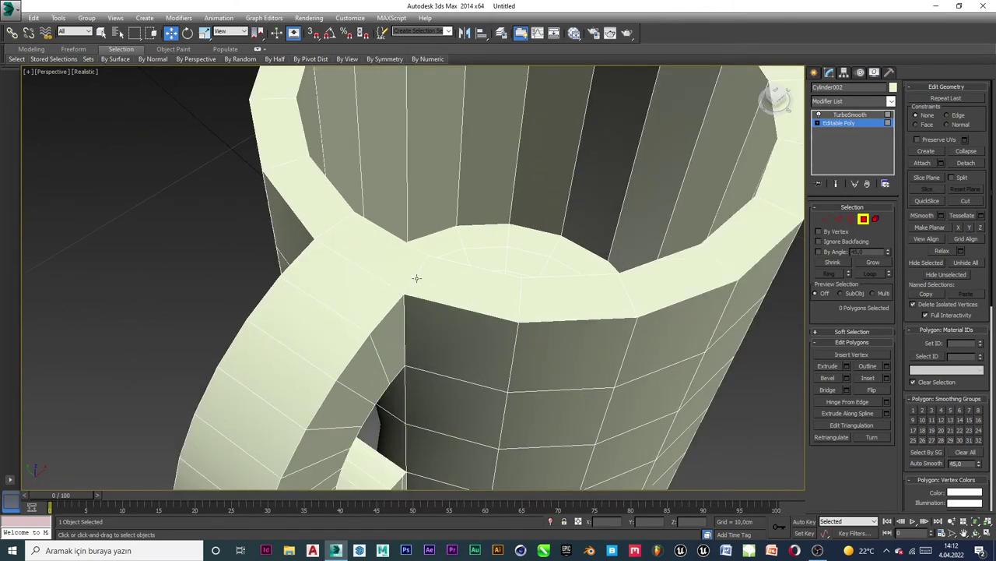
pyautogui.click(838, 219)
pyautogui.click(426, 265)
pyautogui.scroll(-6, 427, 265)
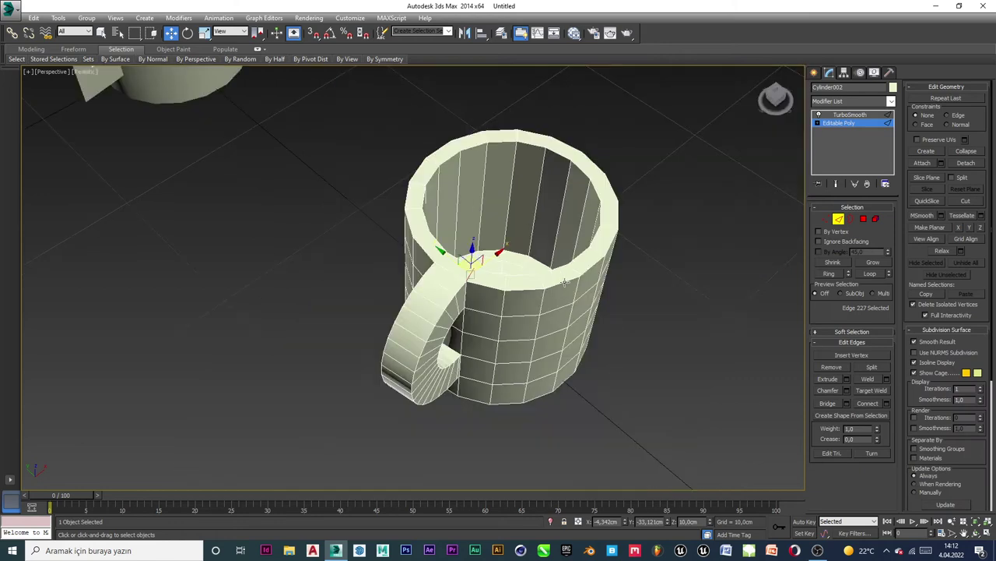
pyautogui.click(829, 273)
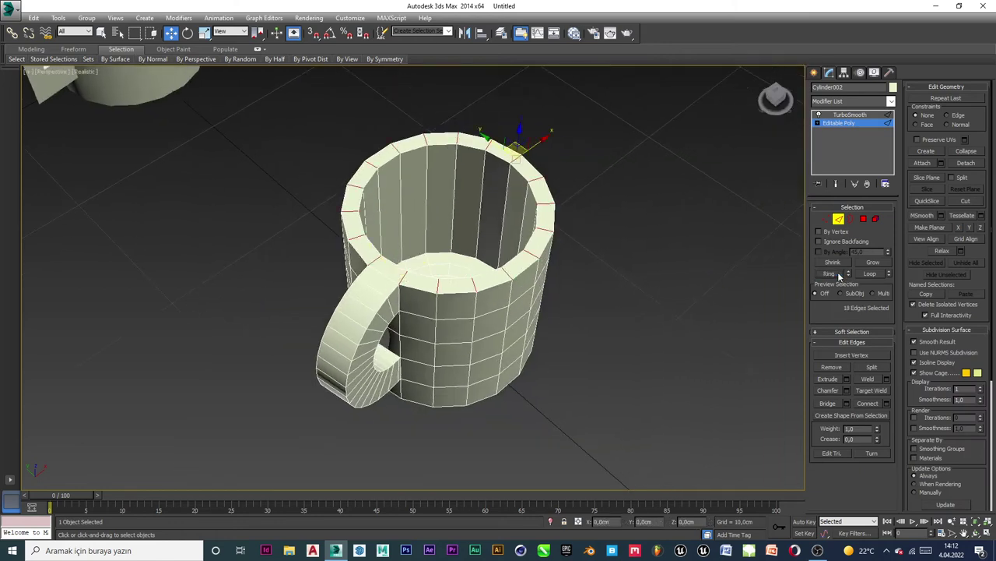
# Try connecting the rim edges with a single edge loop, and undo it.
pyautogui.scroll(2, 467, 280)
pyautogui.keyDown('alt'); pyautogui.moveTo(467, 280); pyautogui.dragTo(484, 283, button='middle'); pyautogui.keyUp('alt')
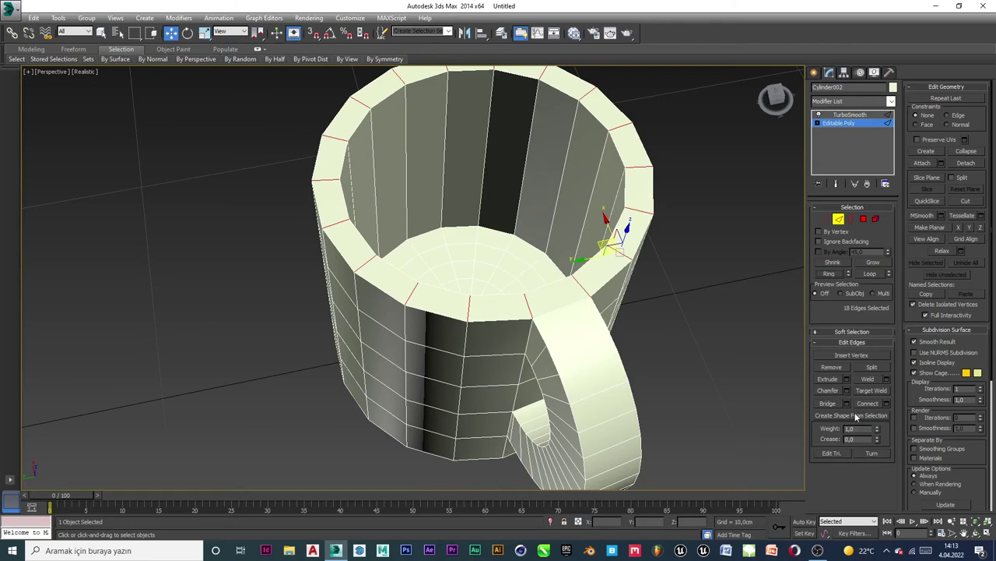
pyautogui.click(875, 404)
pyautogui.scroll(3, 490, 292)
pyautogui.moveTo(485, 305)
pyautogui.keyDown('alt'); pyautogui.mouseDown(button='middle')
pyautogui.moveTo(545, 294)
pyautogui.moveTo(447, 269)
pyautogui.moveTo(493, 287)
pyautogui.mouseUp(button='middle'); pyautogui.keyUp('alt')
pyautogui.scroll(-3, 545, 294)
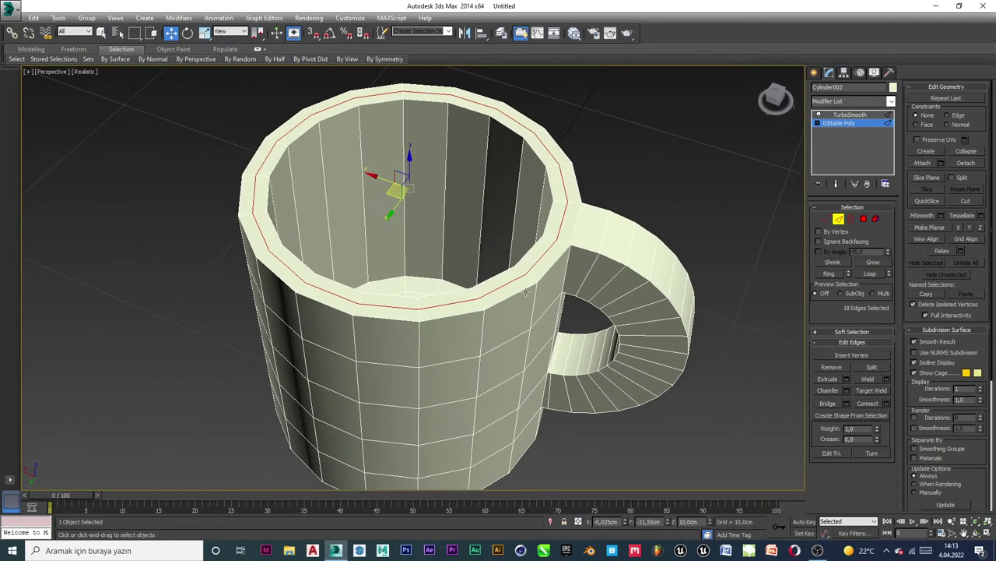
pyautogui.scroll(-3, 527, 292)
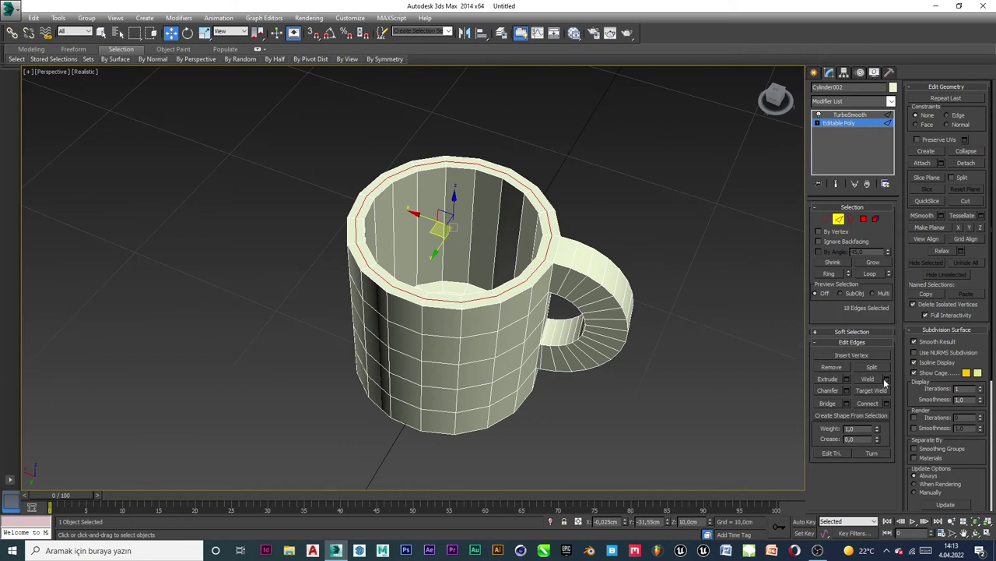
pyautogui.hotkey('ctrl', 'z')
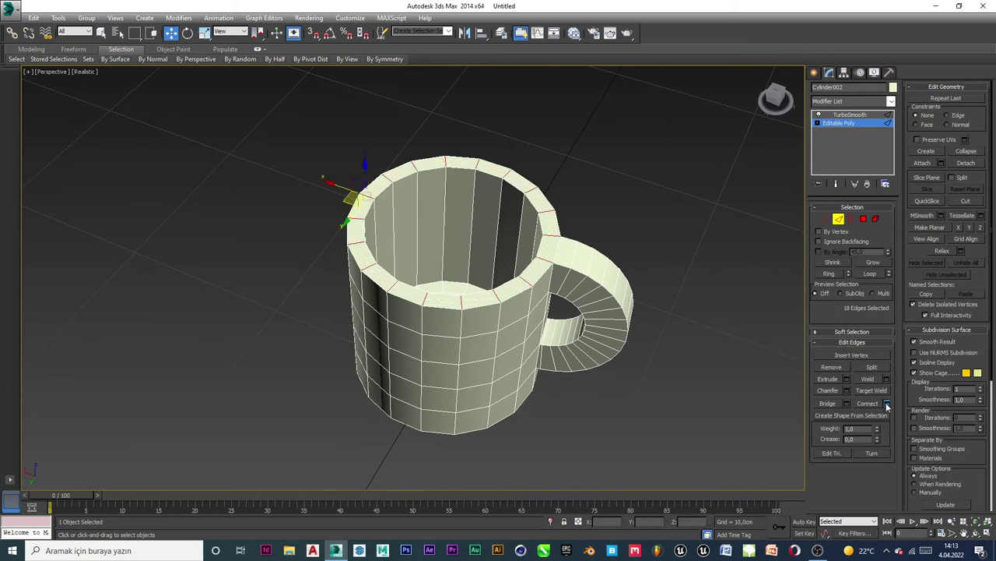
# Connect the rim edges with 2 segments, using Pinch to spread the loops towards the inner and outer rim borders.
pyautogui.click(887, 404)
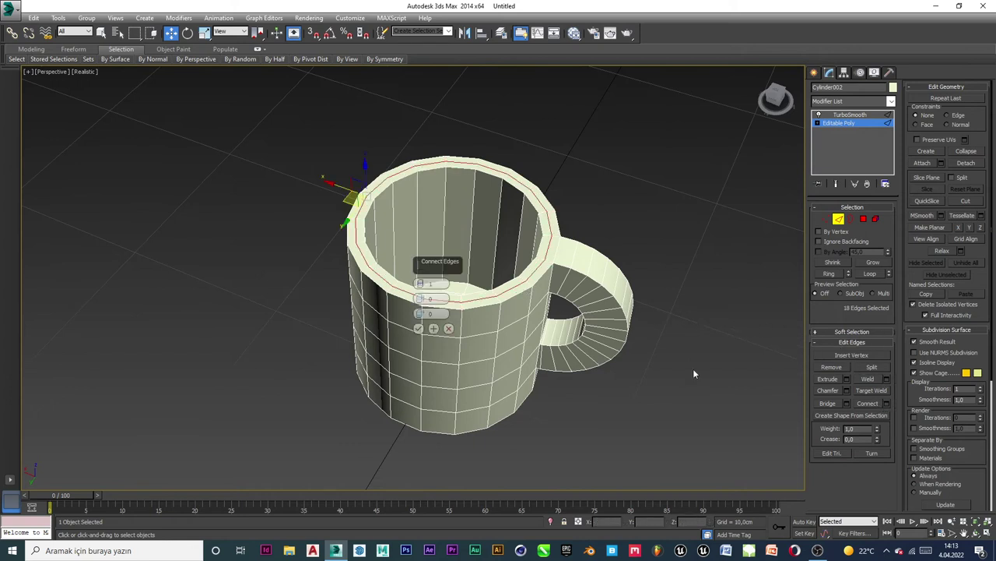
pyautogui.click(422, 282)
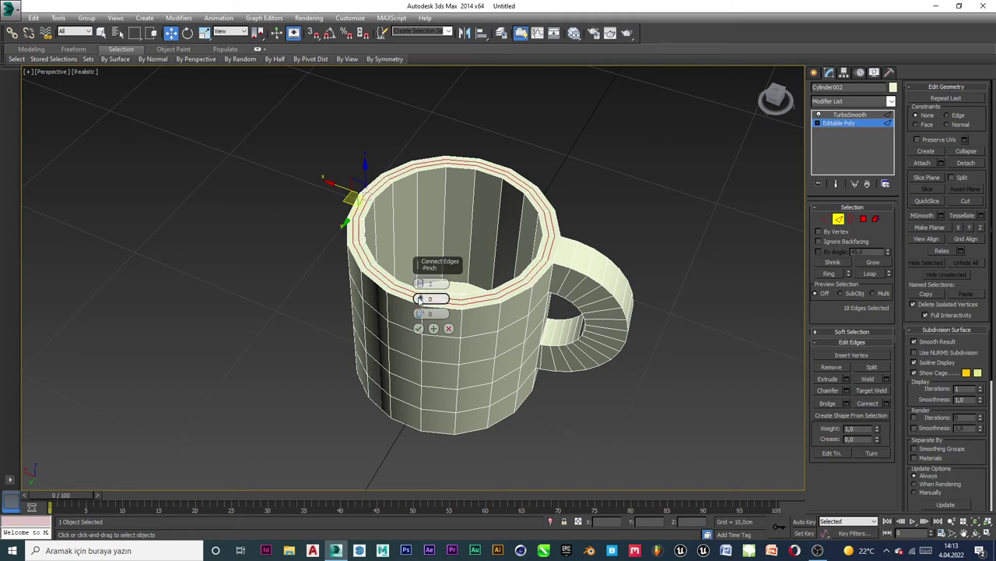
pyautogui.moveTo(421, 298); pyautogui.dragTo(429, 194)
pyautogui.scroll(3, 532, 249)
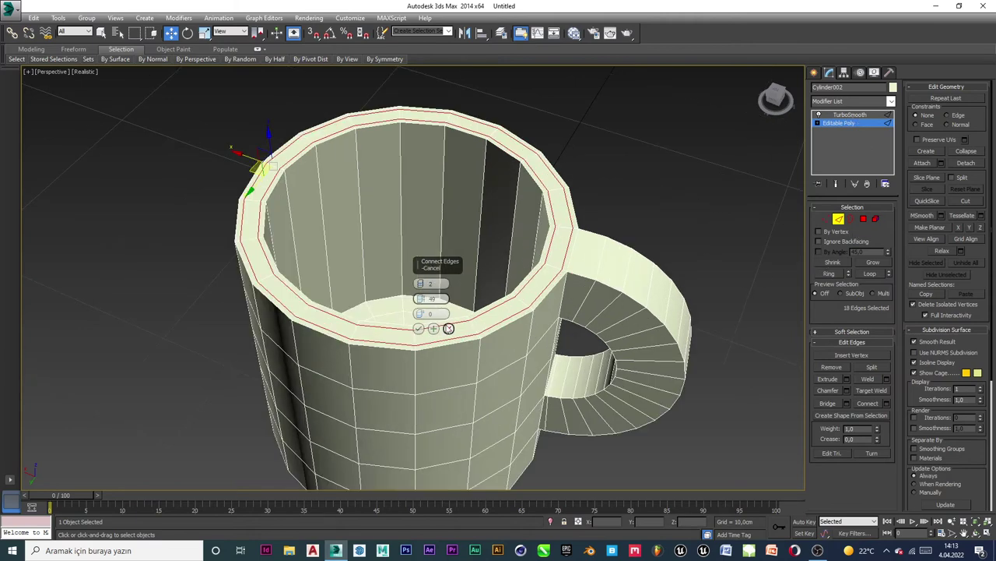
pyautogui.click(418, 328)
# Compare the rim's shape at the TurboSmooth level with its edge loops at the Editable Poly level.
pyautogui.click(868, 115)
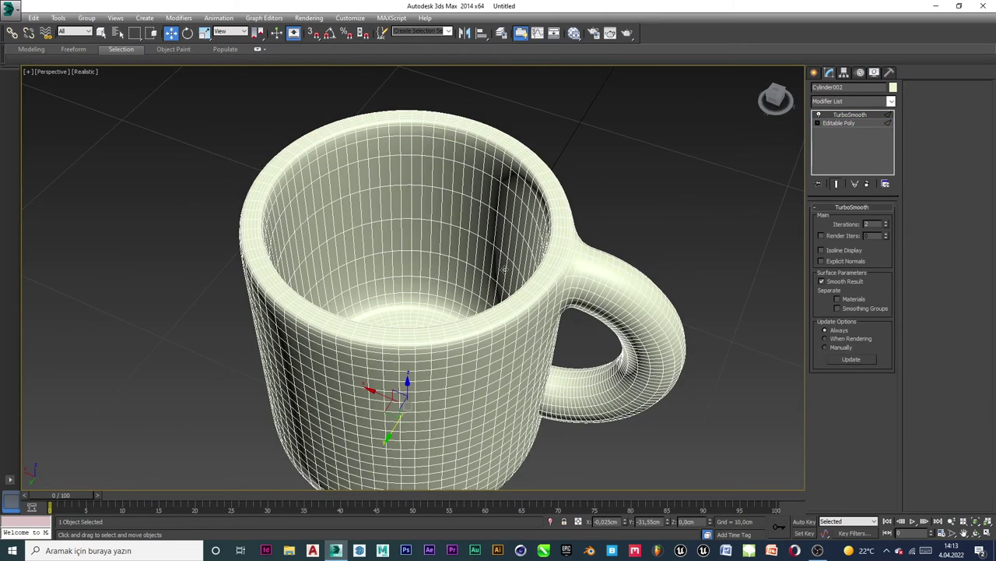
pyautogui.click(612, 202)
pyautogui.keyDown('alt'); pyautogui.moveTo(401, 263); pyautogui.dragTo(483, 245, button='middle'); pyautogui.keyUp('alt')
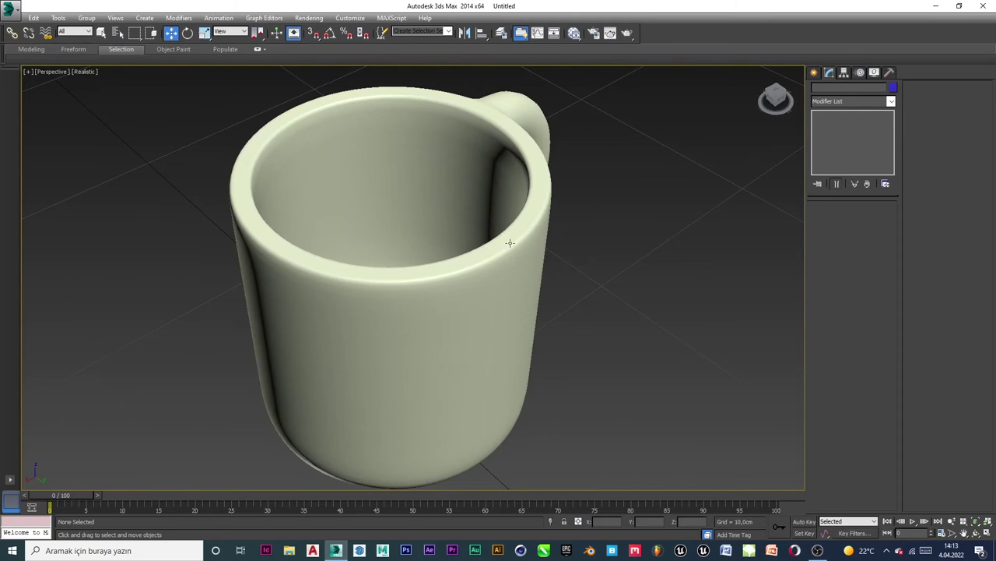
pyautogui.click(510, 243)
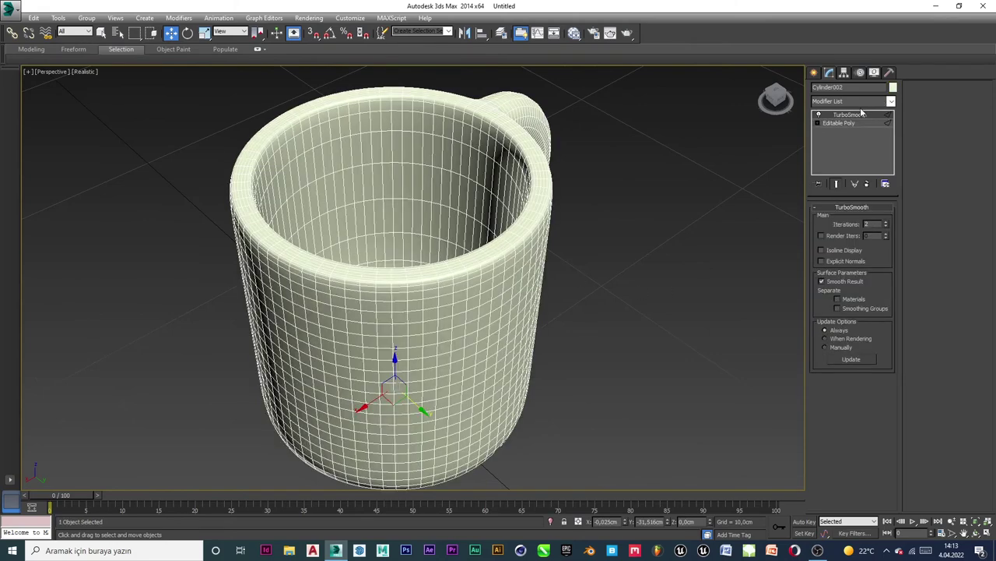
pyautogui.click(839, 123)
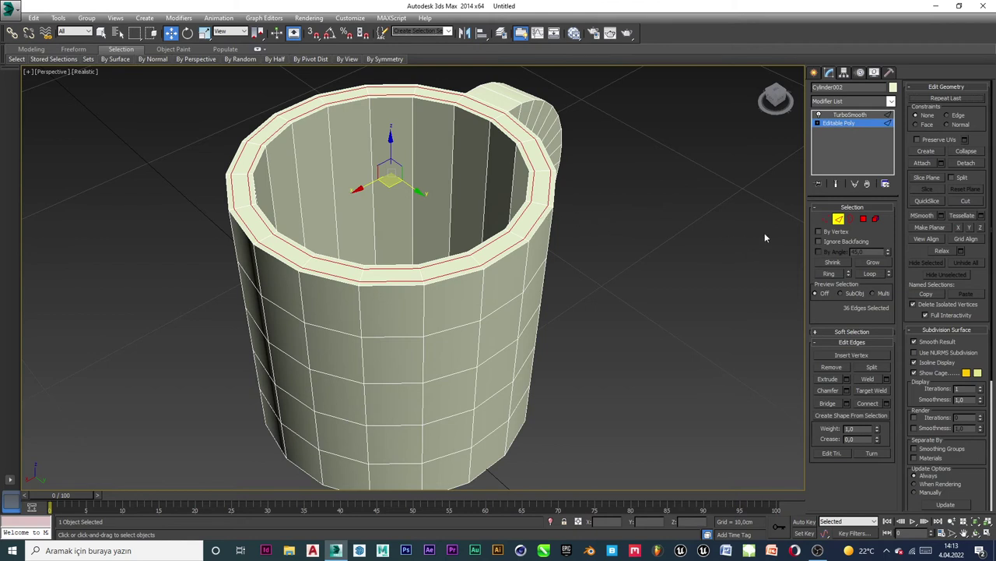
pyautogui.click(827, 219)
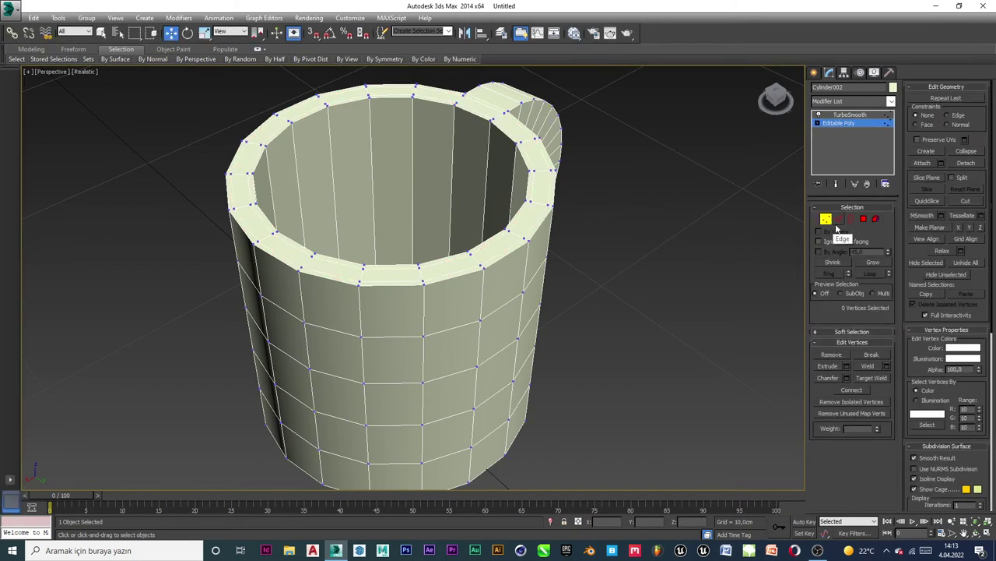
pyautogui.press('2')
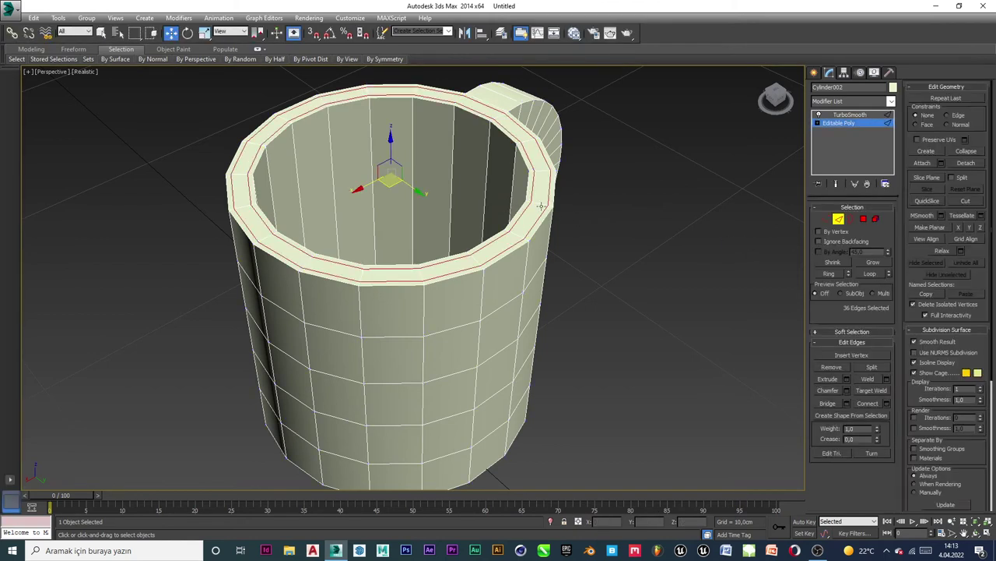
pyautogui.press('2')
pyautogui.click(580, 228)
pyautogui.click(532, 224)
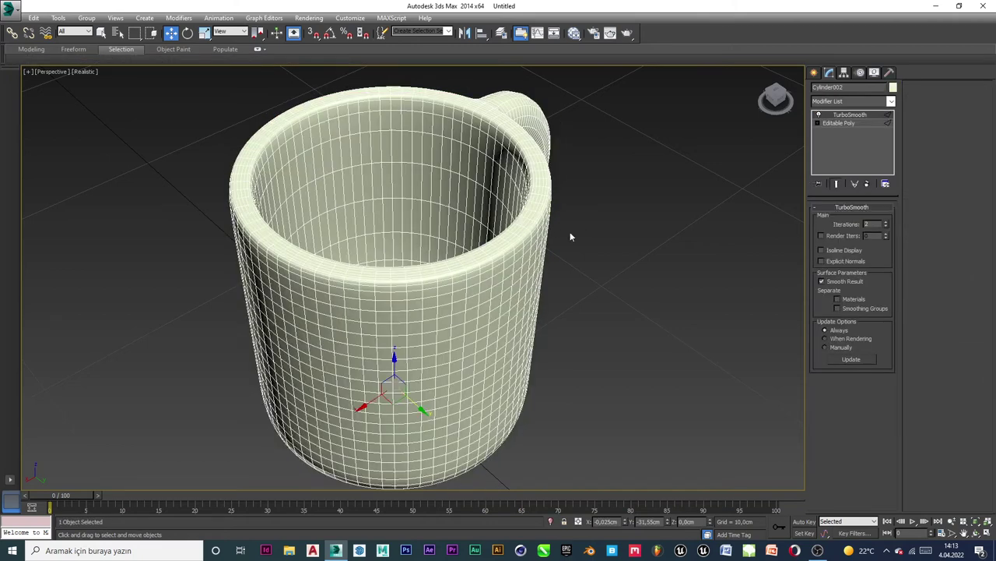
# Undo the two-segment rim connection and go back to the Editable Poly level with the rim's edge ring selected.
pyautogui.click(848, 123)
pyautogui.hotkey('ctrl', 'pageup')
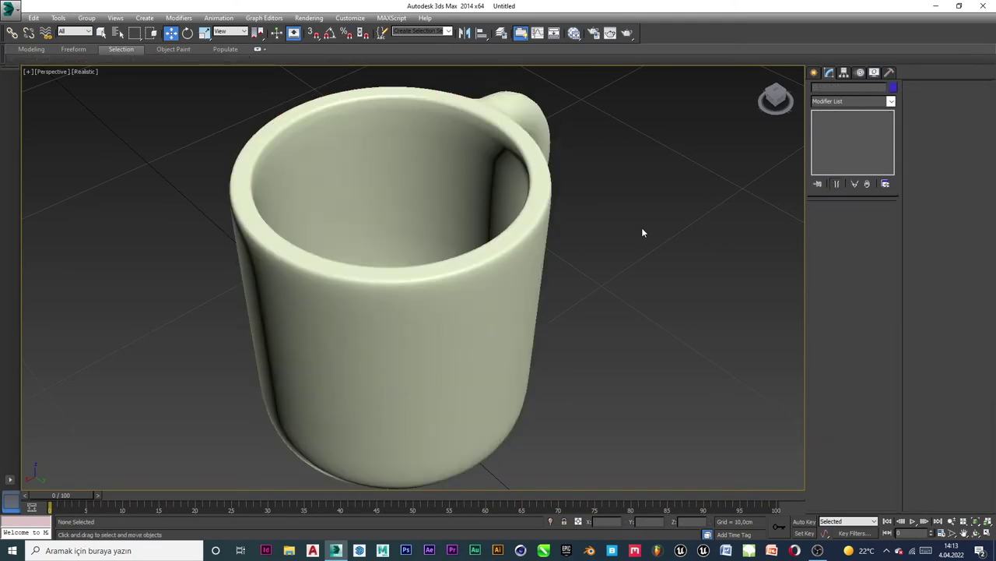
pyautogui.hotkey('ctrl', 'z')
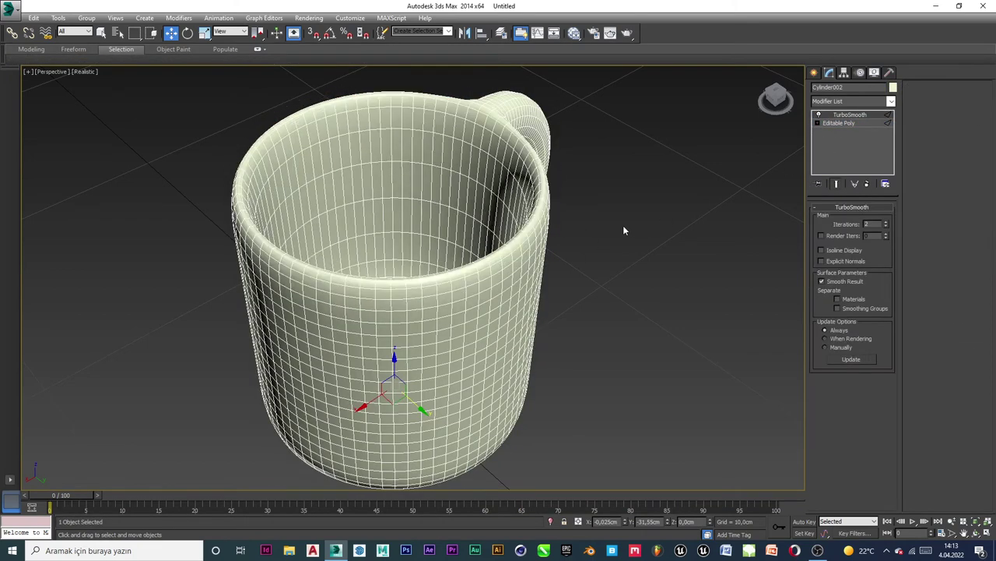
pyautogui.click(849, 123)
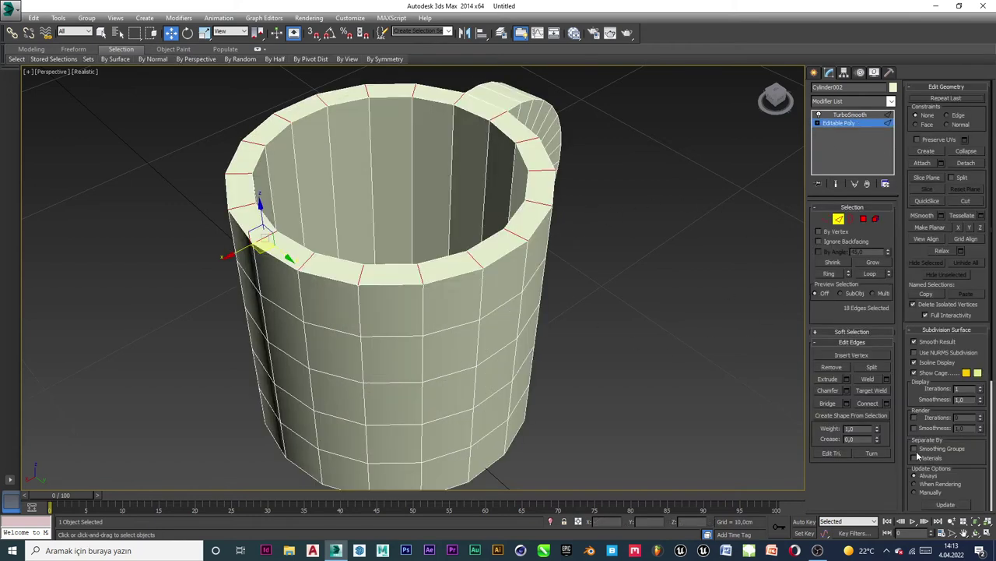
# Try connecting the rim's edge ring with the current two-segment Connect settings, and undo it.
pyautogui.click(868, 404)
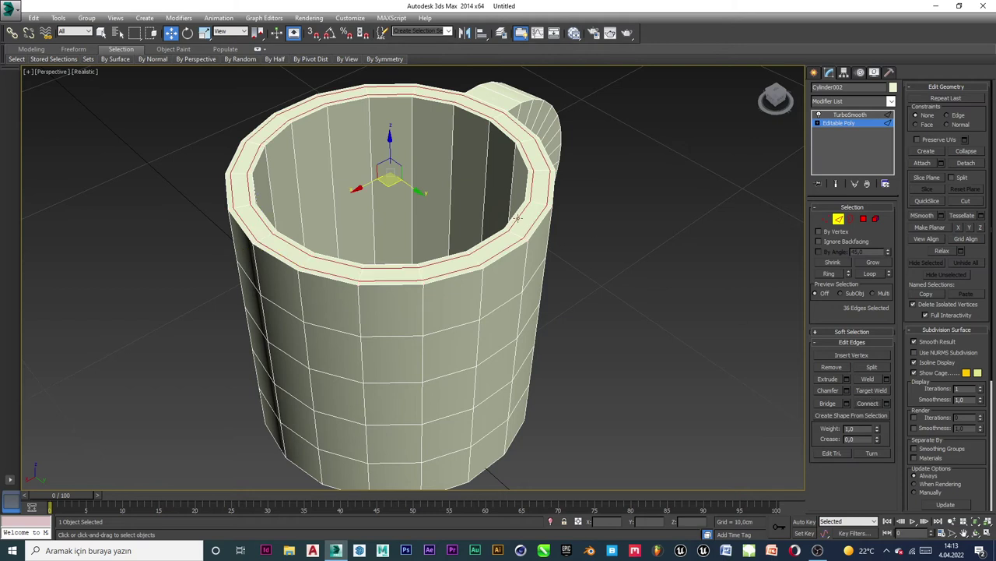
pyautogui.hotkey('ctrl', 'z')
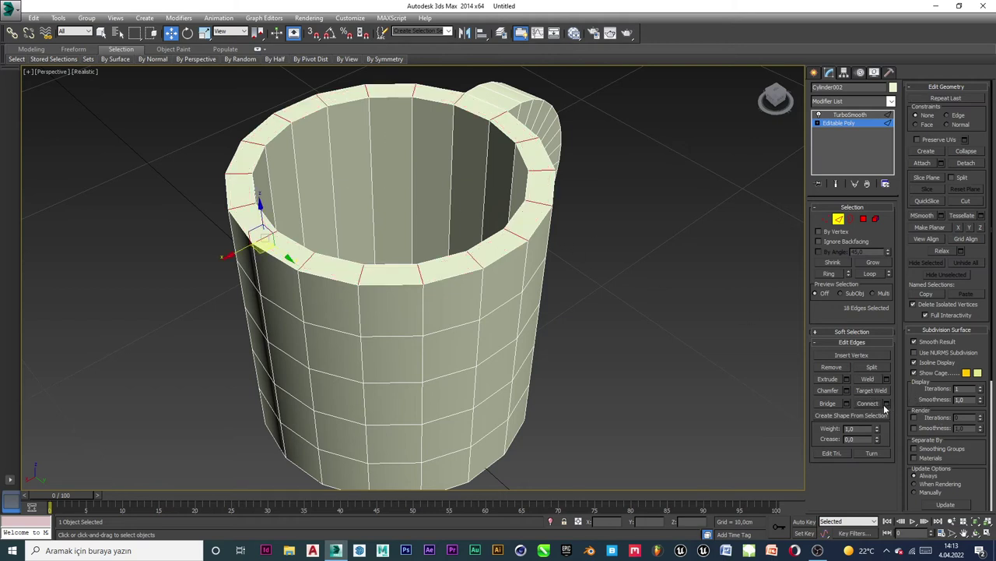
# Set the Connect Edges segments to 1 and close the settings.
pyautogui.click(886, 404)
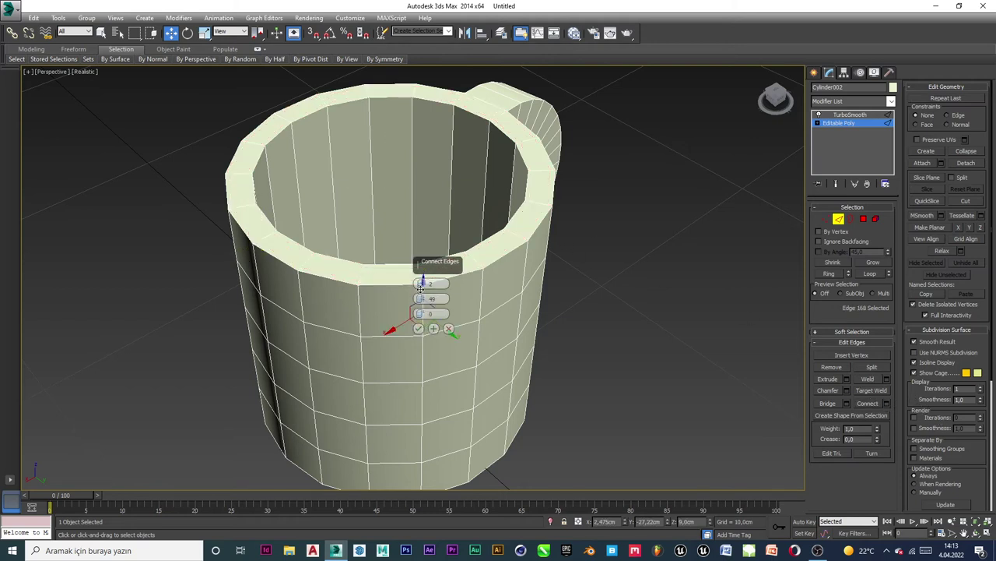
pyautogui.click(421, 288)
pyautogui.click(656, 298)
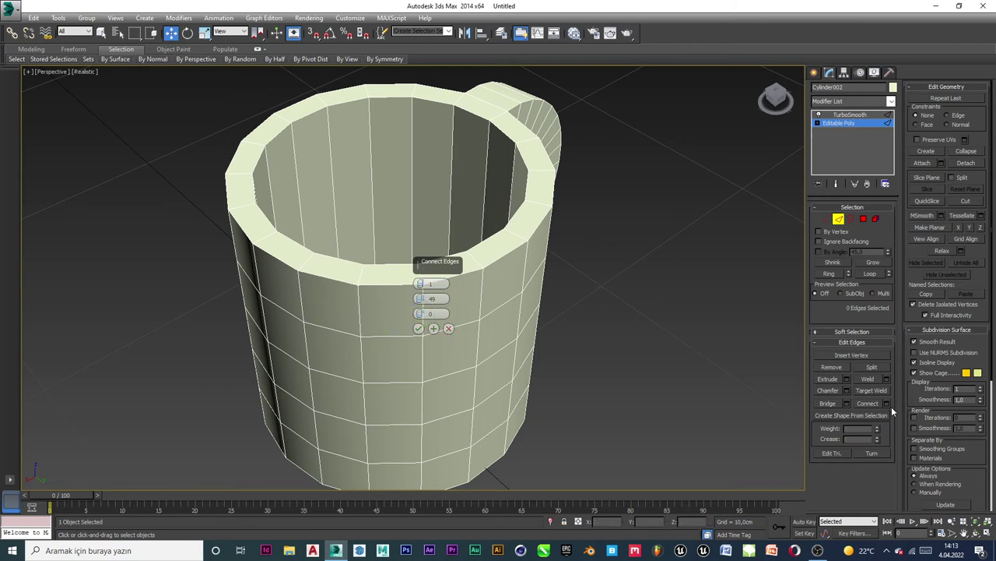
pyautogui.click(419, 329)
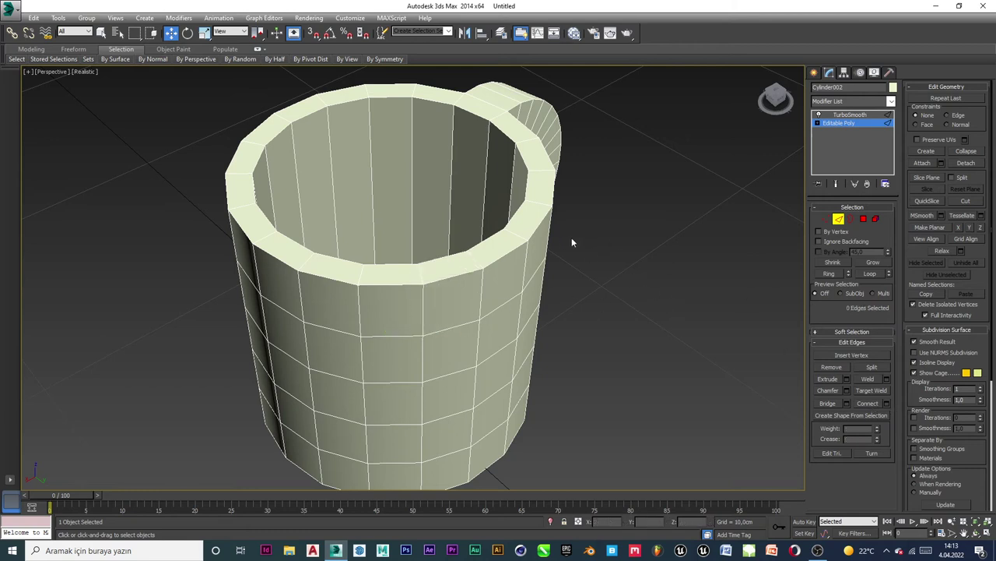
# Select the full ring of short edges across the round-handled cup's rim and connect it with a single edge loop.
pyautogui.click(484, 312)
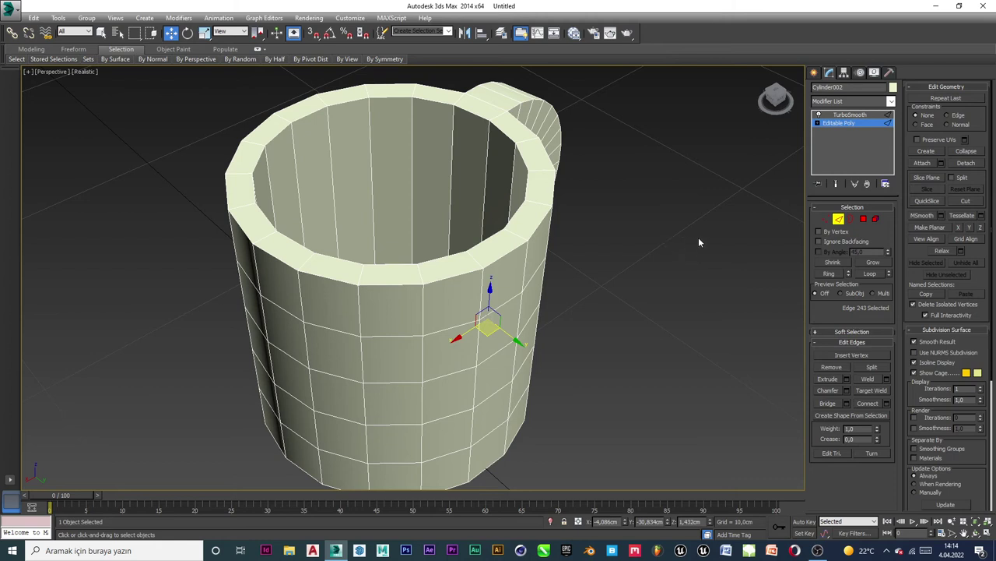
pyautogui.click(700, 211)
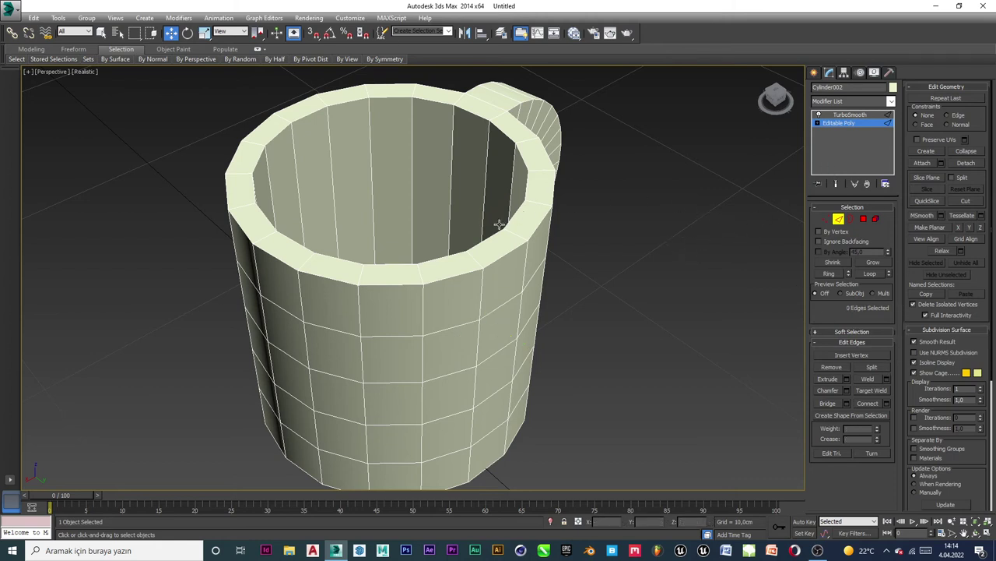
pyautogui.click(516, 232)
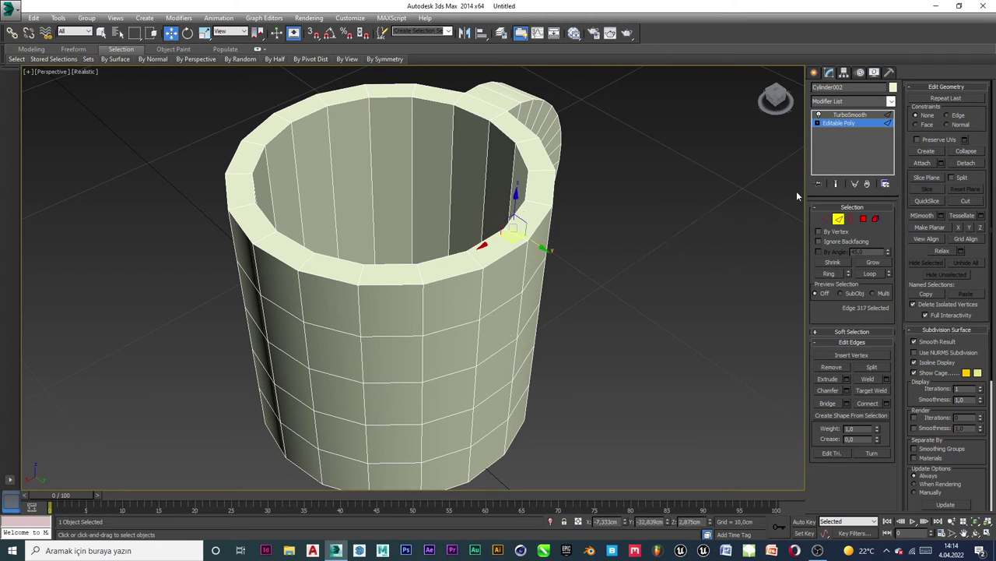
pyautogui.click(756, 228)
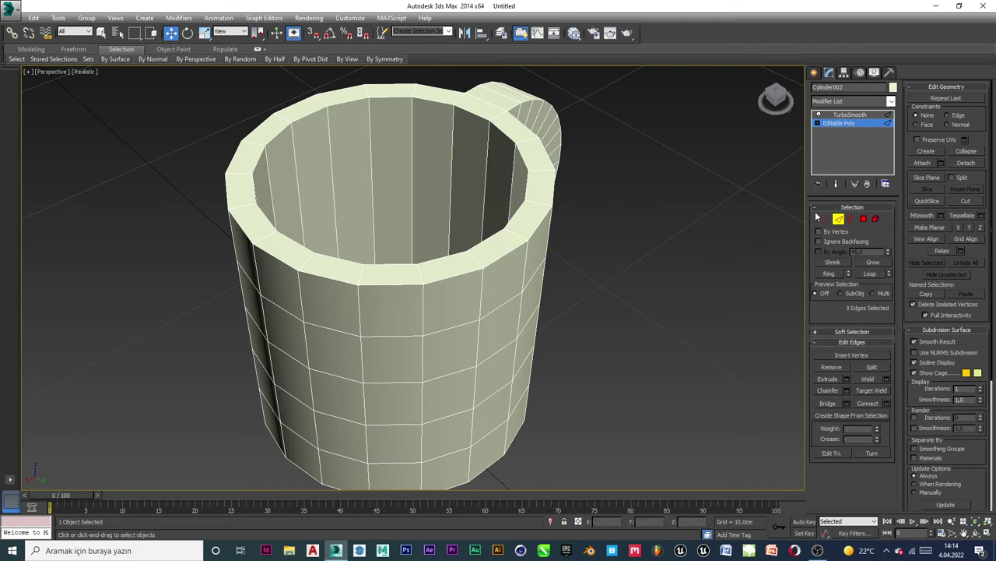
pyautogui.click(514, 231)
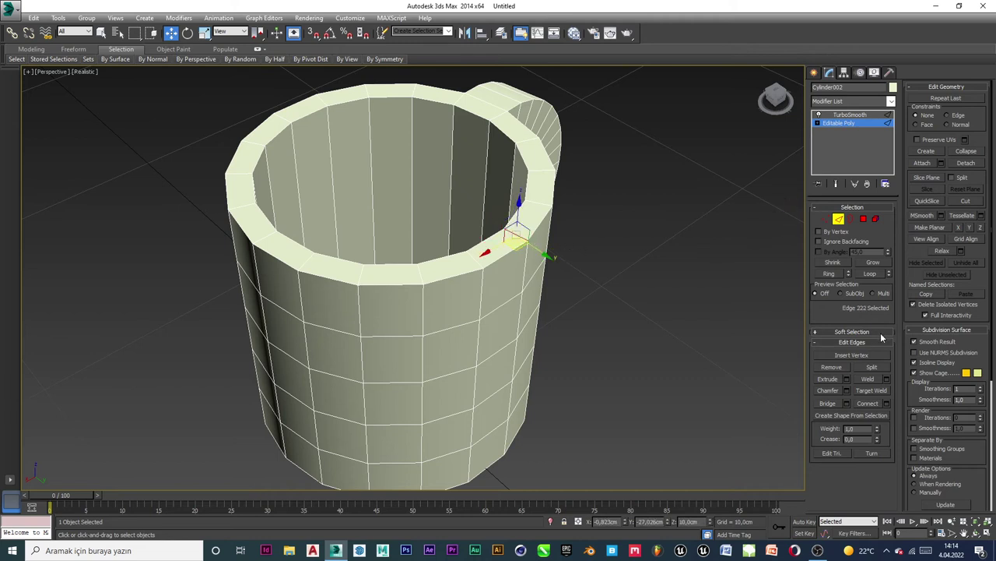
pyautogui.click(832, 274)
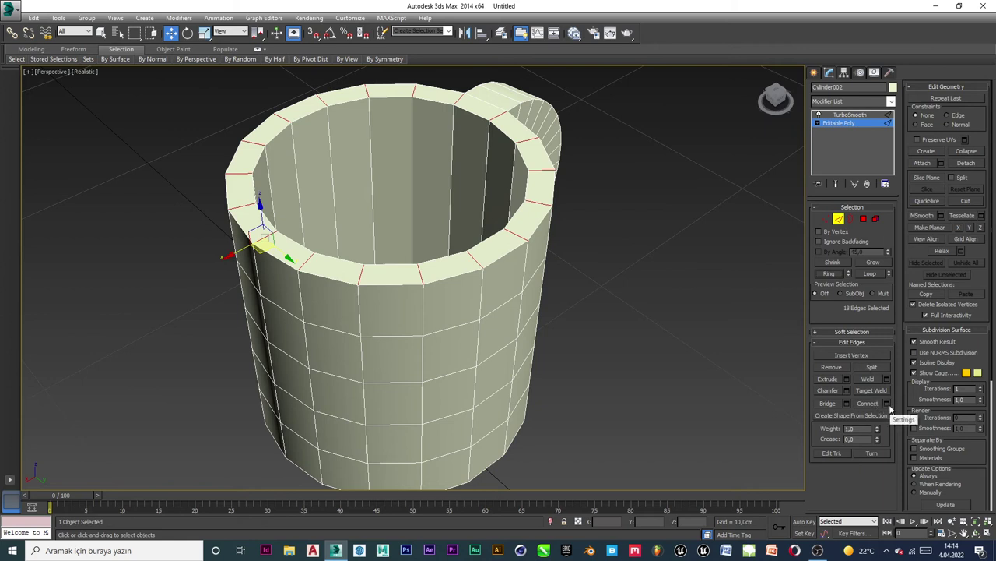
pyautogui.click(878, 404)
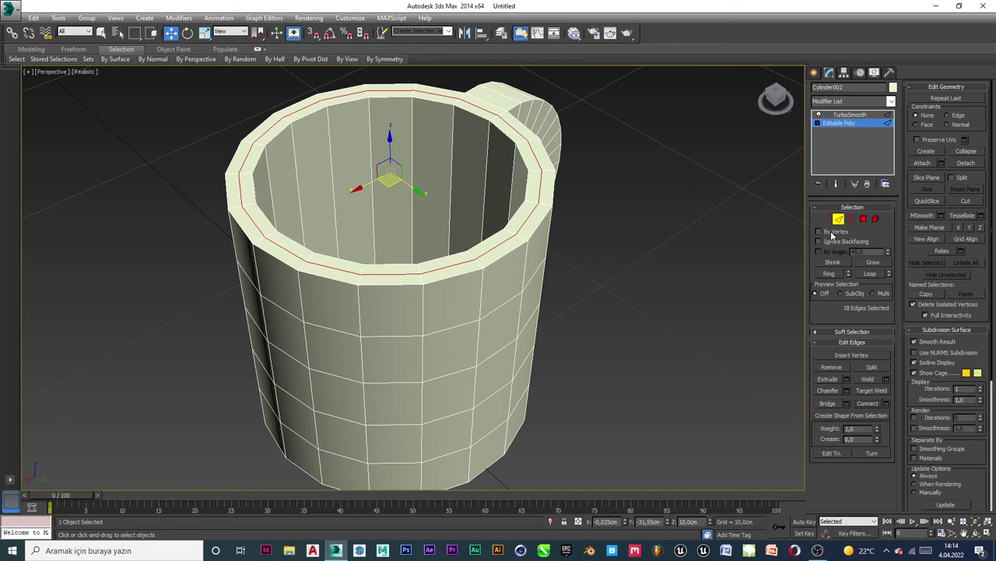
# Return the round-handled cup to the TurboSmooth level, deselect it and examine its smoothed form from several angles.
pyautogui.click(851, 114)
pyautogui.click(658, 181)
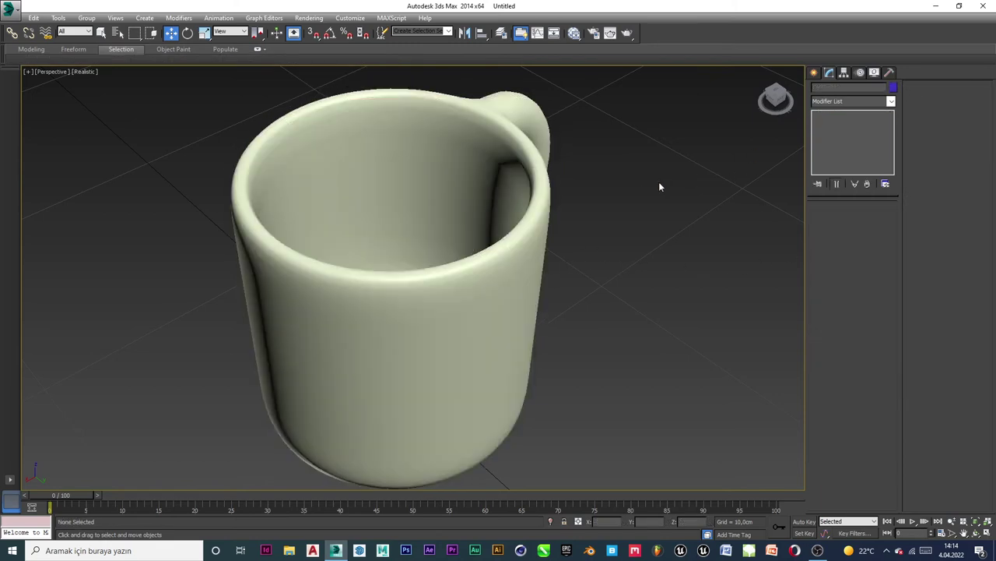
pyautogui.keyDown('alt'); pyautogui.moveTo(292, 211); pyautogui.dragTo(596, 187, button='middle'); pyautogui.keyUp('alt')
pyautogui.scroll(-5, 610, 187)
pyautogui.scroll(4, 598, 194)
pyautogui.keyDown('alt'); pyautogui.moveTo(582, 251); pyautogui.dragTo(540, 250, button='middle'); pyautogui.keyUp('alt')
pyautogui.scroll(-6, 371, 251)
pyautogui.keyDown('alt'); pyautogui.moveTo(371, 251); pyautogui.dragTo(374, 240, button='middle'); pyautogui.keyUp('alt')
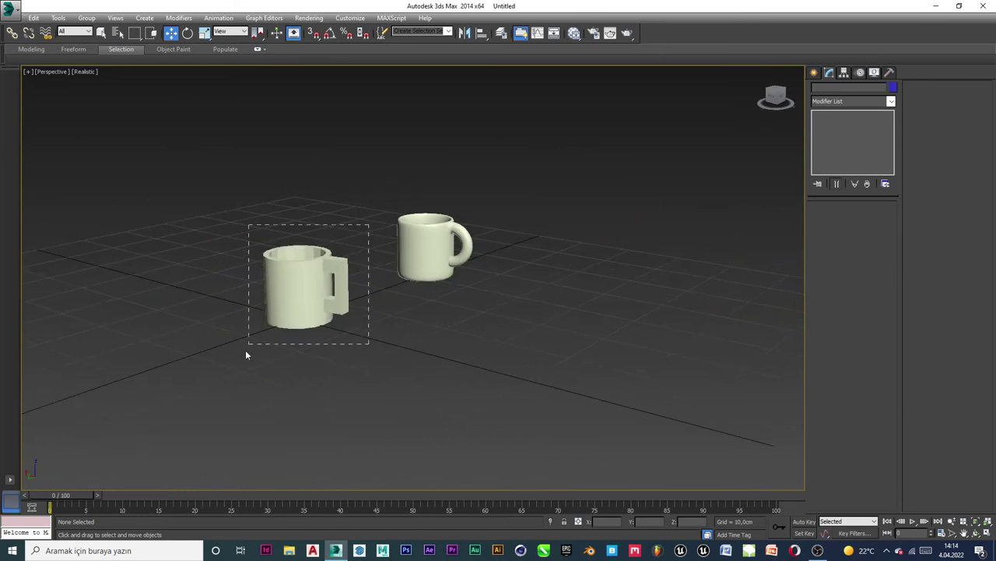
# Apply a TurboSmooth modifier to the square-handled cup and deselect it.
pyautogui.moveTo(246, 354); pyautogui.dragTo(246, 350)
pyautogui.click(876, 102)
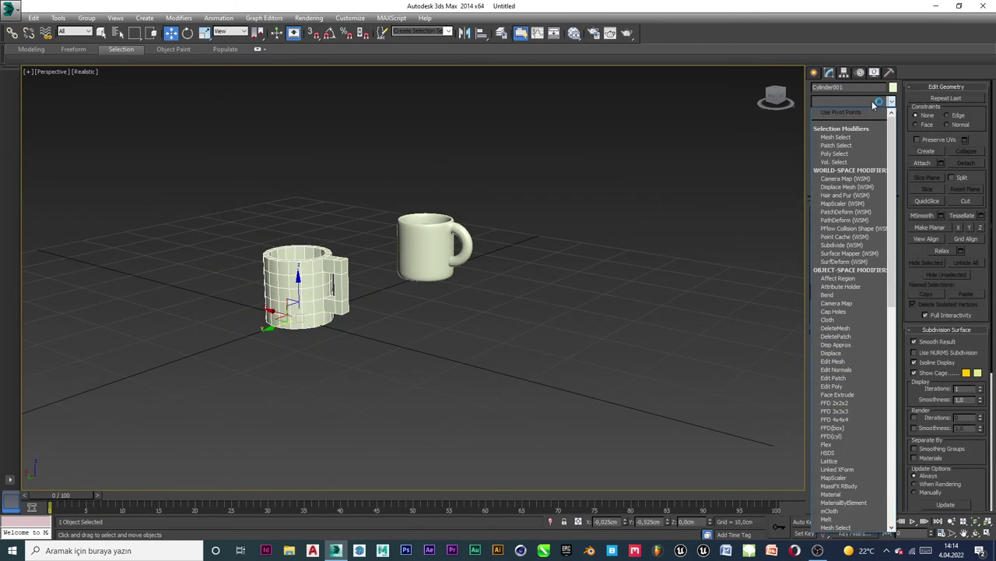
pyautogui.write('tu')
pyautogui.press('Return')
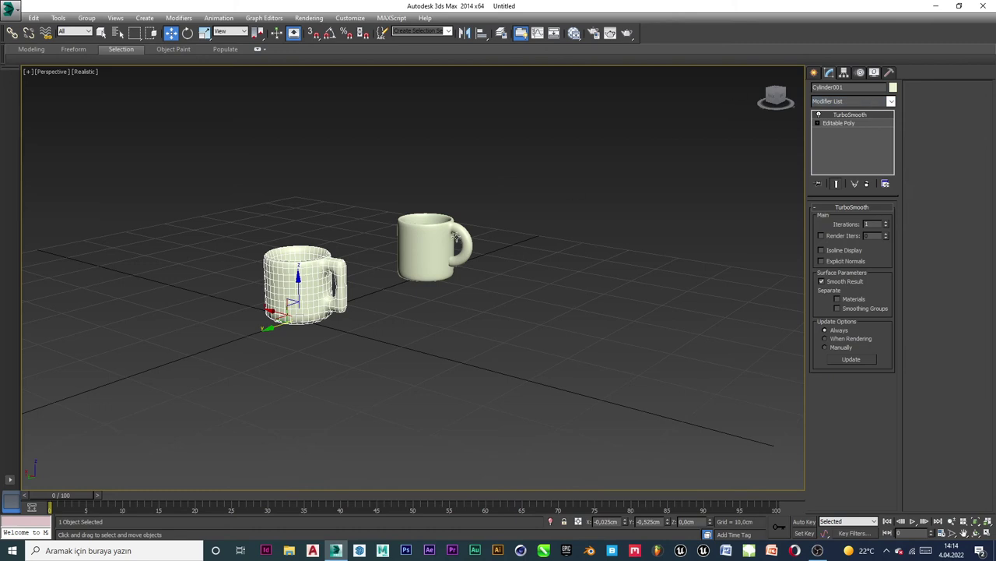
pyautogui.click(332, 330)
pyautogui.scroll(4, 362, 288)
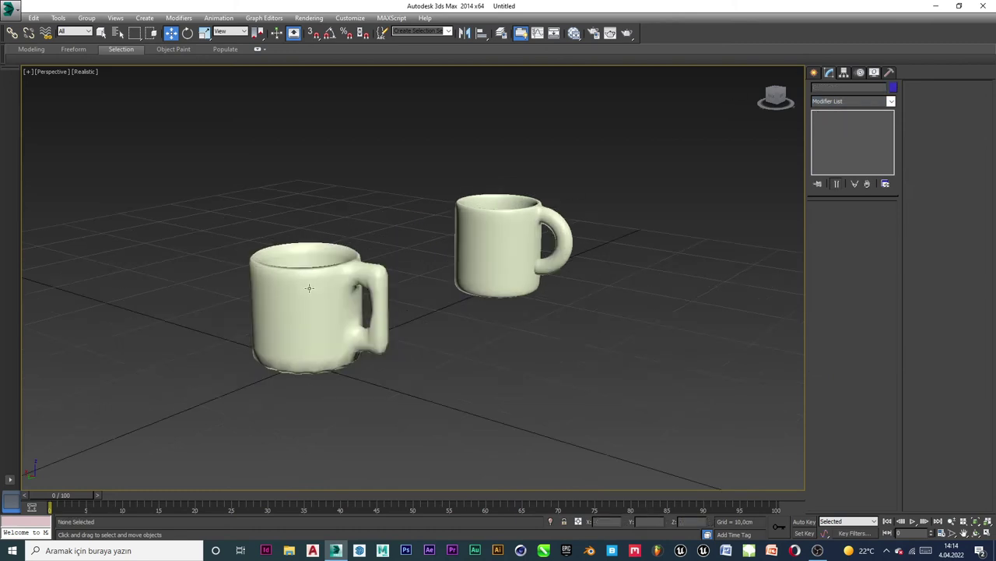
# Set the square-handled cup's TurboSmooth iterations to 2.
pyautogui.click(368, 289)
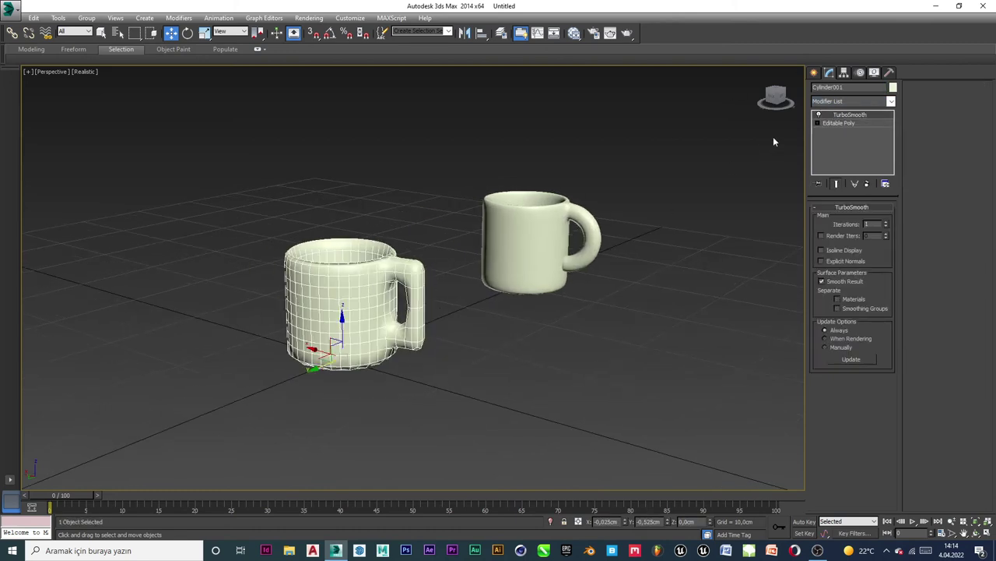
pyautogui.click(886, 226)
pyautogui.click(887, 223)
pyautogui.click(886, 223)
pyautogui.click(429, 322)
# Examine the square-handled cup's smoothed rim and inner floor topology up close.
pyautogui.keyDown('alt'); pyautogui.moveTo(375, 282); pyautogui.dragTo(414, 304, button='middle'); pyautogui.keyUp('alt')
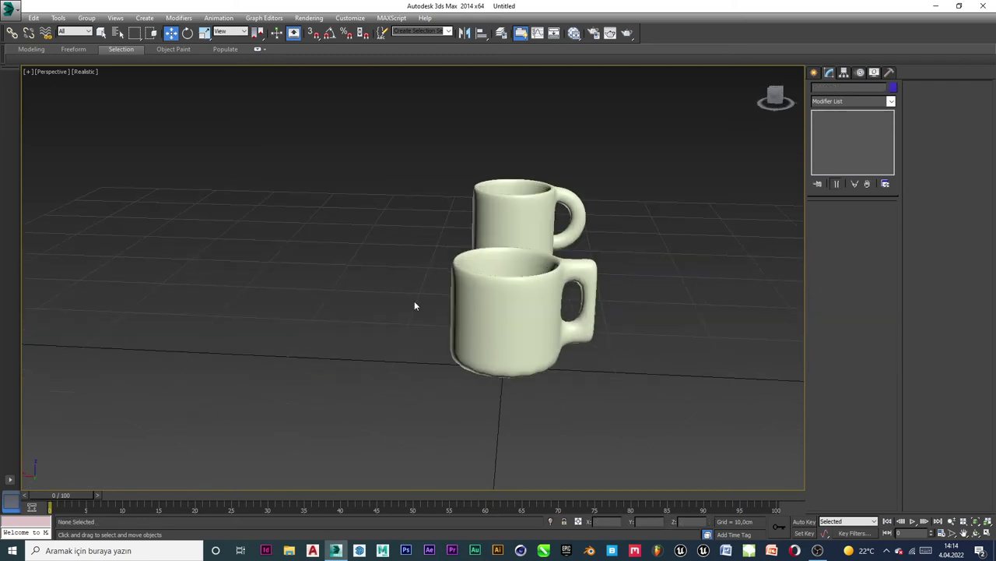
pyautogui.scroll(5, 517, 303)
pyautogui.keyDown('alt'); pyautogui.moveTo(517, 303); pyautogui.dragTo(480, 346, button='middle'); pyautogui.keyUp('alt')
pyautogui.scroll(-5, 508, 297)
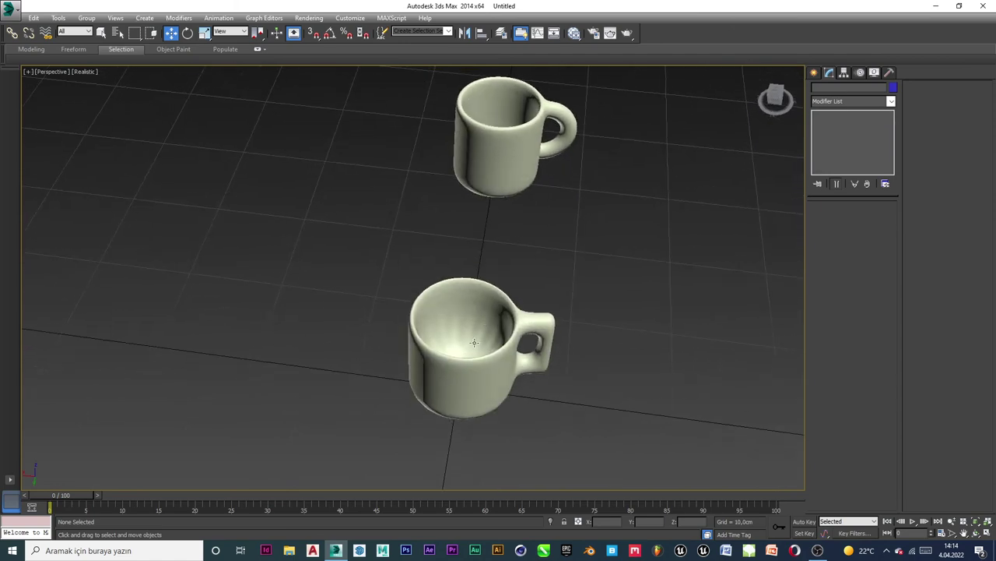
pyautogui.click(474, 343)
pyautogui.scroll(5, 476, 343)
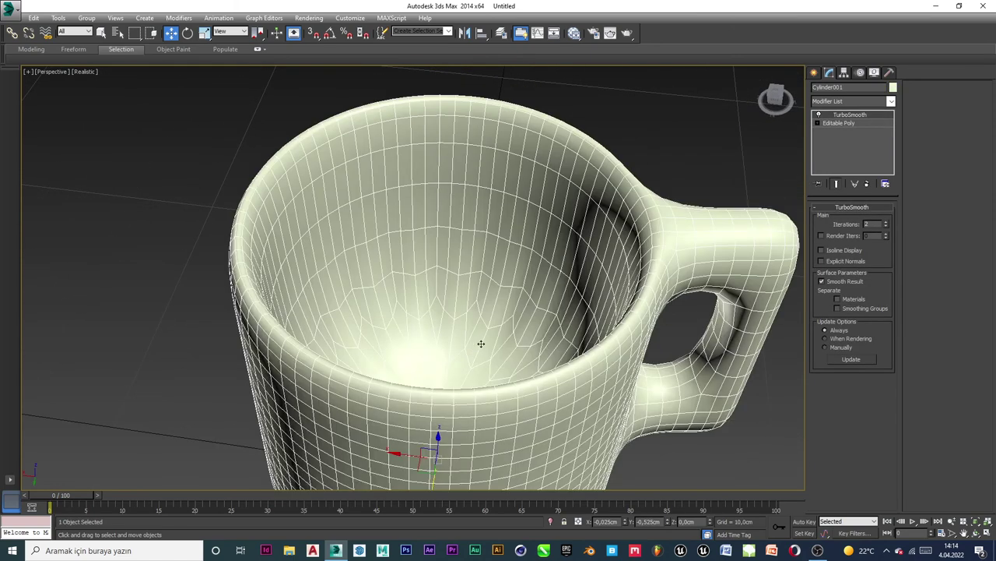
# At the Editable Poly level, inset the square-handled cup's inner floor polygon repeatedly by 0,8 cm into concentric rings.
pyautogui.click(839, 123)
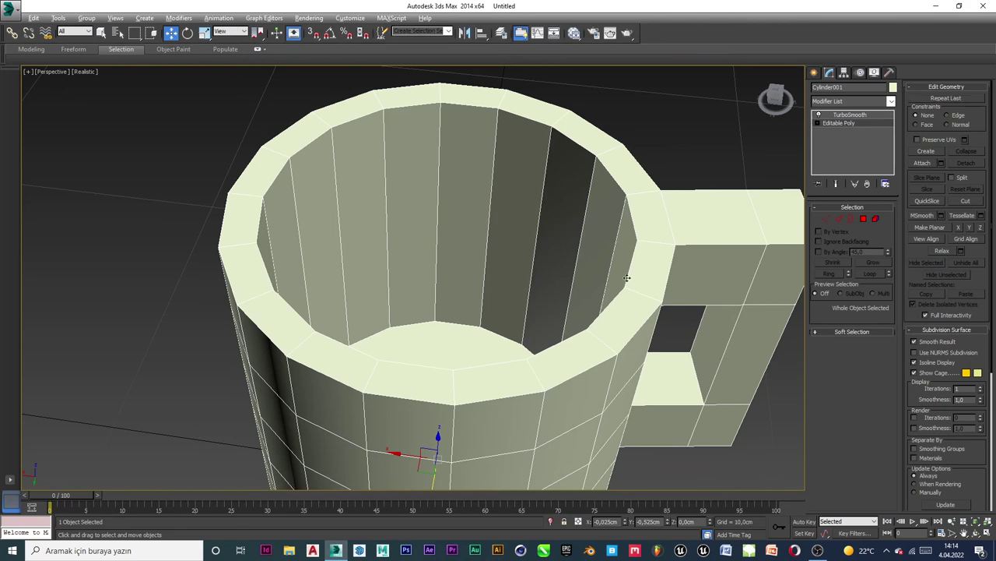
pyautogui.keyDown('alt'); pyautogui.moveTo(627, 278); pyautogui.dragTo(607, 288, button='middle'); pyautogui.keyUp('alt')
pyautogui.click(864, 219)
pyautogui.click(486, 325)
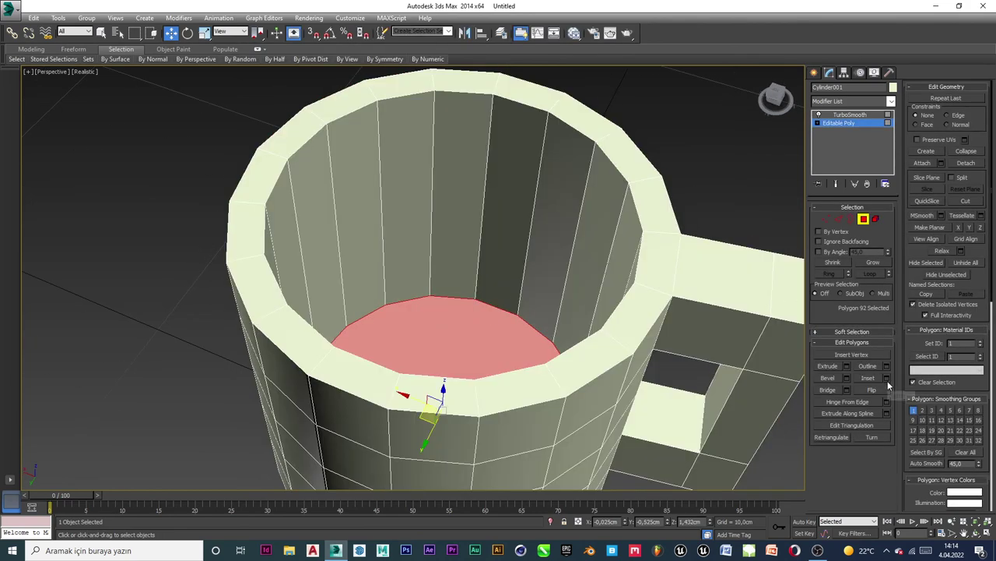
pyautogui.click(887, 379)
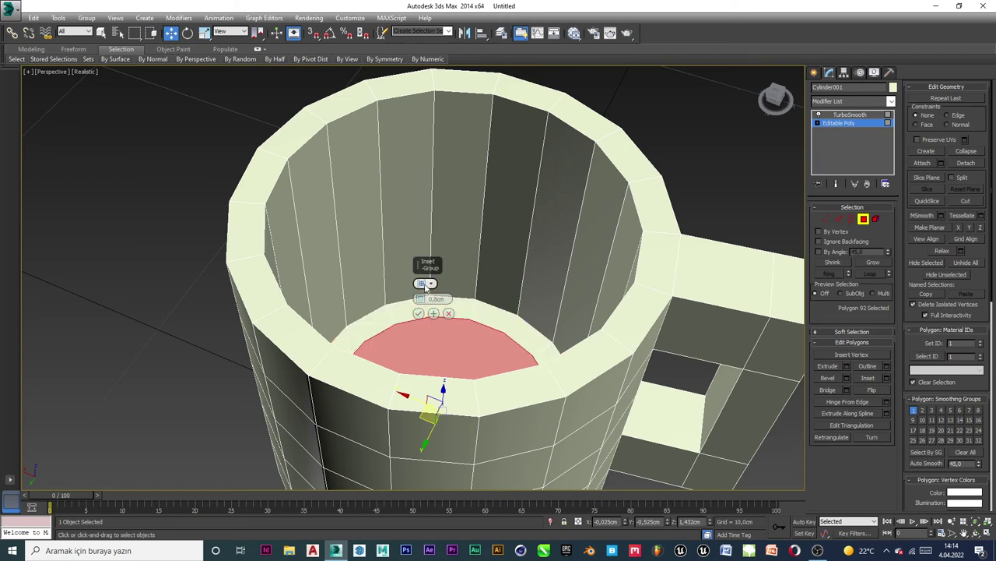
pyautogui.click(434, 313)
pyautogui.click(433, 313)
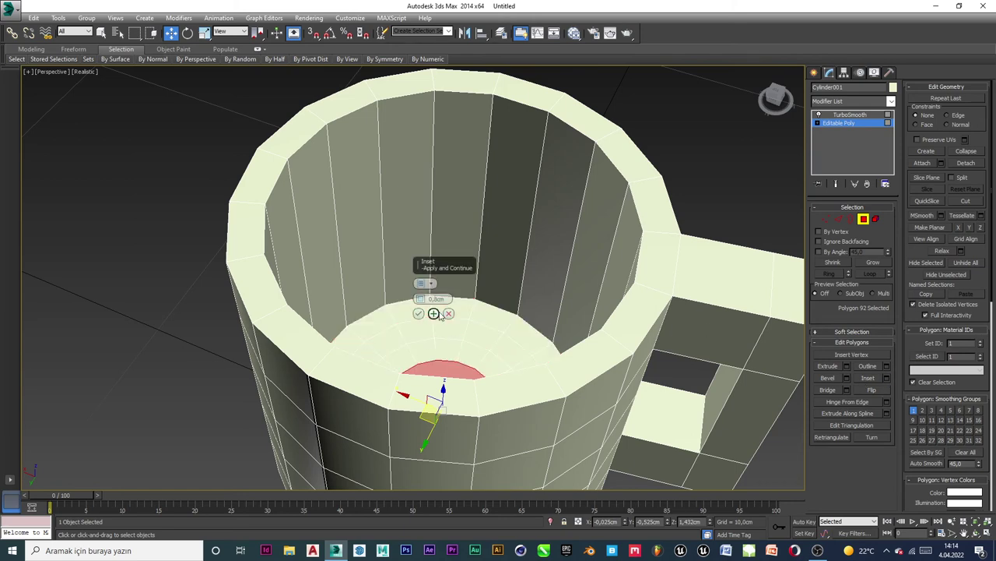
pyautogui.click(433, 313)
pyautogui.keyDown('alt'); pyautogui.moveTo(483, 367); pyautogui.dragTo(480, 216, button='middle'); pyautogui.keyUp('alt')
pyautogui.click(433, 313)
pyautogui.click(418, 313)
pyautogui.click(465, 334)
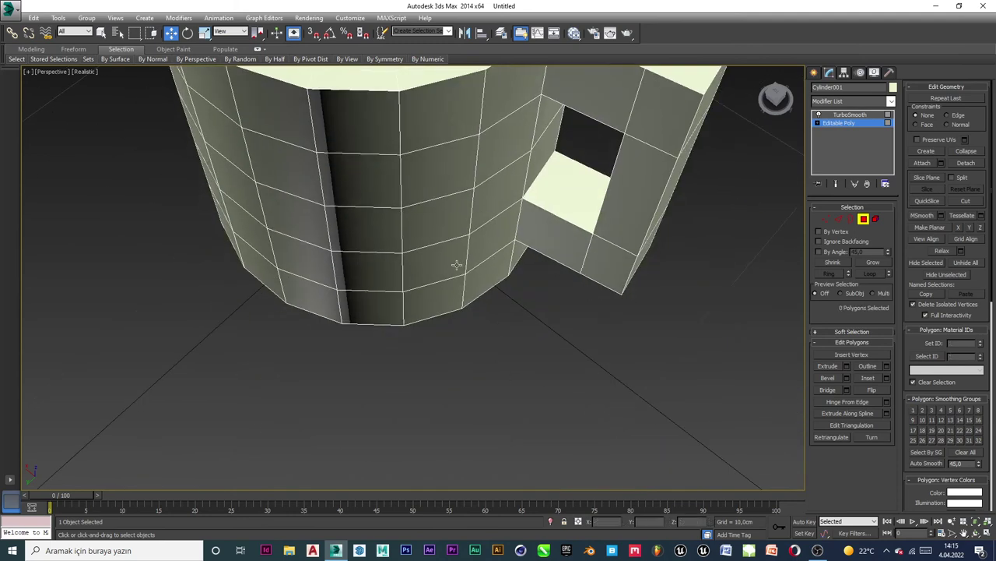
# Inset the square-handled cup's underside polygon repeatedly by 0,8 cm until concentric rings reach the centre.
pyautogui.keyDown('alt'); pyautogui.moveTo(458, 265); pyautogui.dragTo(458, 152, button='middle'); pyautogui.keyUp('alt')
pyautogui.click(446, 221)
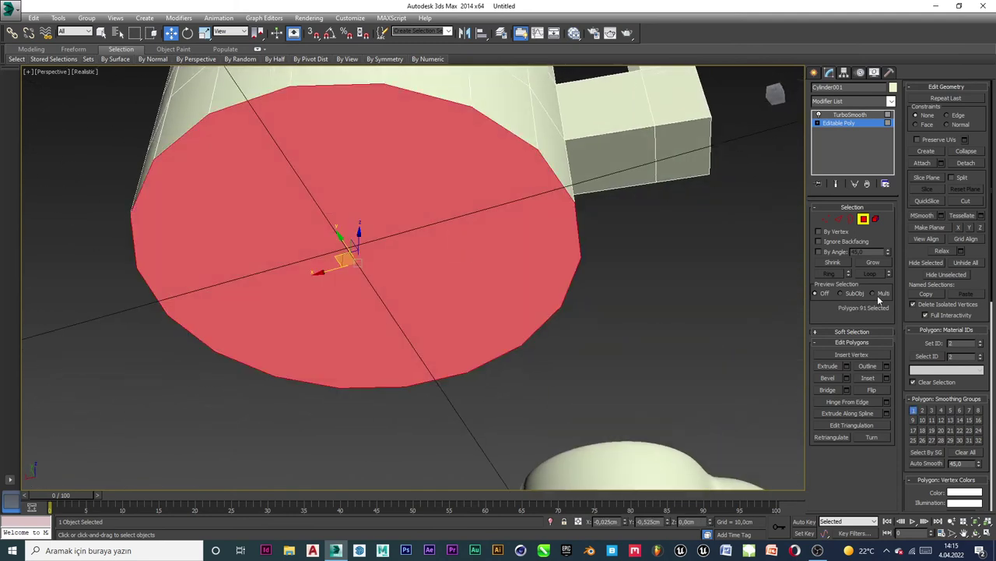
pyautogui.click(887, 378)
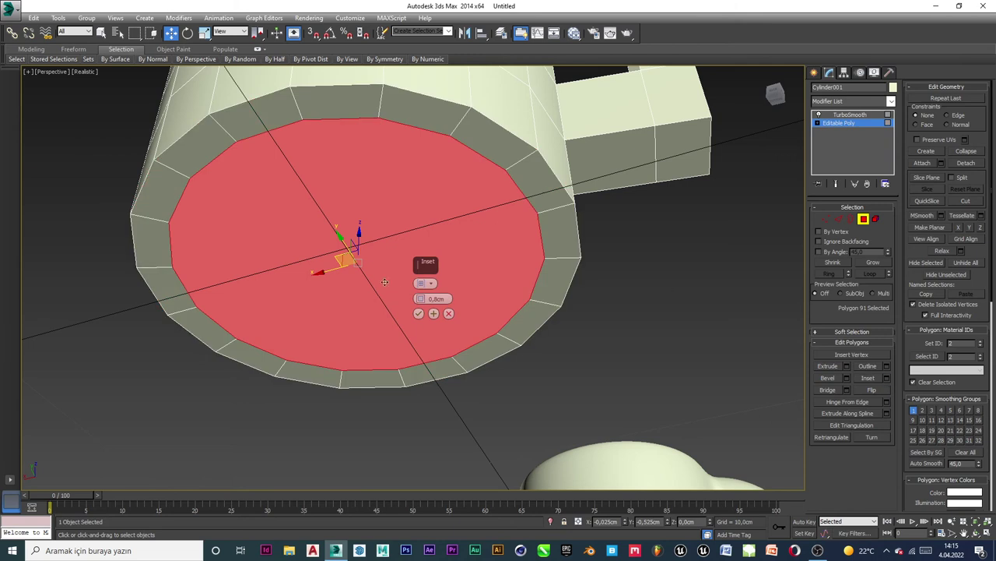
pyautogui.click(435, 314)
pyautogui.click(434, 314)
pyautogui.click(435, 313)
pyautogui.click(434, 315)
pyautogui.click(433, 315)
pyautogui.click(433, 314)
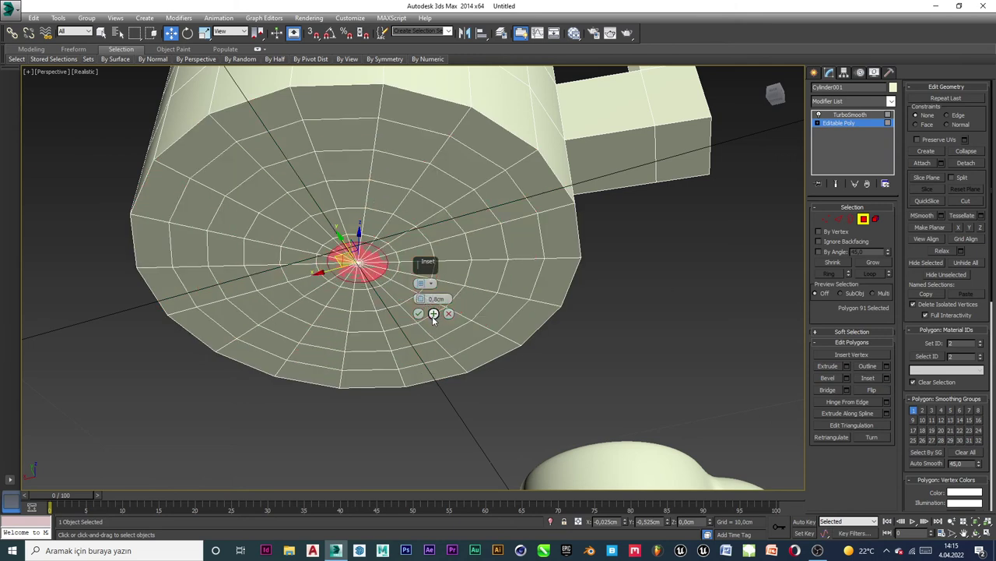
pyautogui.hotkey('ctrl', 'z')
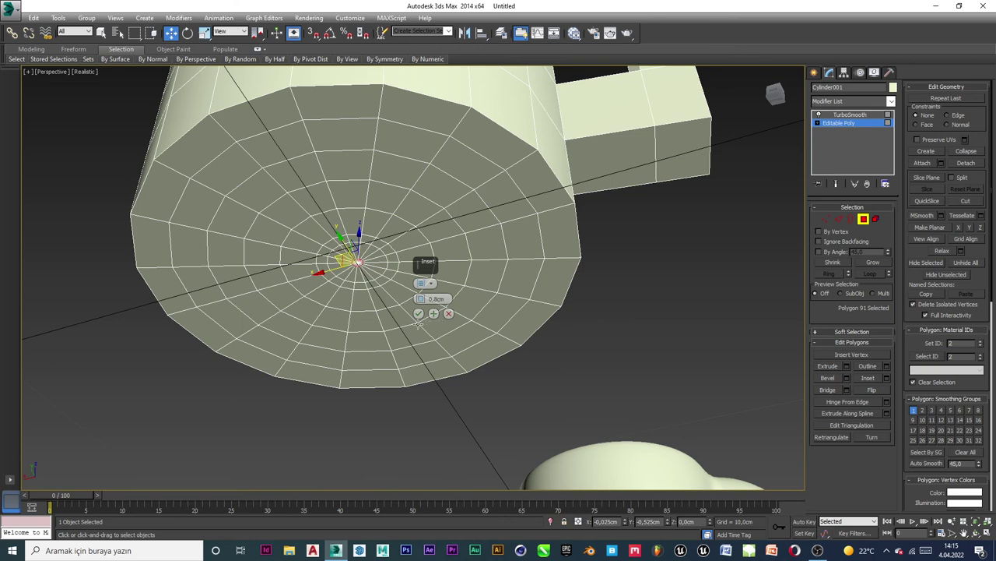
pyautogui.click(419, 313)
pyautogui.click(676, 374)
# Return the square-handled cup to the TurboSmooth level and compare both smoothed cups from several angles.
pyautogui.keyDown('alt'); pyautogui.moveTo(676, 374); pyautogui.dragTo(523, 241, button='middle'); pyautogui.keyUp('alt')
pyautogui.scroll(-7, 542, 289)
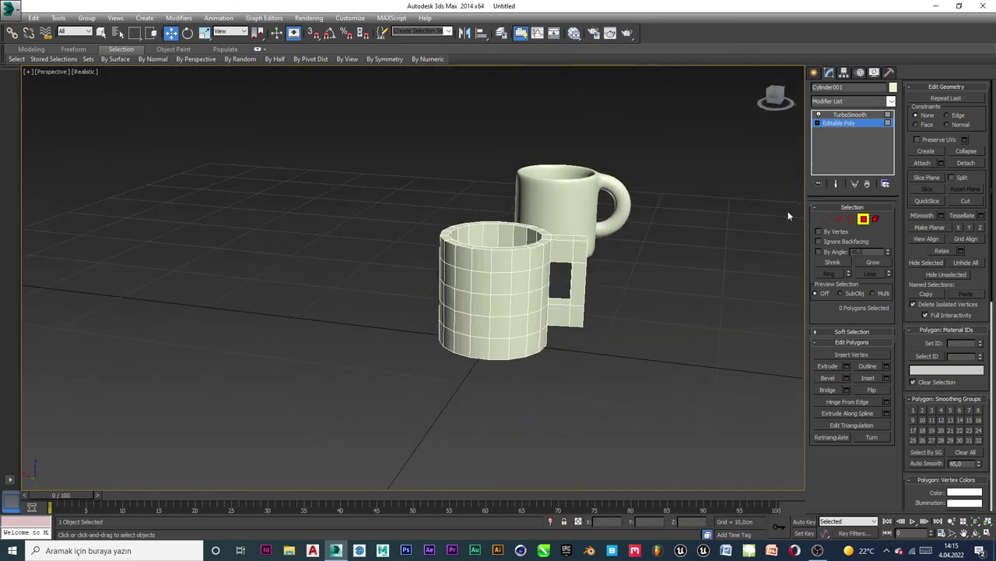
pyautogui.click(849, 116)
pyautogui.click(591, 298)
pyautogui.keyDown('alt'); pyautogui.moveTo(590, 298); pyautogui.dragTo(559, 283, button='middle'); pyautogui.keyUp('alt')
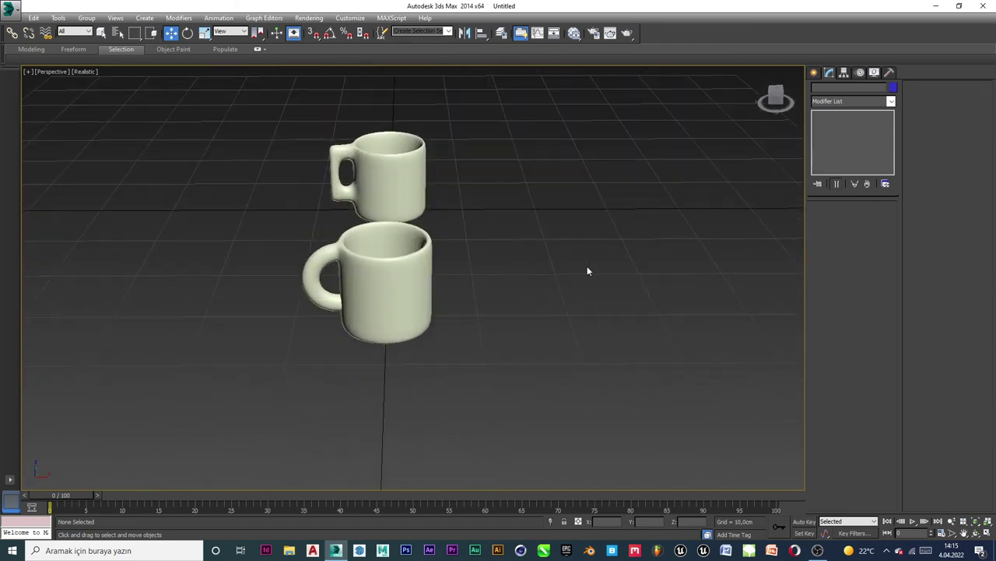
pyautogui.scroll(4, 465, 310)
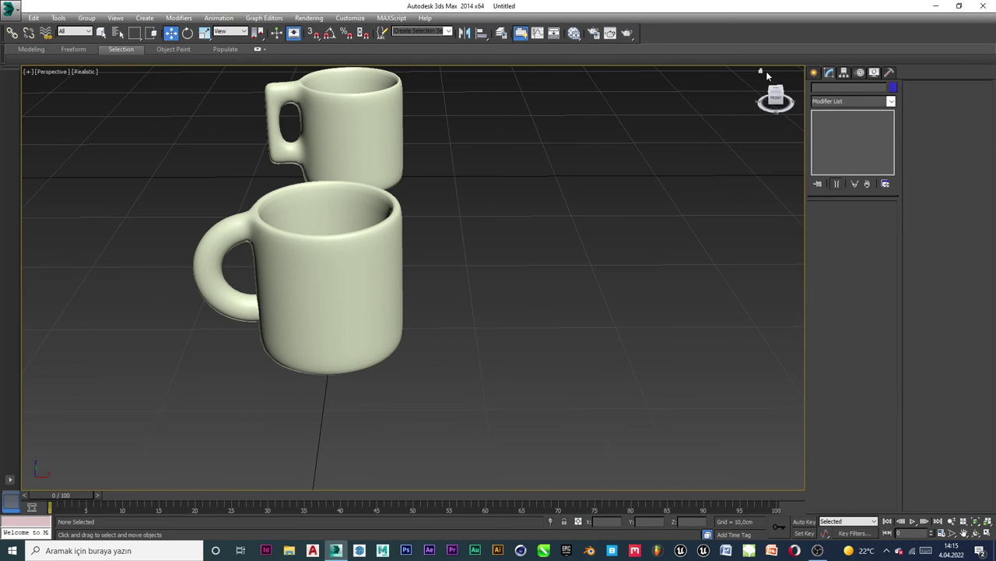
# Select the round-handled cup, compare it with the square-handled cup in the Front view, and return to the home perspective.
pyautogui.click(762, 71)
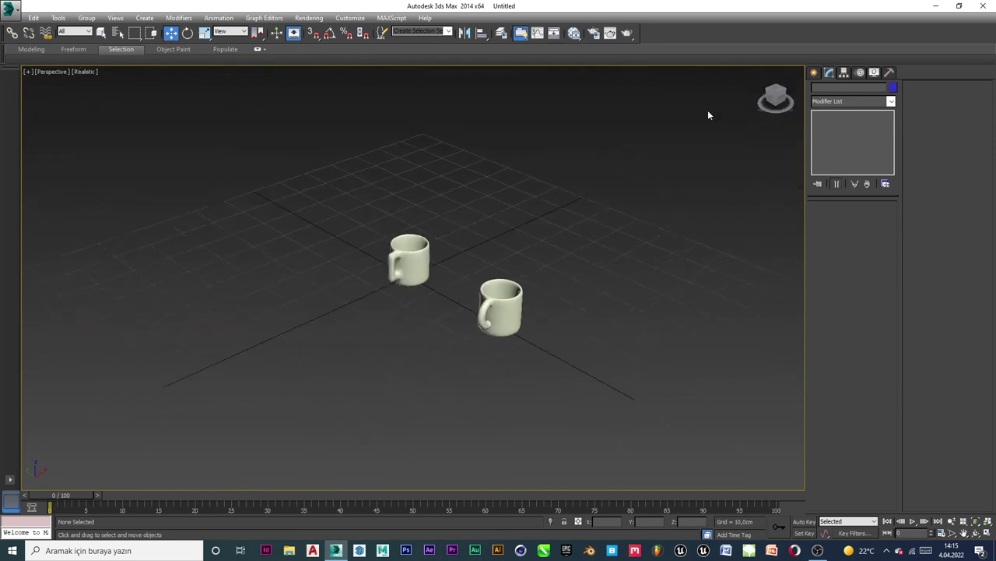
pyautogui.click(517, 315)
pyautogui.press('f')
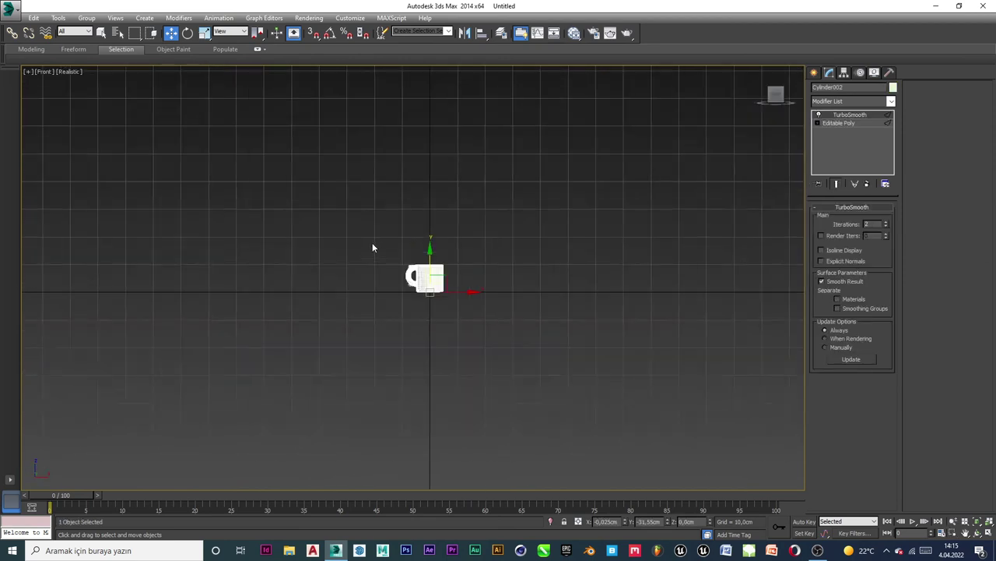
pyautogui.scroll(5, 416, 260)
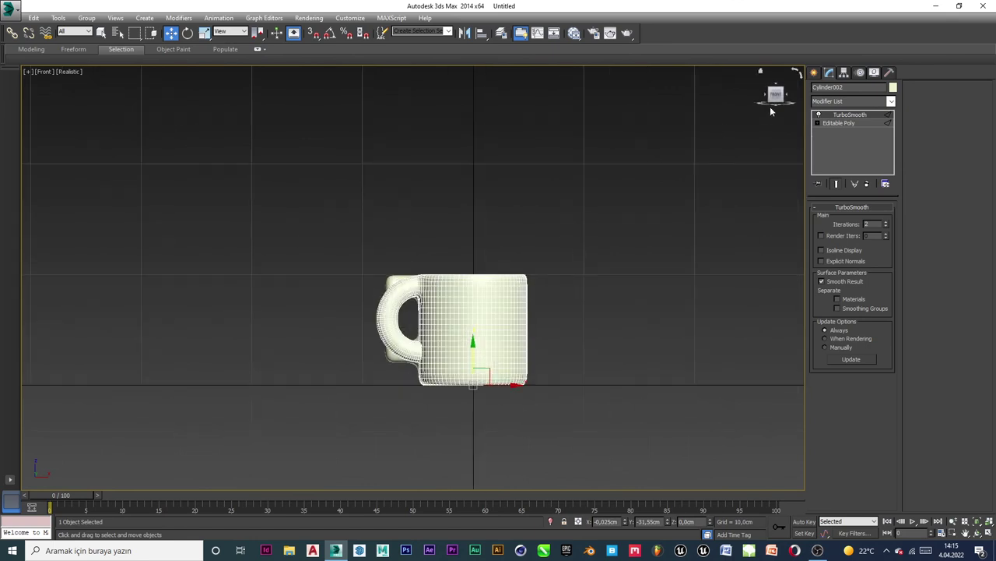
pyautogui.click(761, 72)
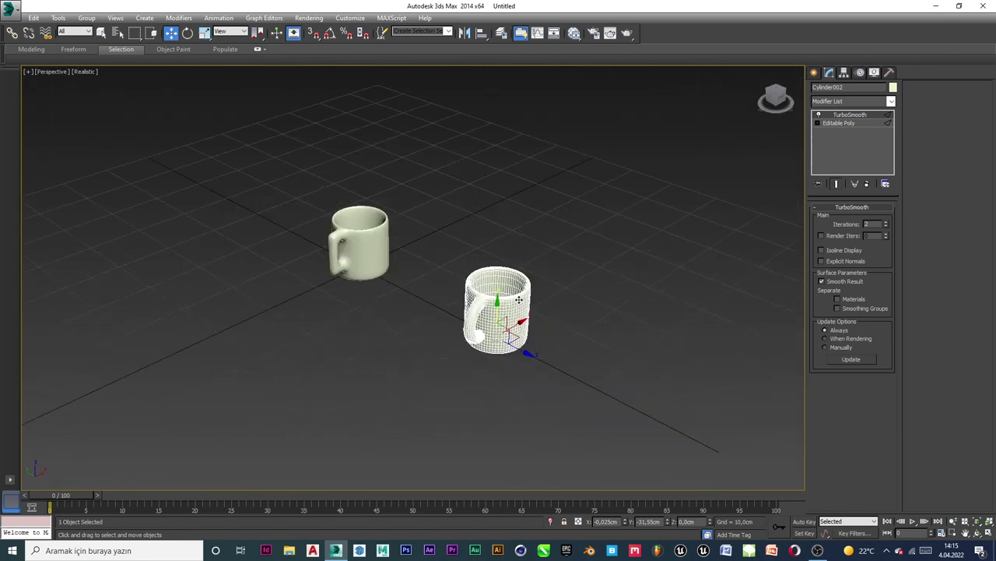
# Hide the square-handled cup and examine the smoothed round-handled cup from several angles.
pyautogui.click(375, 233)
pyautogui.moveTo(455, 249); pyautogui.dragTo(437, 226, button='middle')
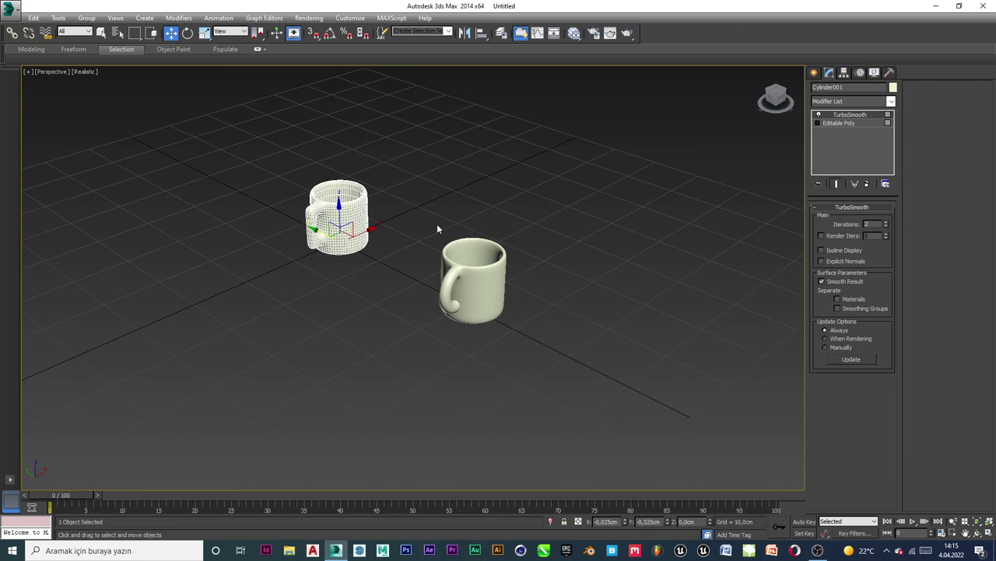
pyautogui.rightClick(359, 211)
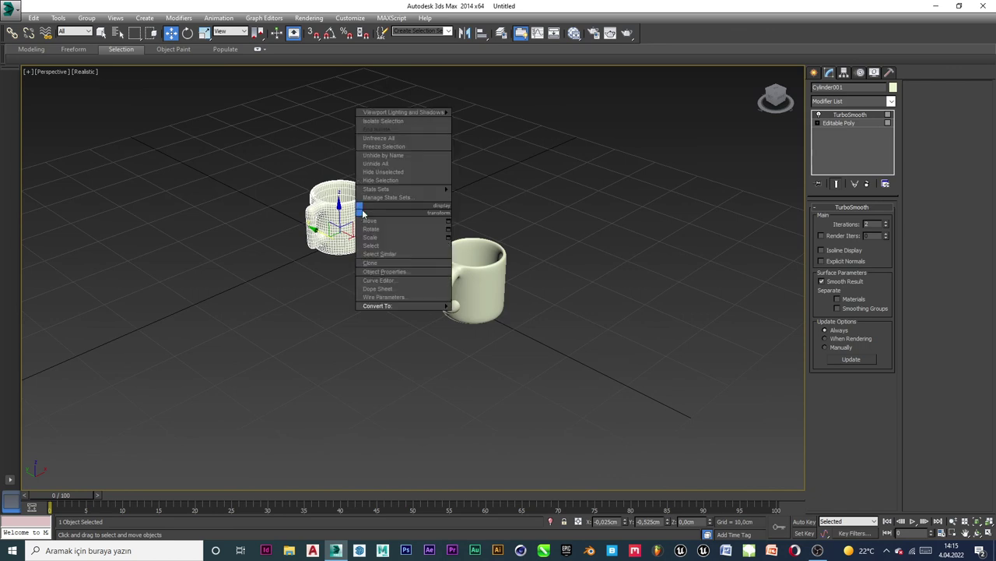
pyautogui.click(402, 182)
pyautogui.scroll(5, 545, 302)
pyautogui.keyDown('alt'); pyautogui.moveTo(399, 305); pyautogui.dragTo(446, 305, button='middle'); pyautogui.keyUp('alt')
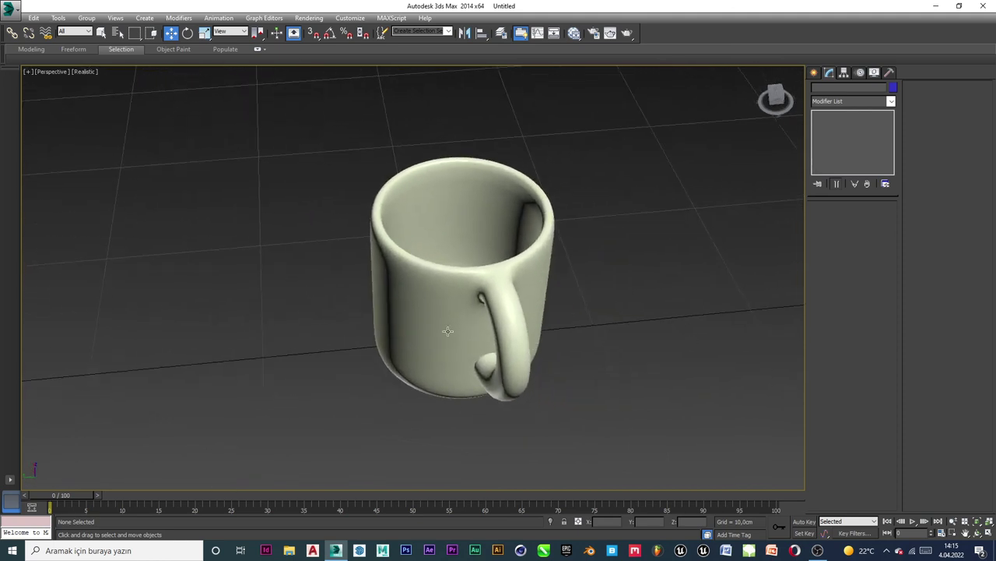
pyautogui.keyDown('alt'); pyautogui.moveTo(448, 331); pyautogui.dragTo(408, 332, button='middle'); pyautogui.keyUp('alt')
pyautogui.scroll(-3, 387, 323)
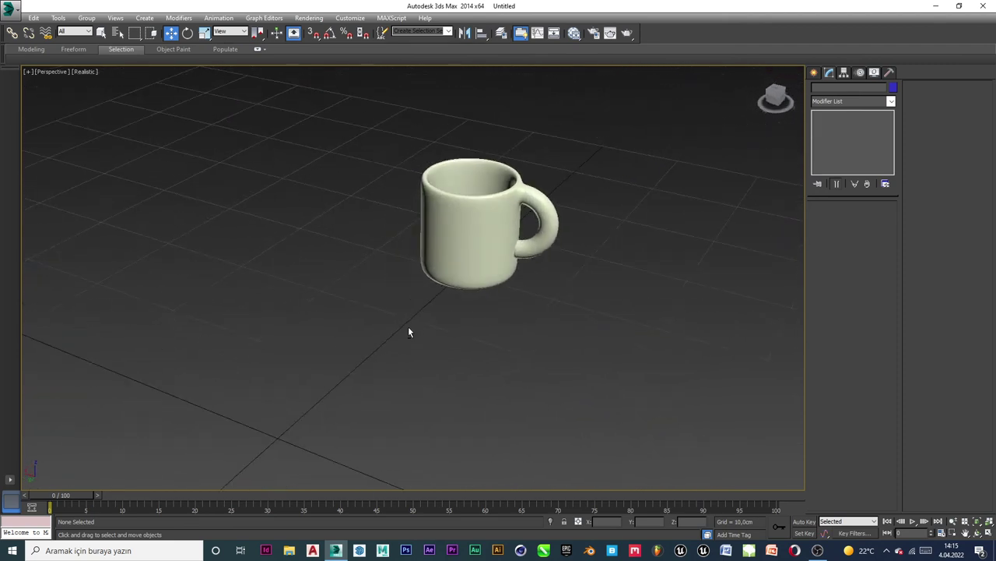